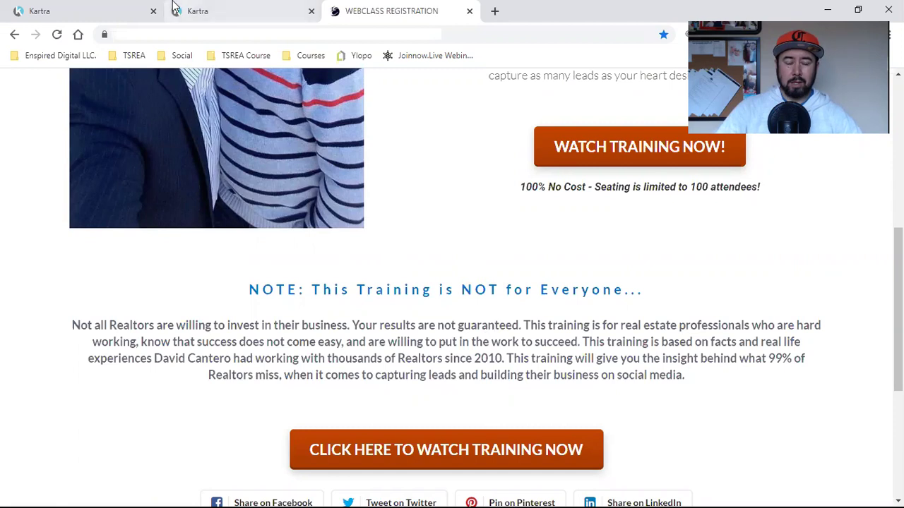
# Step: Open My Communications in a separate browser tab and show its list of lead tags
pyautogui.click(111, 6)
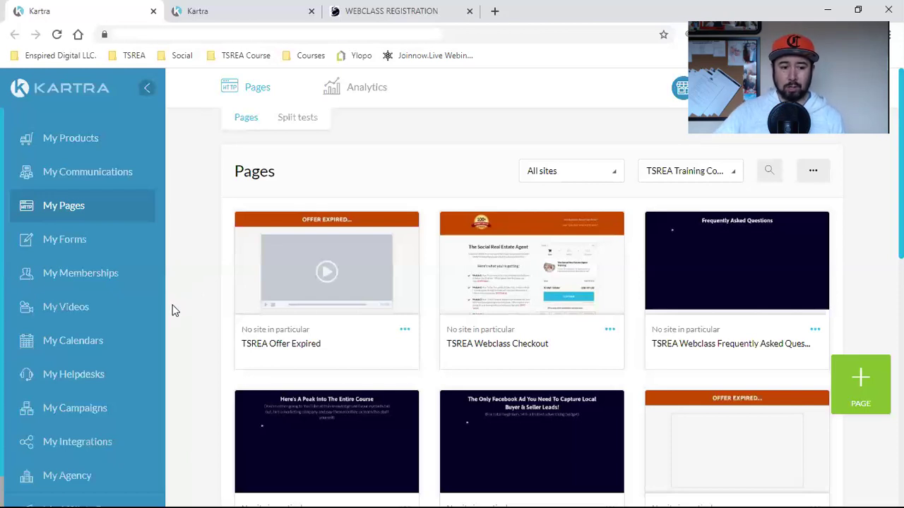
pyautogui.click(201, 8)
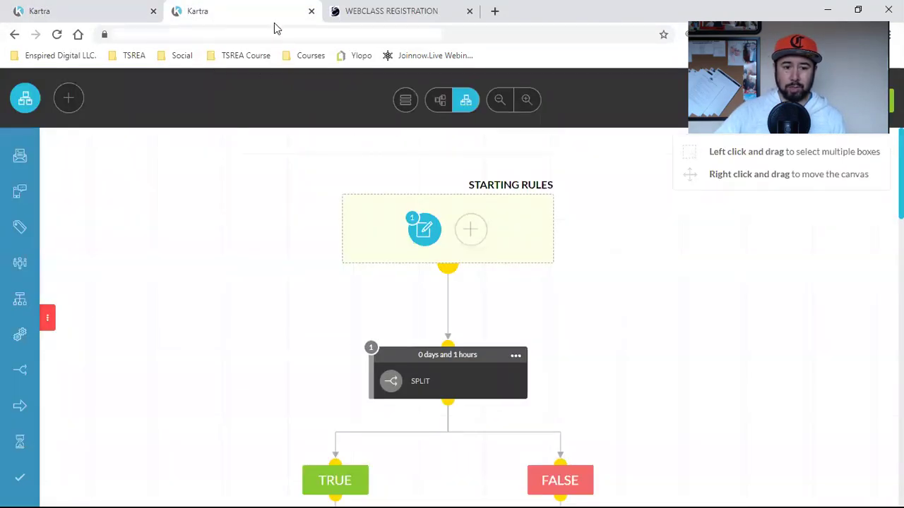
pyautogui.click(67, 8)
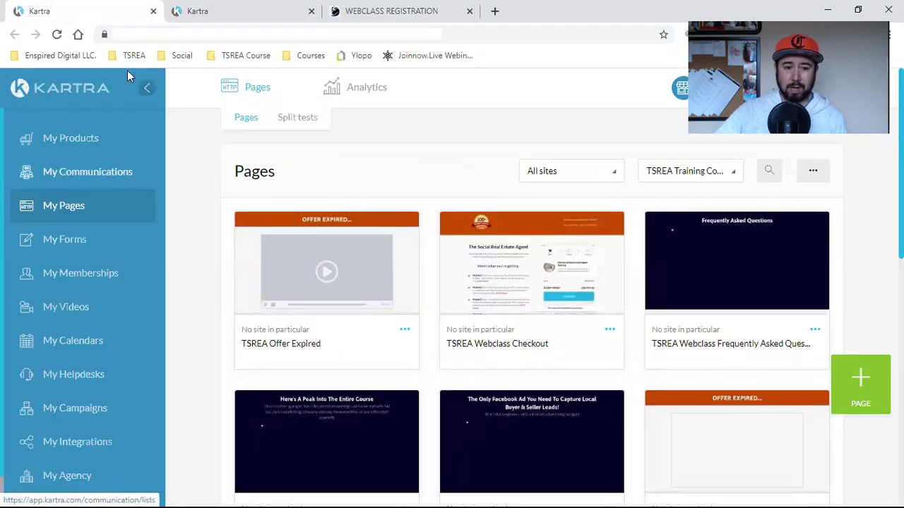
pyautogui.rightClick(64, 176)
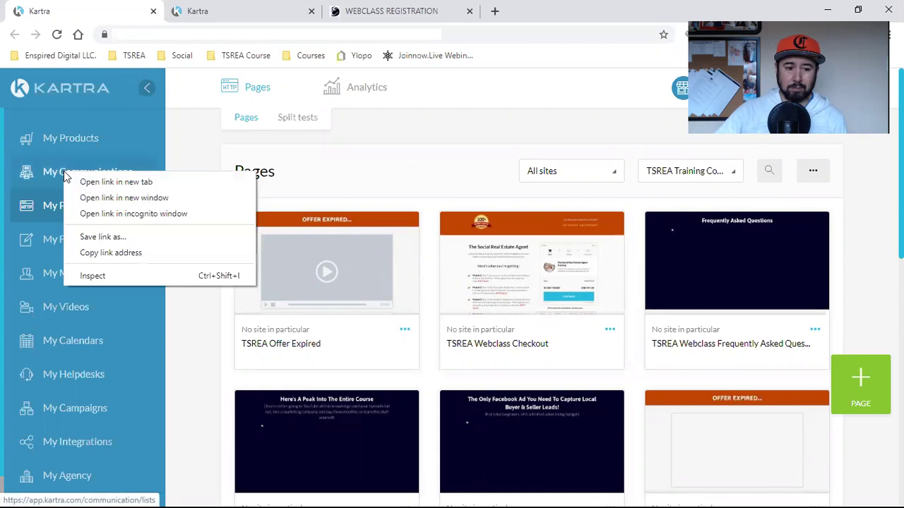
pyautogui.click(78, 182)
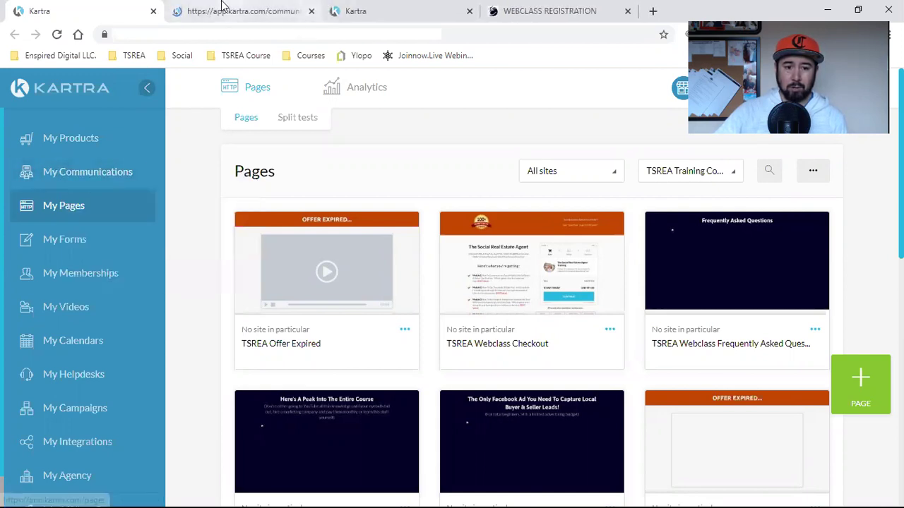
pyautogui.click(282, 11)
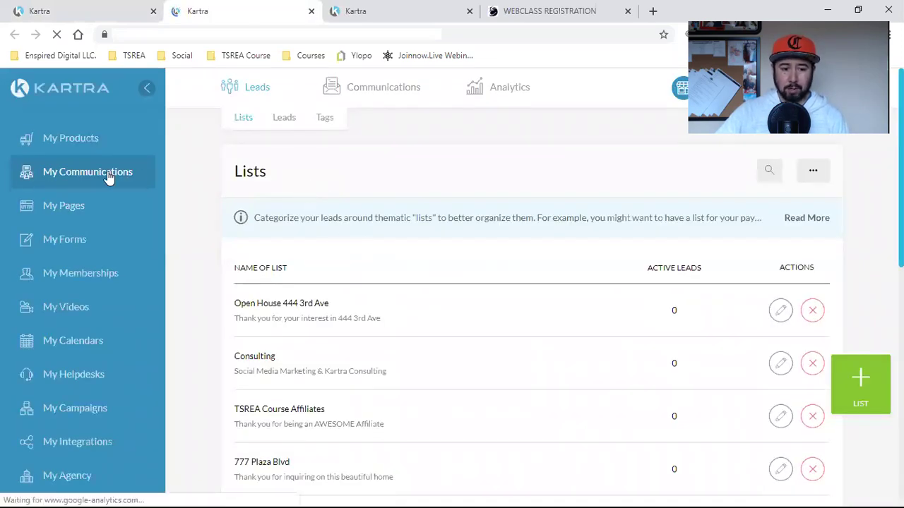
pyautogui.click(323, 120)
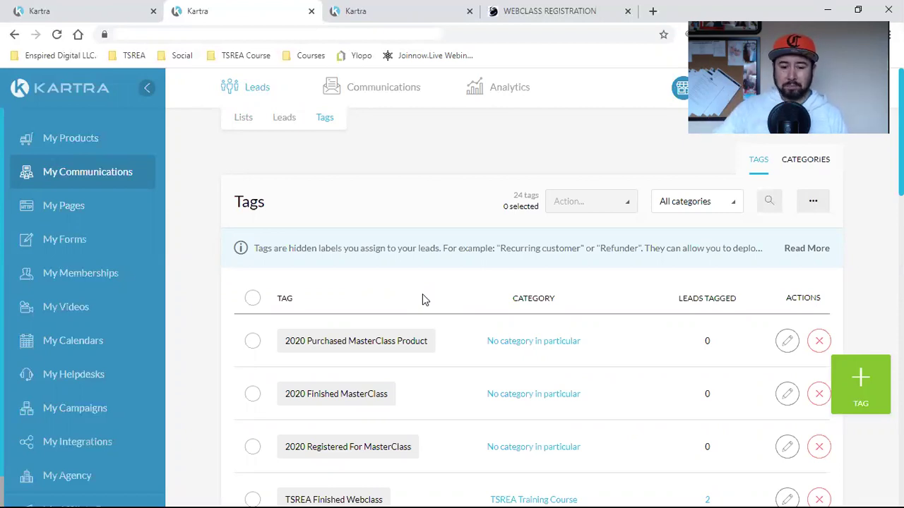
# Step: Filter the tags by the TSREA Training Course category and look over the TSREA Finished Webclass tag
pyautogui.click(716, 207)
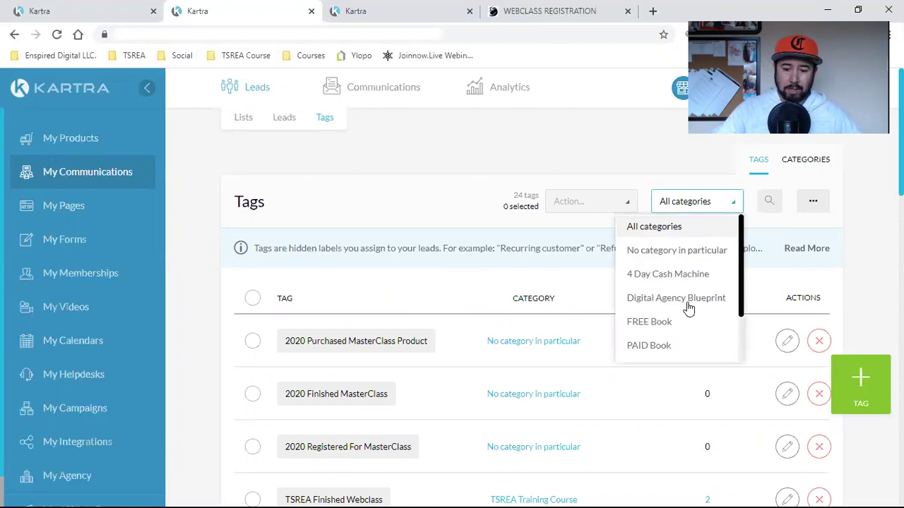
pyautogui.scroll(-2, 688, 275)
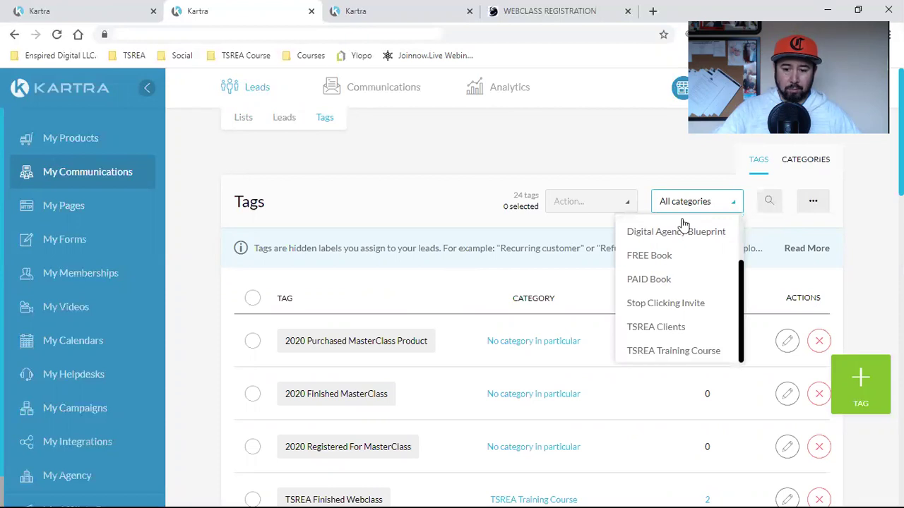
pyautogui.click(674, 353)
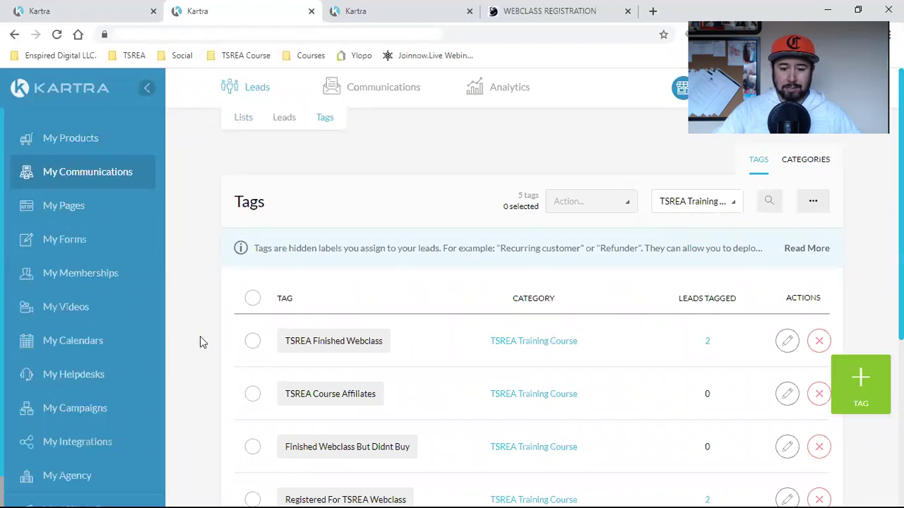
pyautogui.scroll(-2, 200, 342)
pyautogui.doubleClick(336, 209)
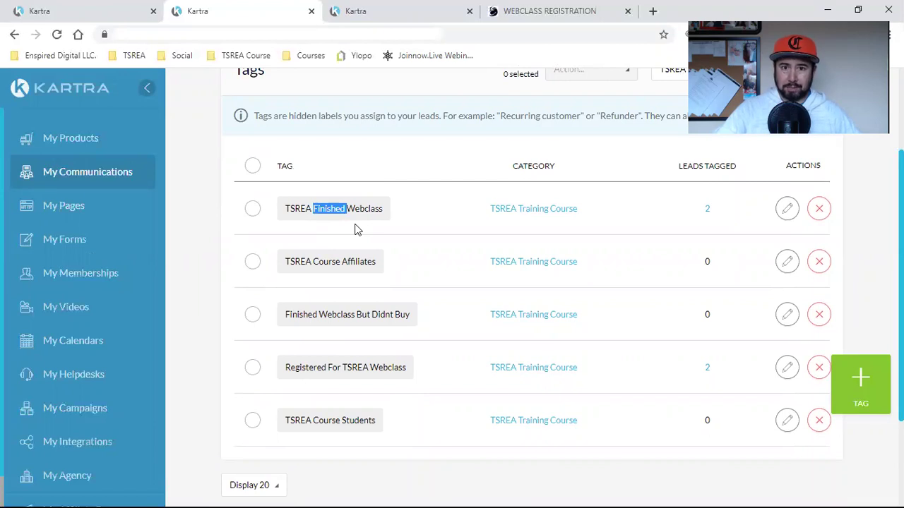
# Step: Open the sign-up form on the webclass registration page, and return to the tags list
pyautogui.click(548, 9)
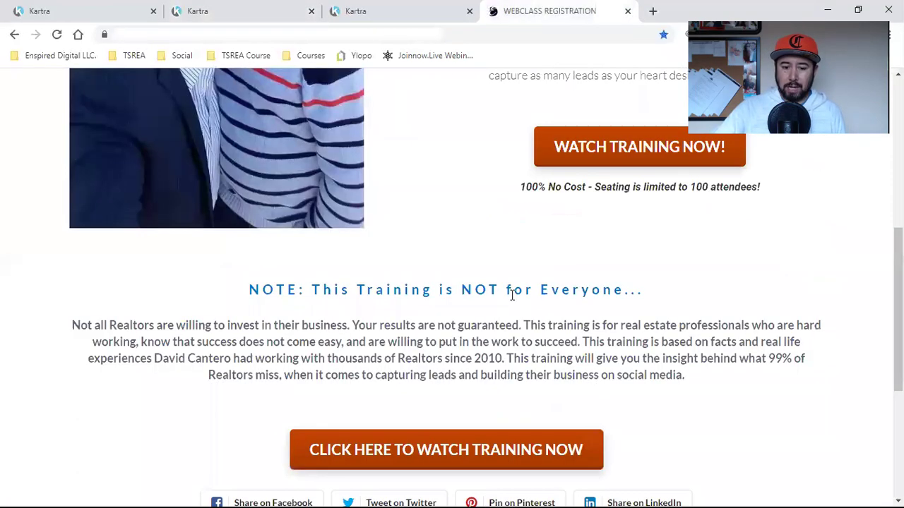
pyautogui.click(470, 444)
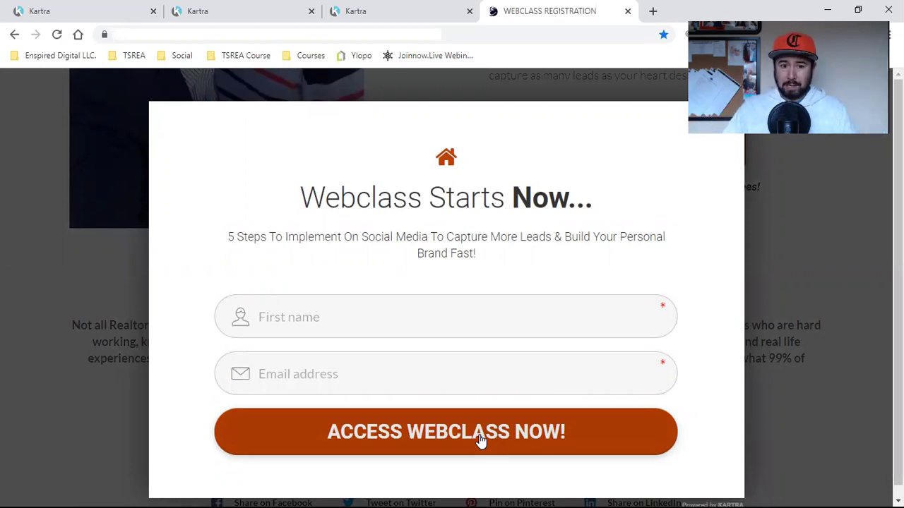
pyautogui.click(247, 7)
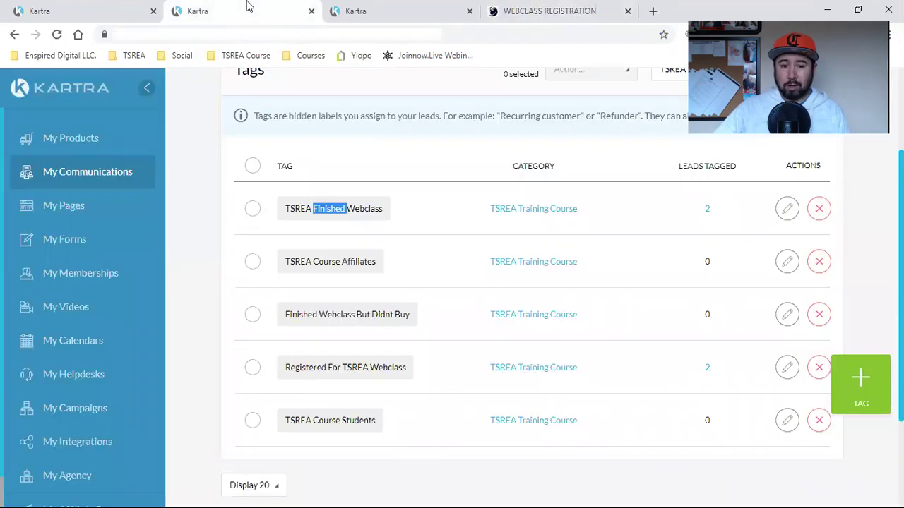
# Step: Examine the TSREA Finished Webclass, TSREA Course Affiliates and Finished Webclass But Didnt Buy tags
pyautogui.click(394, 218)
pyautogui.doubleClick(330, 208)
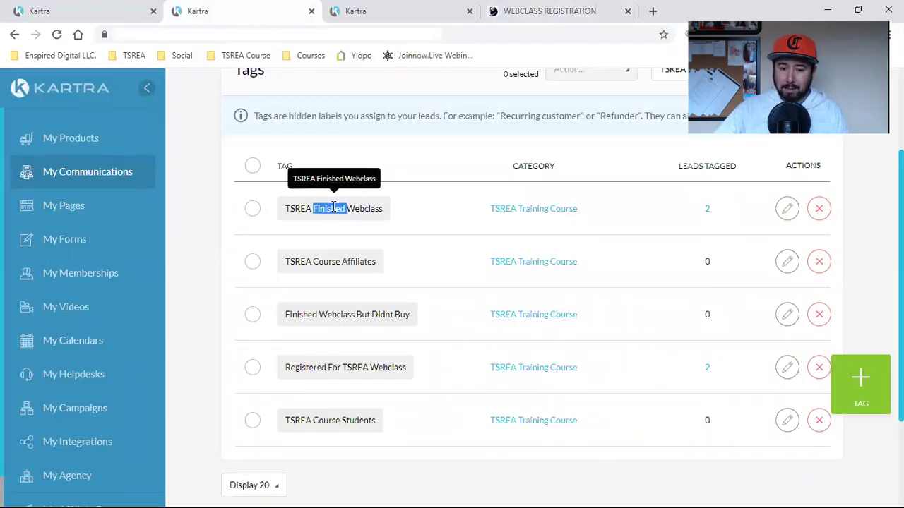
pyautogui.tripleClick(333, 208)
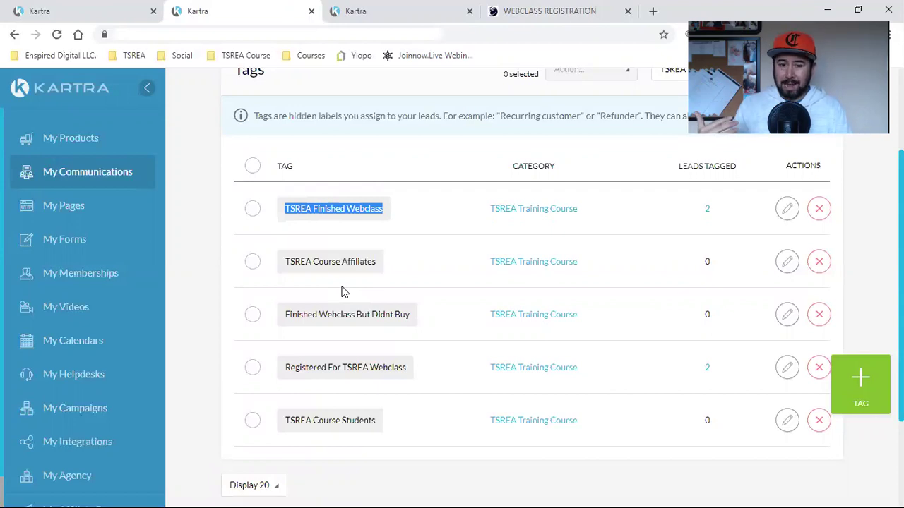
pyautogui.click(328, 208)
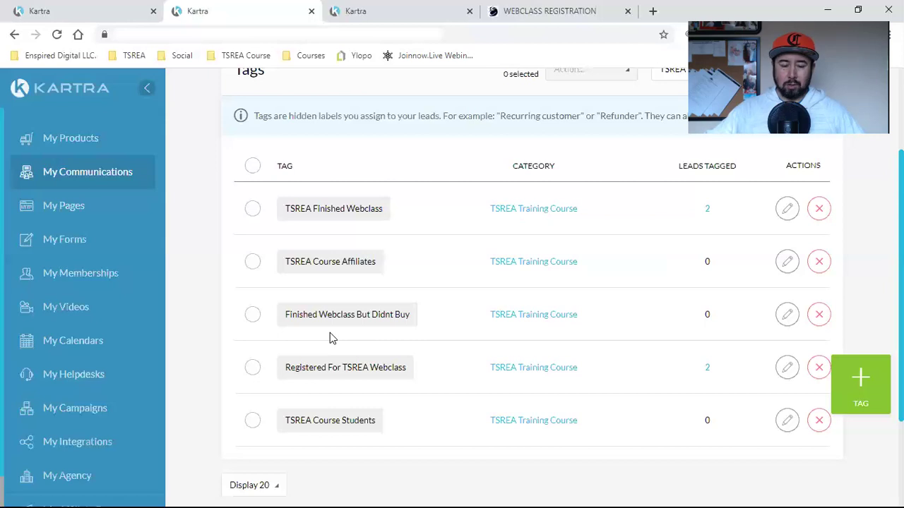
pyautogui.tripleClick(336, 209)
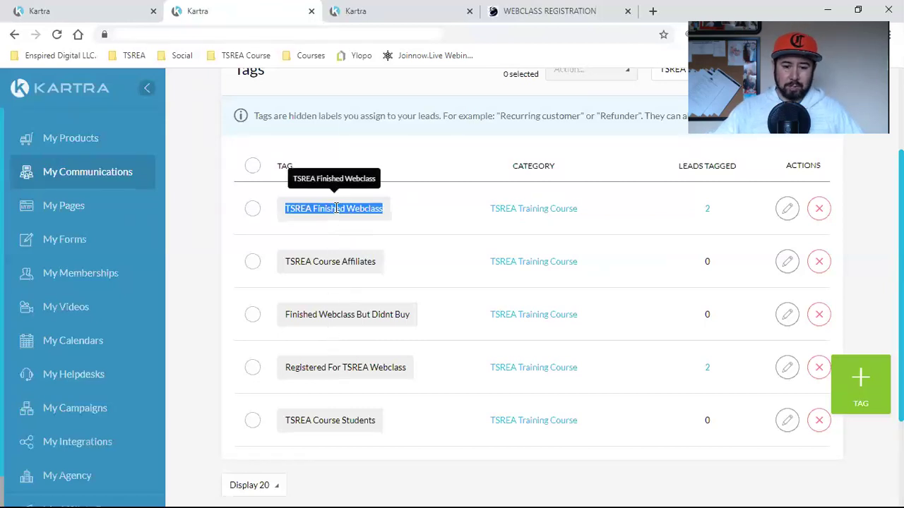
pyautogui.tripleClick(332, 262)
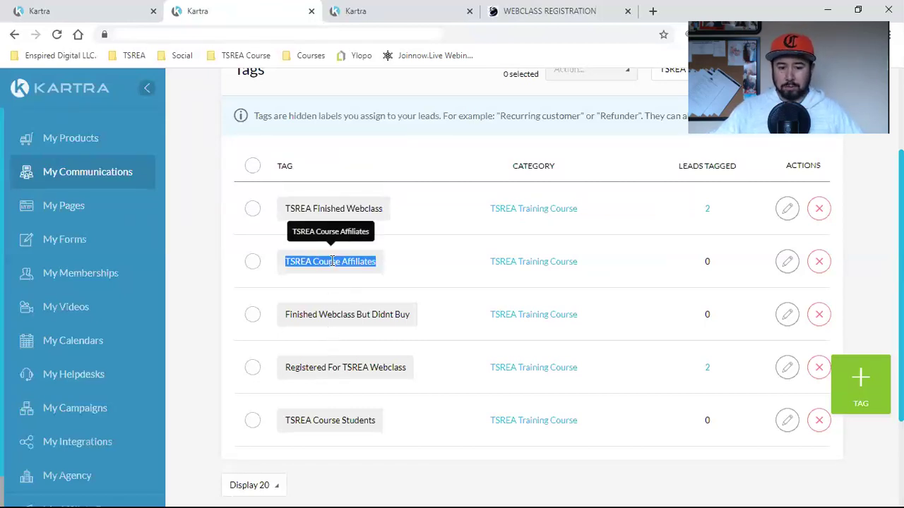
pyautogui.tripleClick(331, 316)
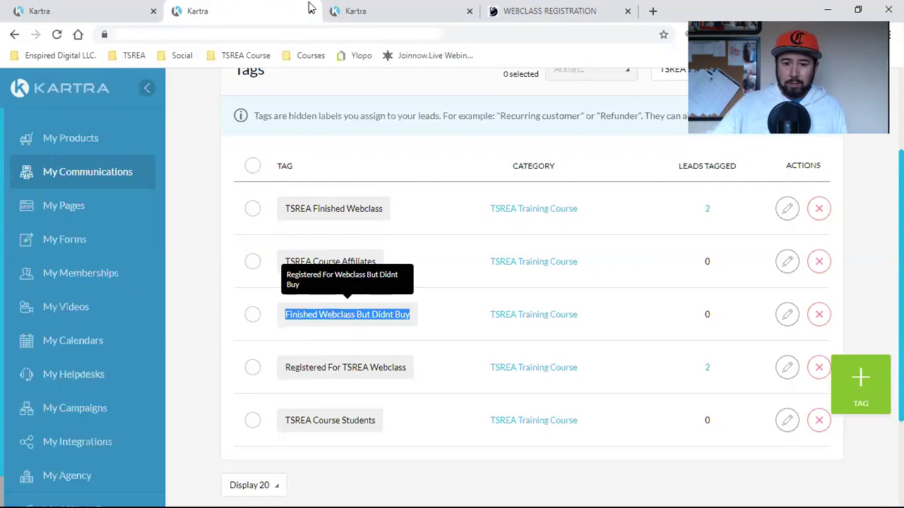
# Step: Revisit the webclass sign-up form and review the sequence from its starting rules down to the emails under the split's TRUE and FALSE branches
pyautogui.click(520, 7)
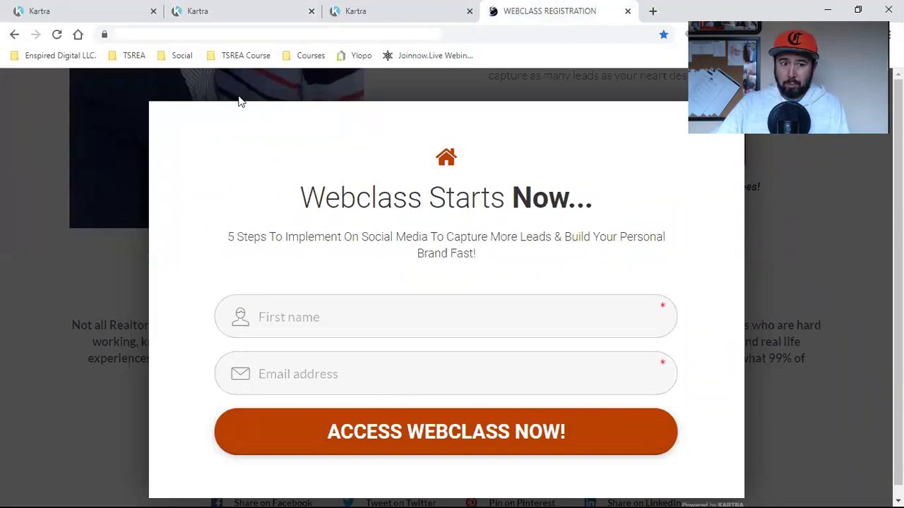
pyautogui.click(116, 9)
pyautogui.click(194, 9)
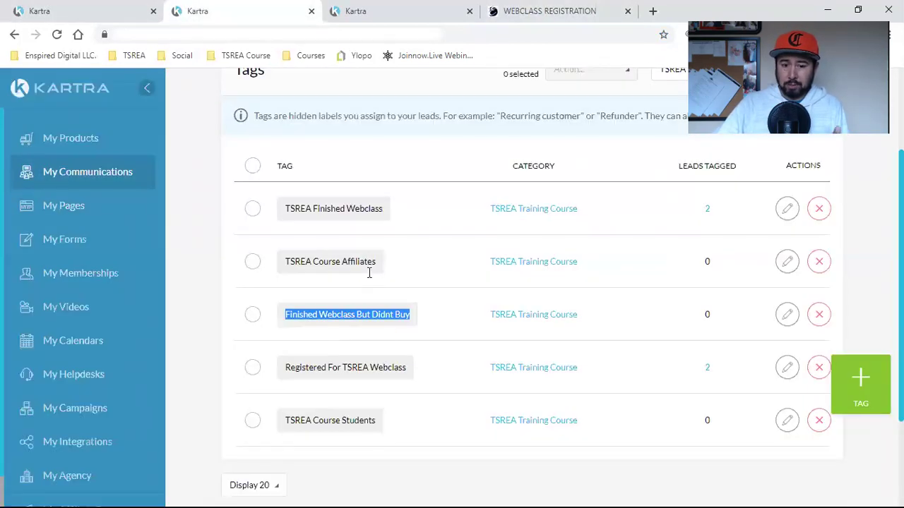
pyautogui.click(387, 8)
pyautogui.scroll(-2, 389, 261)
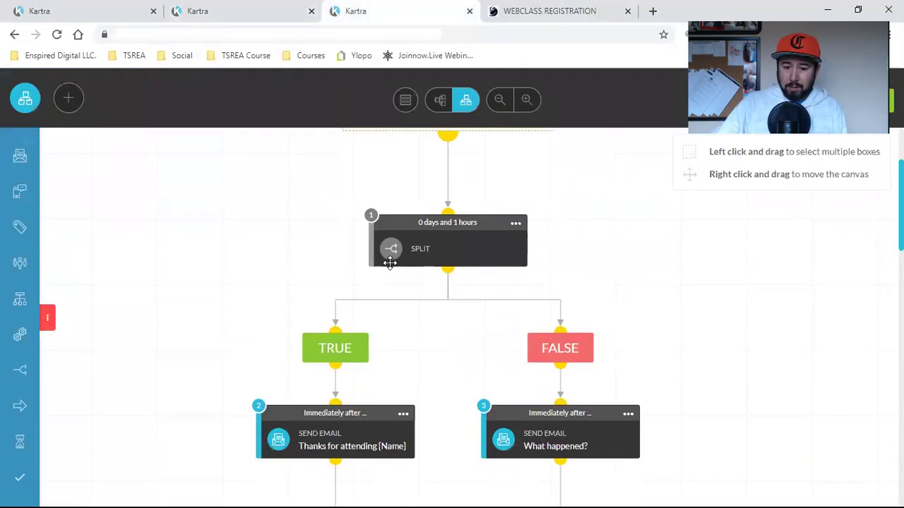
pyautogui.scroll(2, 412, 264)
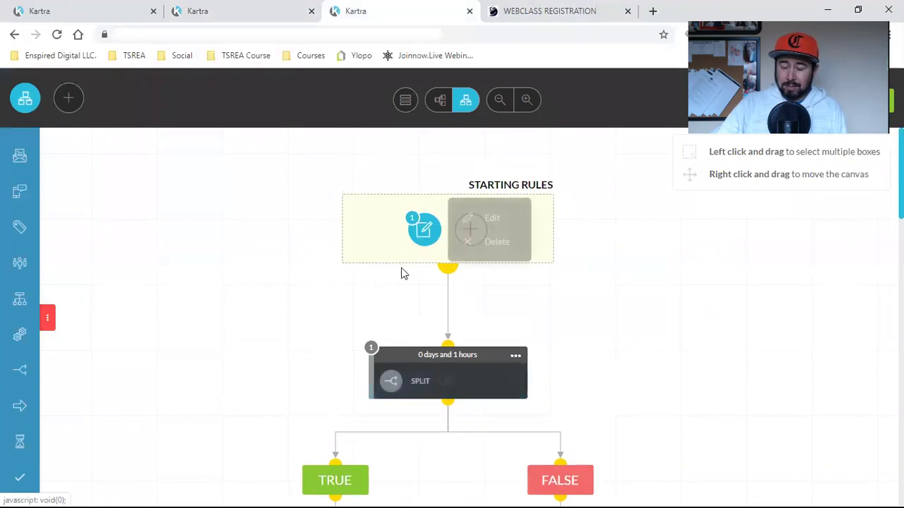
pyautogui.scroll(-4, 375, 252)
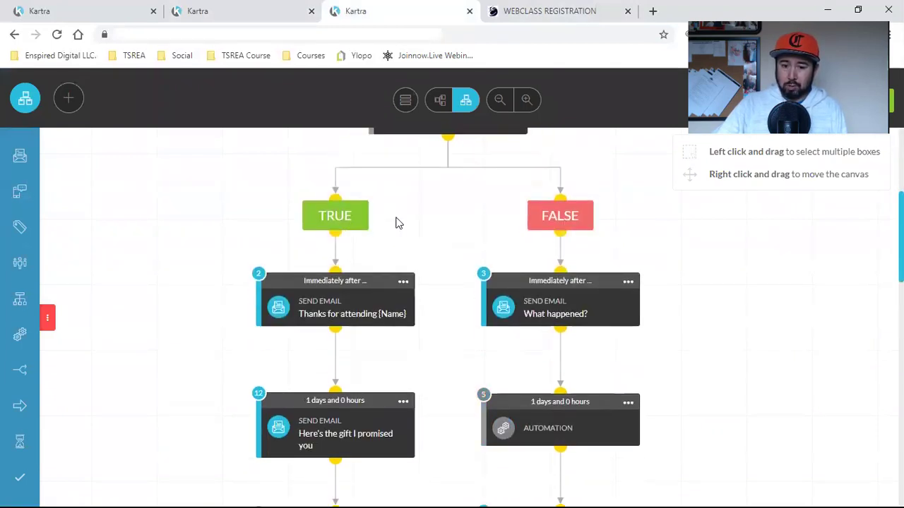
pyautogui.scroll(4, 565, 252)
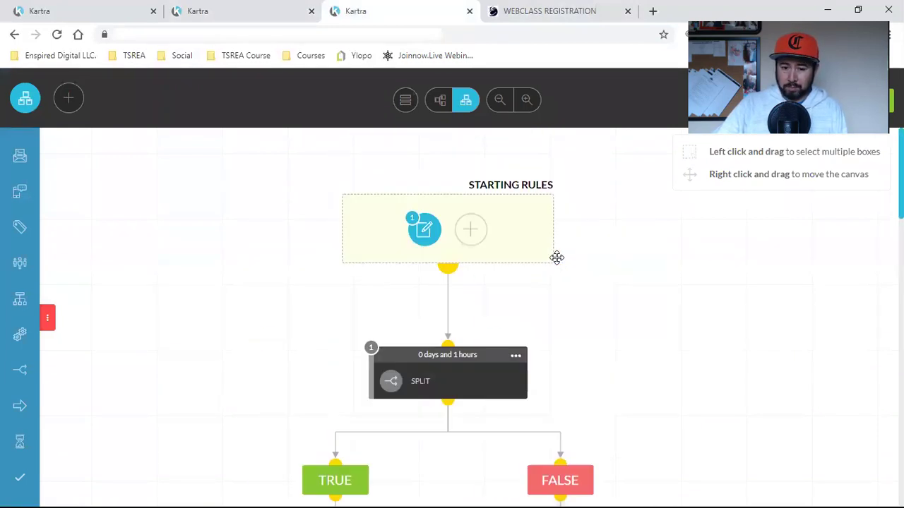
# Step: Look through the TSREA Training Course pages and check the options available for the TSREA Webclass Offer Ends Today page
pyautogui.click(70, 5)
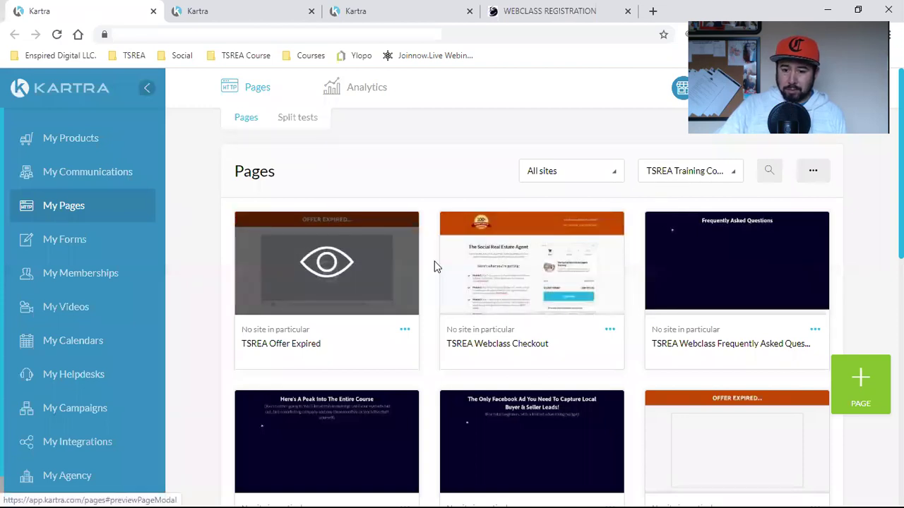
pyautogui.scroll(-2, 402, 289)
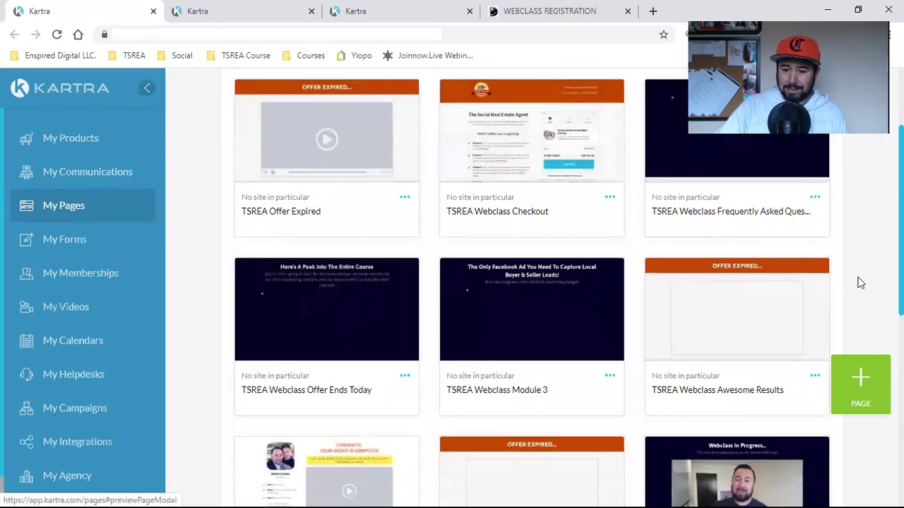
pyautogui.scroll(-4, 706, 286)
pyautogui.scroll(-2, 645, 229)
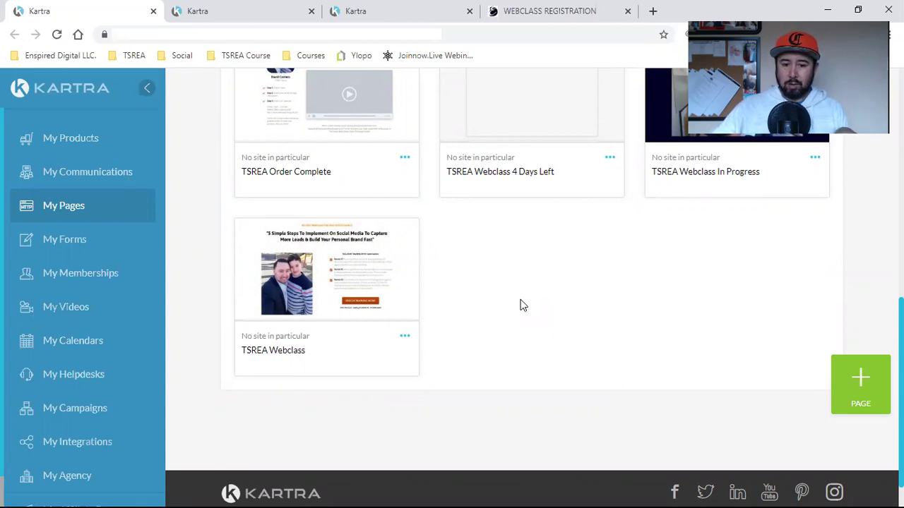
pyautogui.scroll(4, 521, 304)
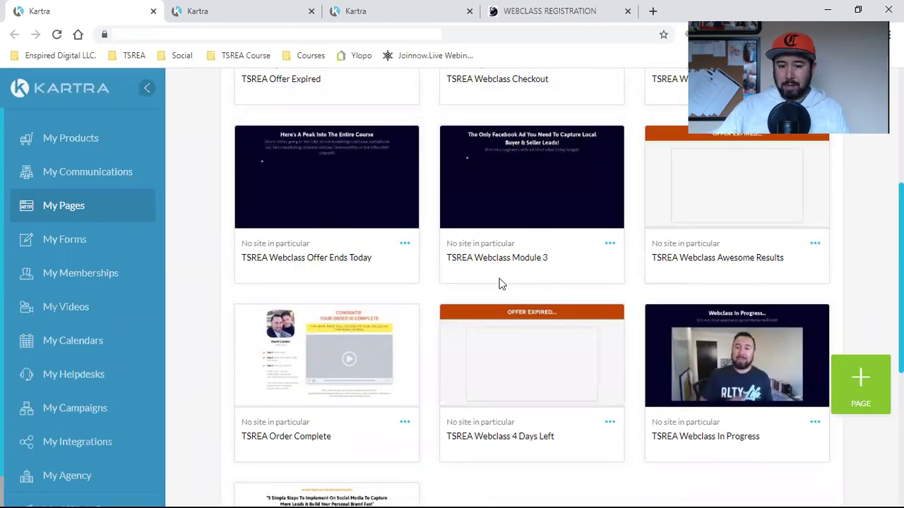
pyautogui.click(402, 248)
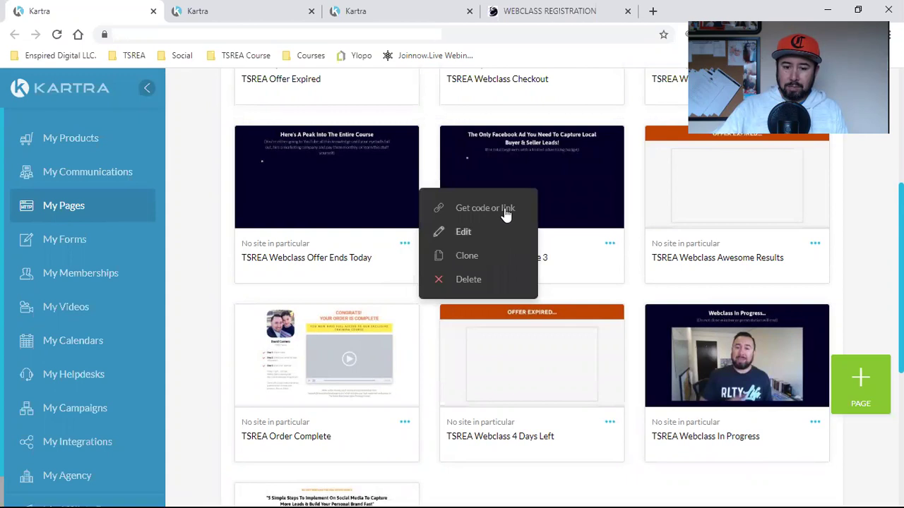
pyautogui.click(219, 271)
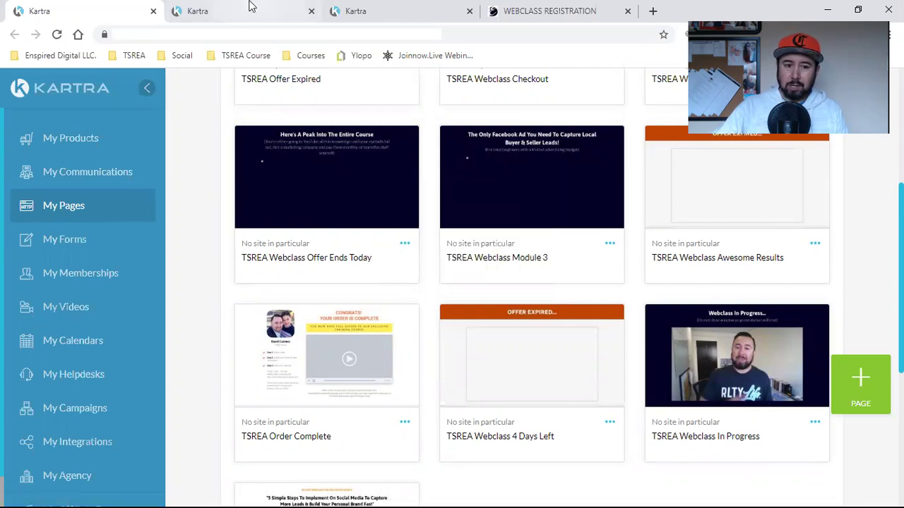
# Step: Check the sequence's opt-in form starting rule against the webclass sign-up form, and leave the rule without making changes
pyautogui.click(369, 9)
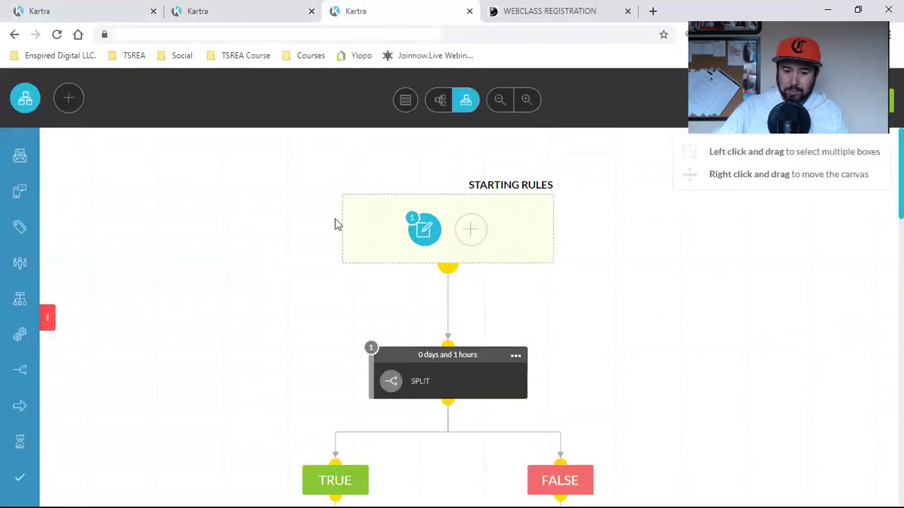
pyautogui.scroll(-2, 333, 245)
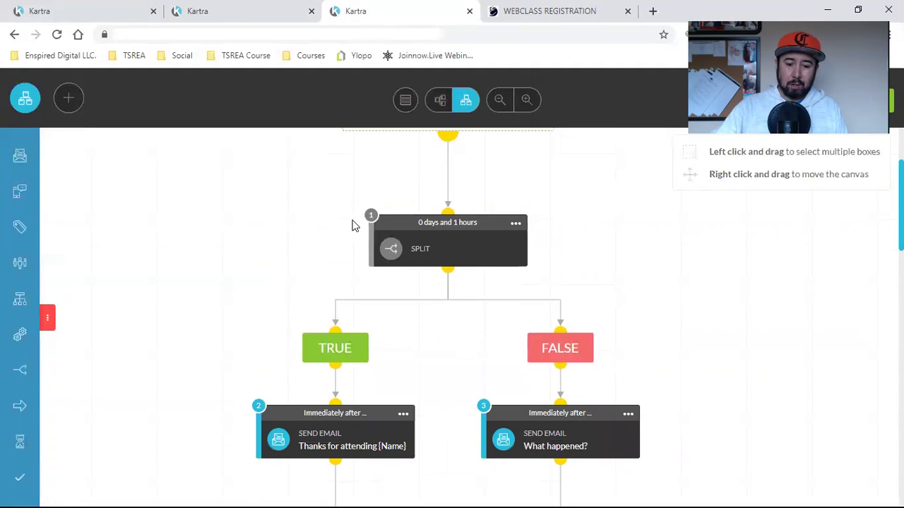
pyautogui.scroll(2, 353, 225)
pyautogui.moveTo(423, 228)
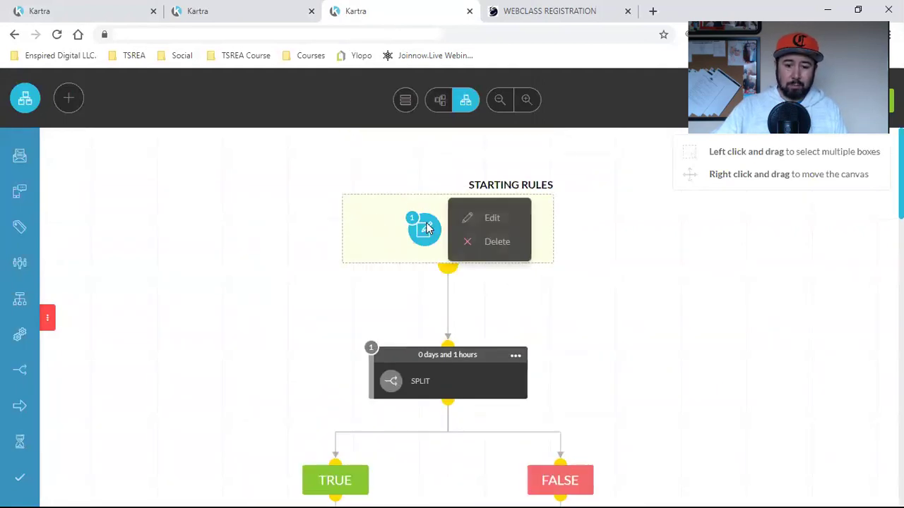
pyautogui.click(468, 218)
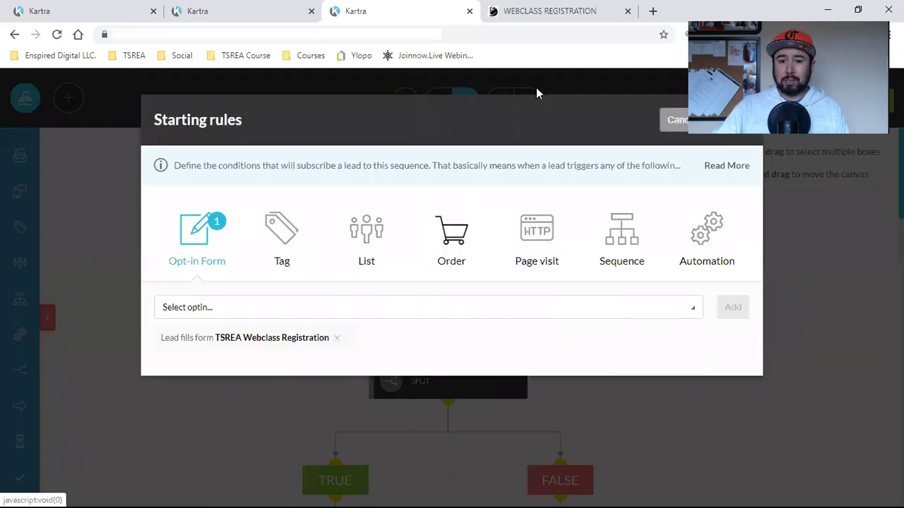
pyautogui.click(599, 7)
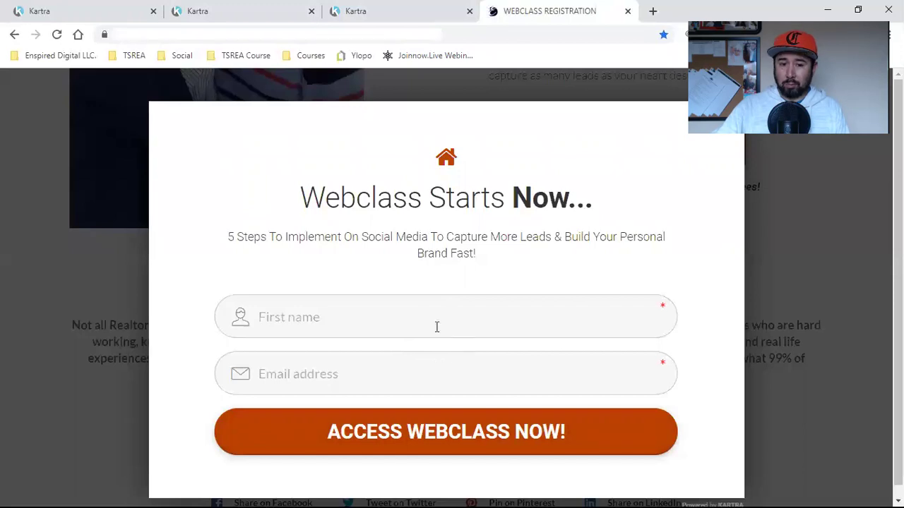
pyautogui.click(384, 9)
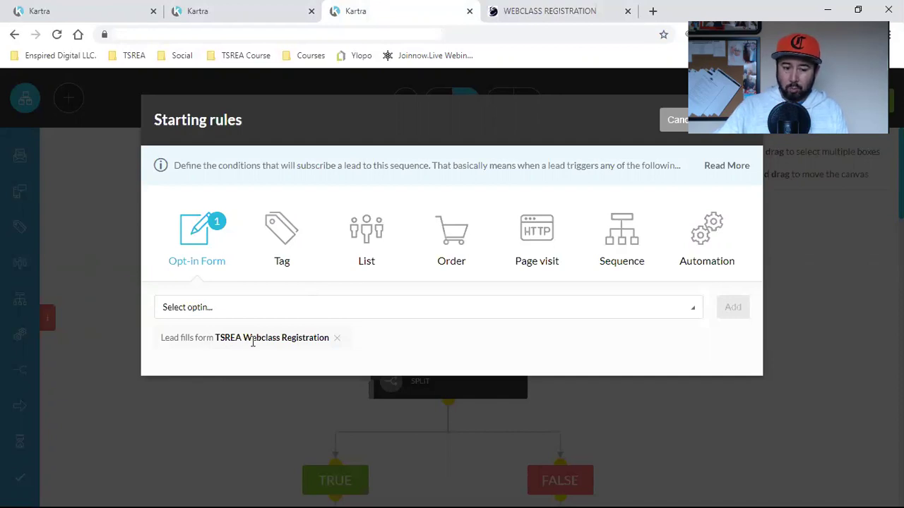
pyautogui.click(675, 121)
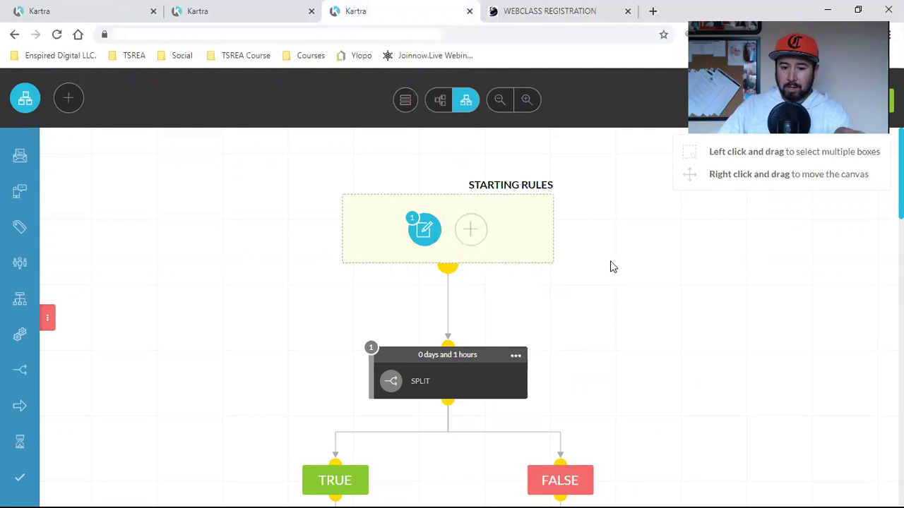
# Step: Revisit the webclass sign-up form, and examine the delay, day and time, and conditions of the sequence's first split
pyautogui.click(515, 7)
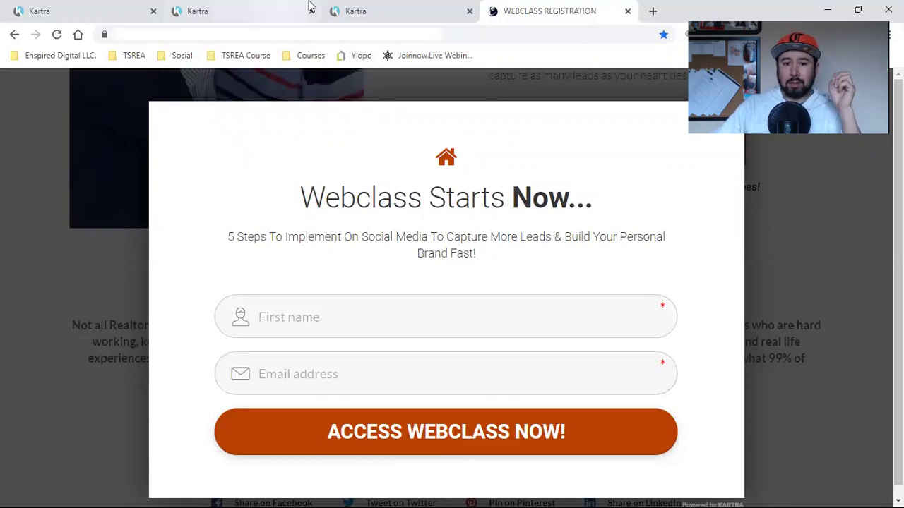
pyautogui.click(353, 9)
pyautogui.scroll(-2, 332, 317)
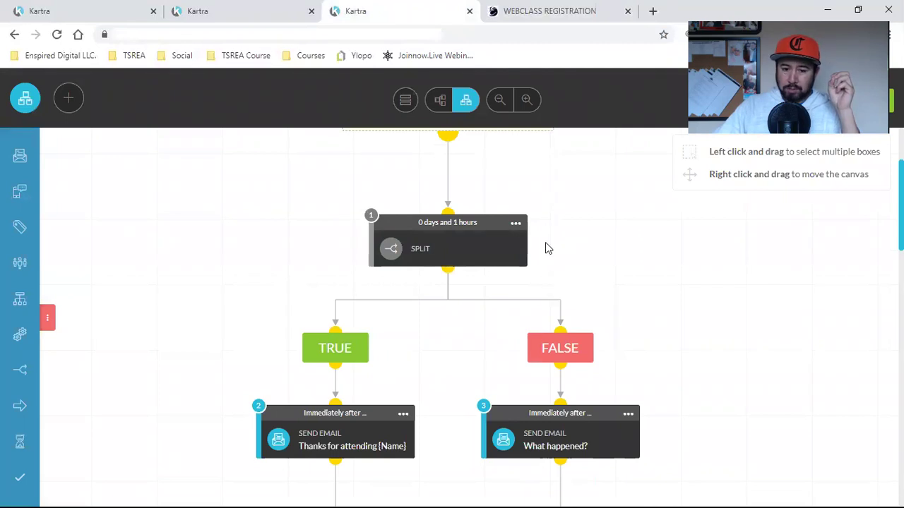
pyautogui.click(516, 223)
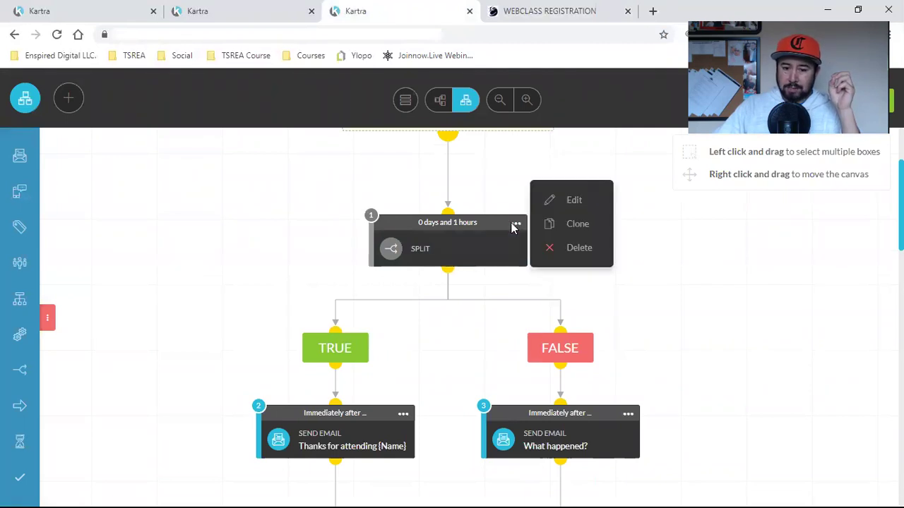
pyautogui.click(573, 202)
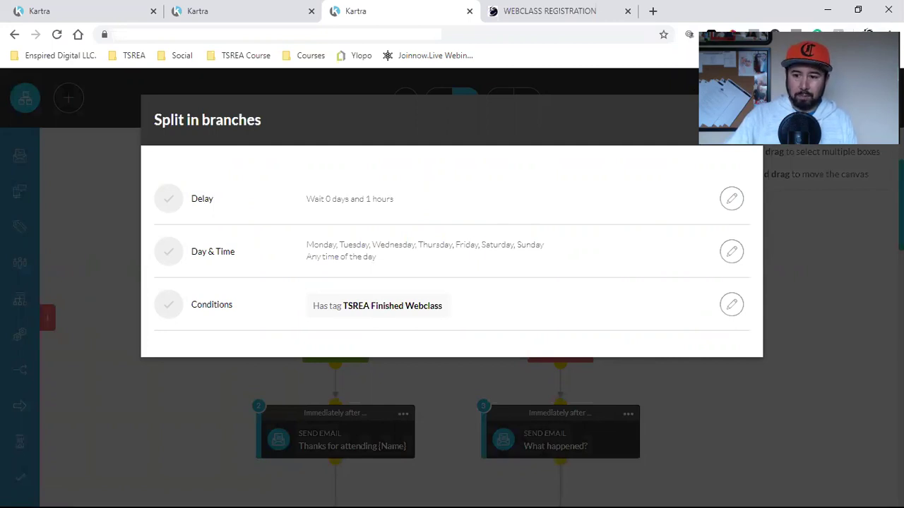
pyautogui.press('Escape')
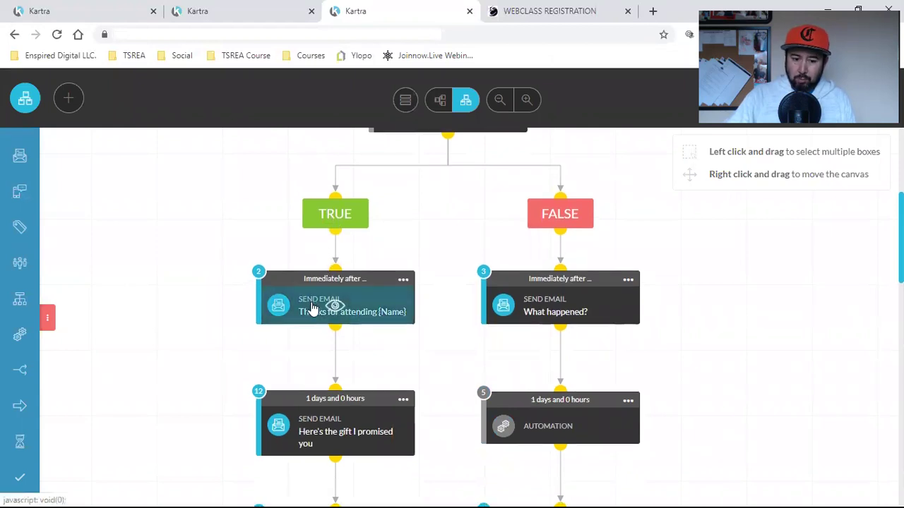
# Step: Review the follow-up emails under the split's TRUE branch, from "Thanks for attending {Name}" to "Last email, will you please tell me why?"
pyautogui.scroll(-2, 330, 307)
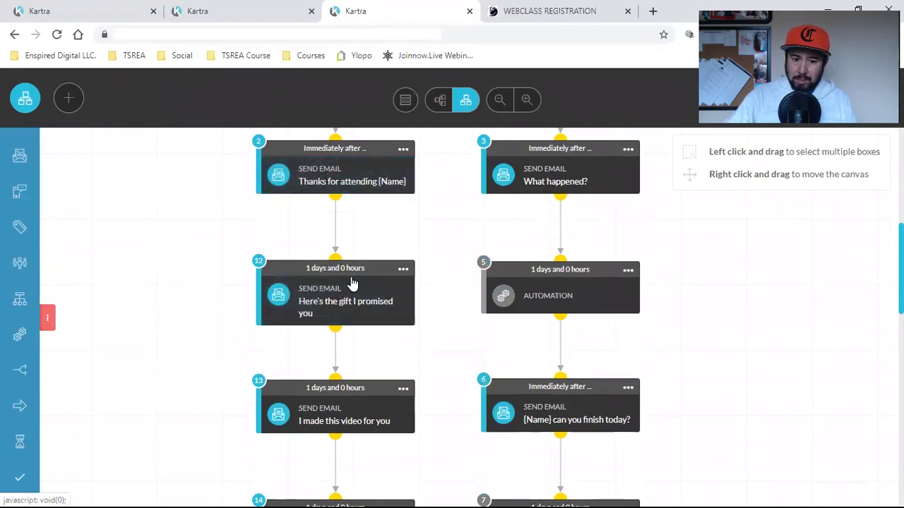
pyautogui.scroll(4, 355, 284)
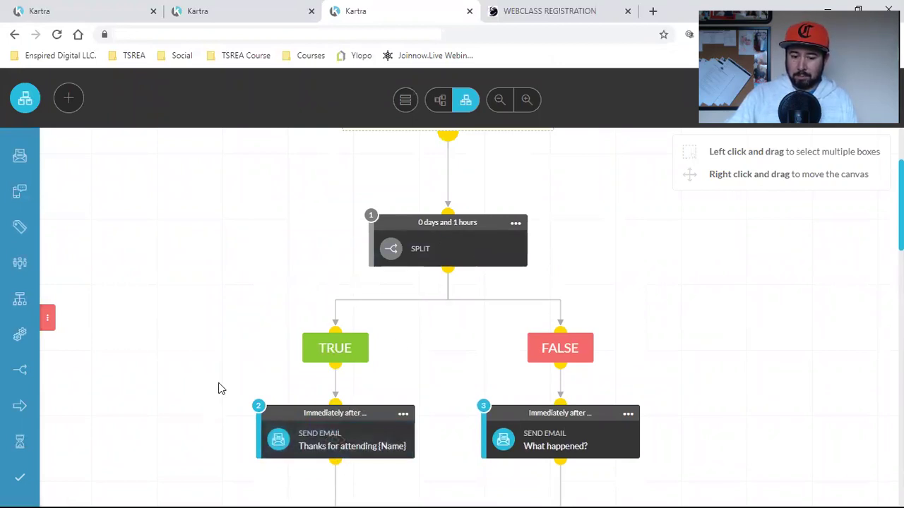
pyautogui.scroll(-4, 218, 388)
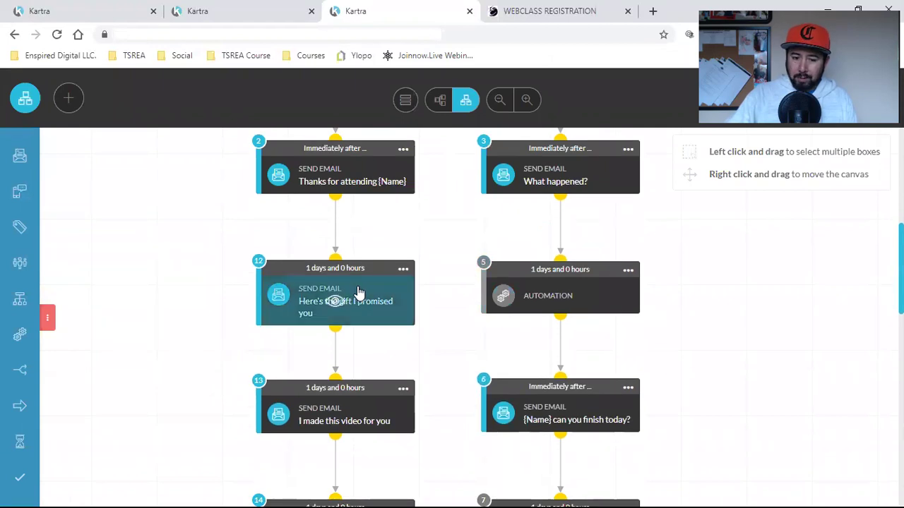
pyautogui.scroll(-2, 357, 279)
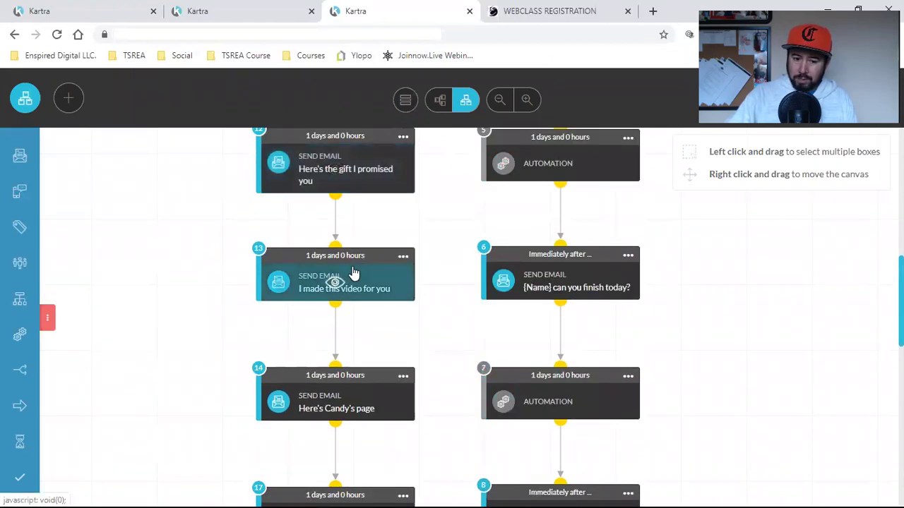
pyautogui.scroll(-2, 355, 274)
pyautogui.scroll(-2, 354, 274)
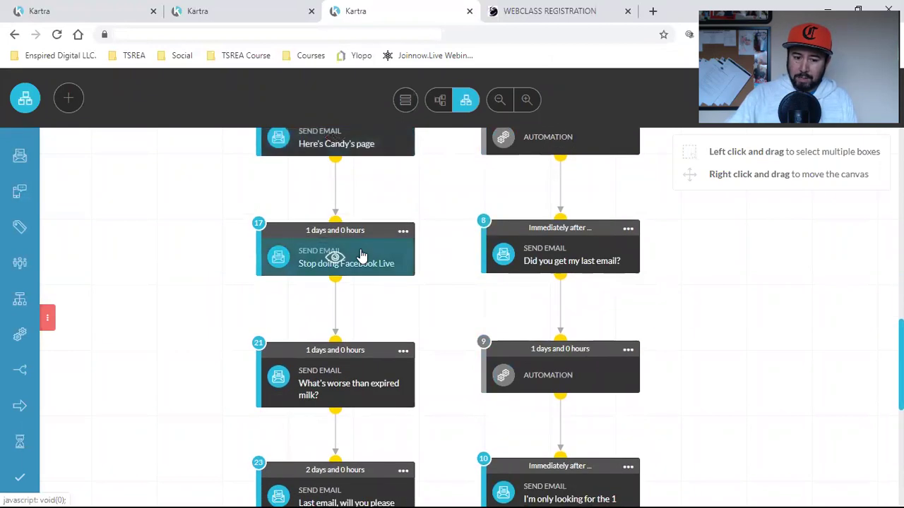
pyautogui.scroll(-2, 362, 256)
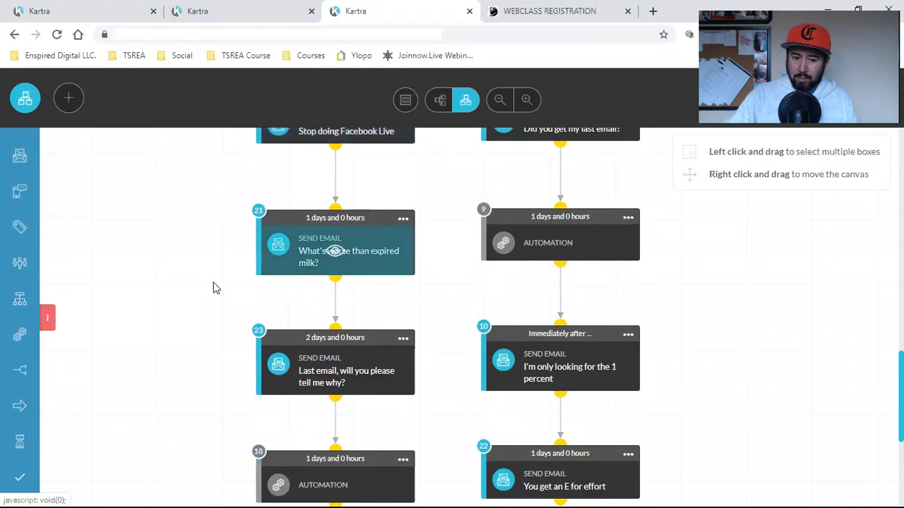
pyautogui.scroll(10, 212, 289)
pyautogui.moveTo(332, 307)
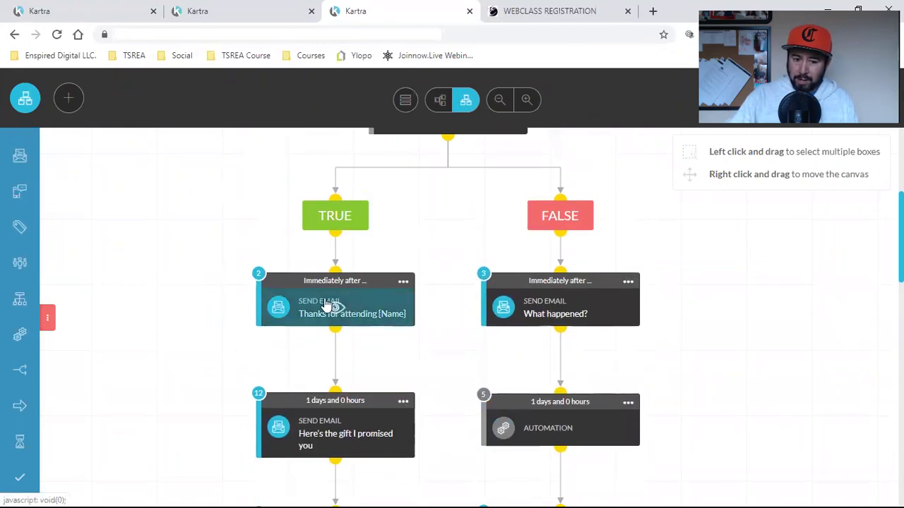
pyautogui.scroll(-2, 350, 302)
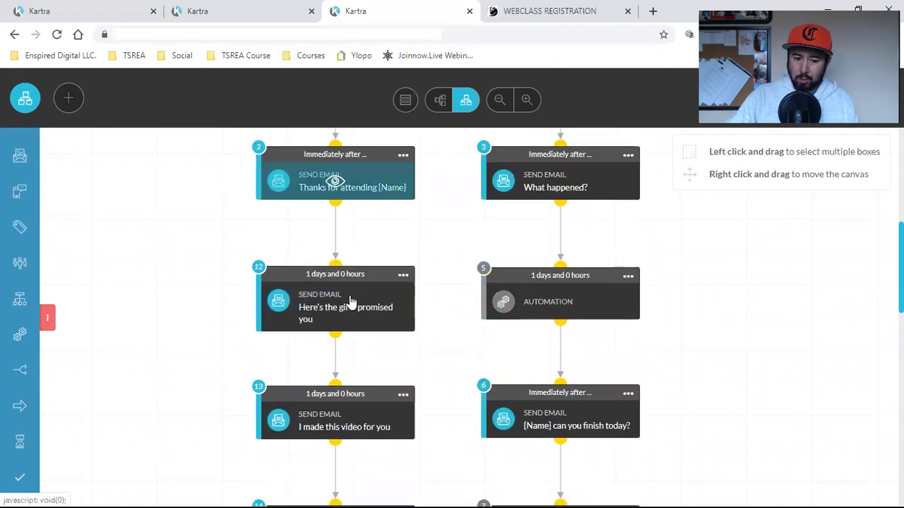
pyautogui.scroll(-2, 353, 290)
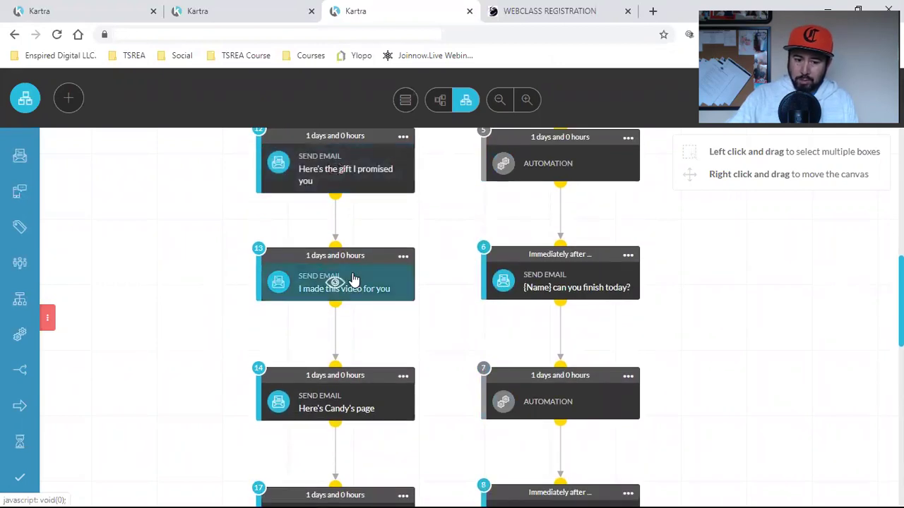
pyautogui.scroll(-2, 354, 268)
pyautogui.scroll(-2, 354, 259)
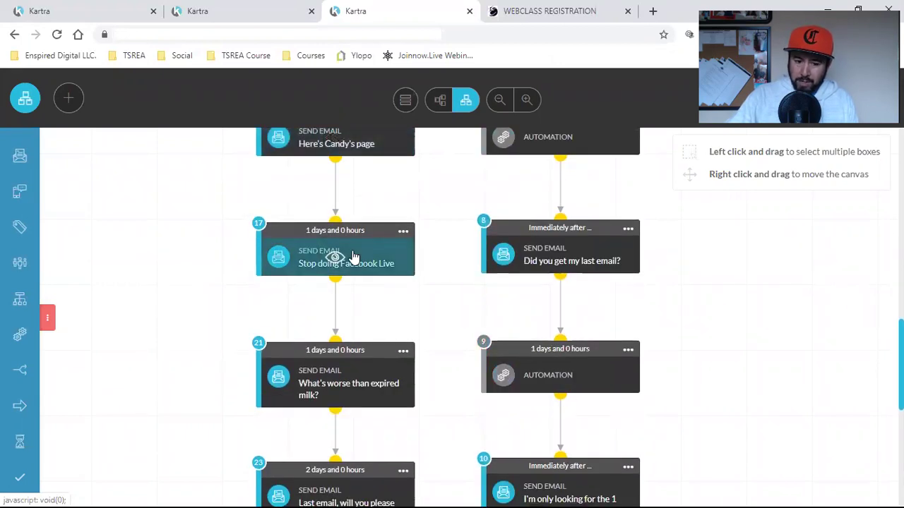
pyautogui.scroll(-2, 353, 257)
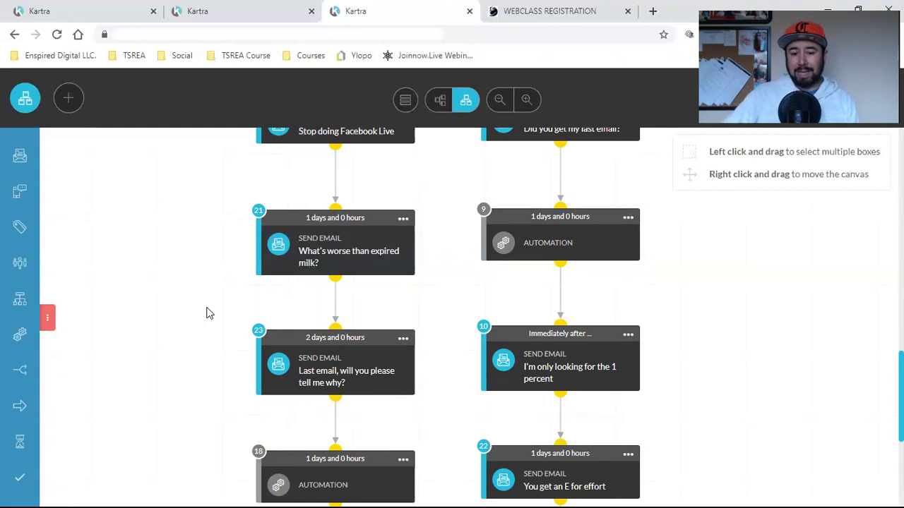
pyautogui.scroll(4, 205, 313)
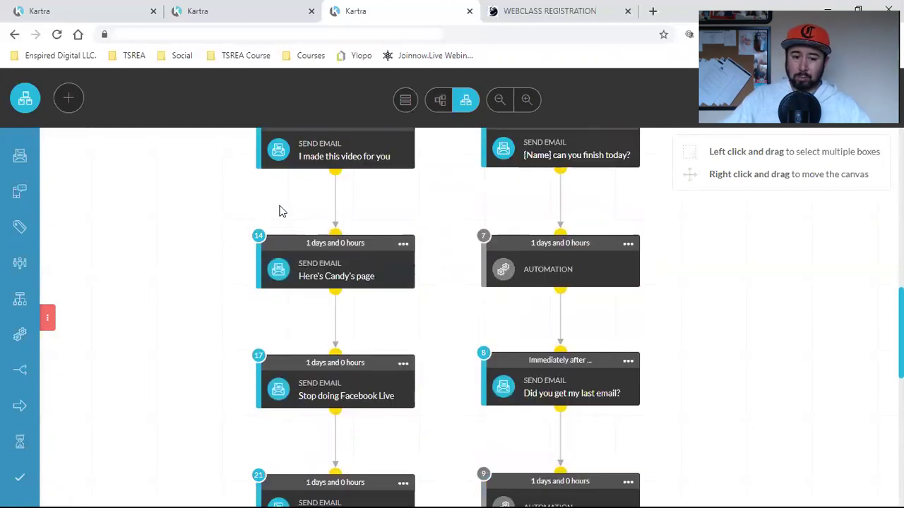
pyautogui.scroll(-2, 279, 211)
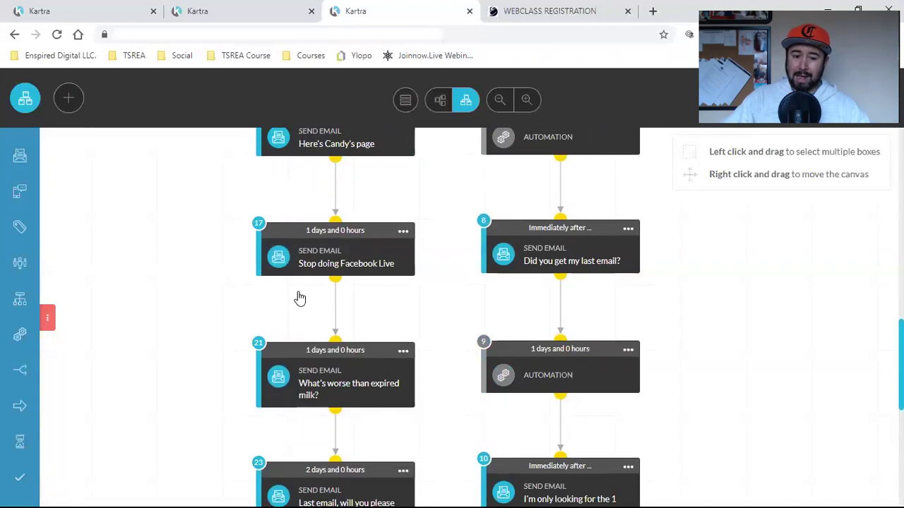
# Step: Look through the TSREA Training Course pages, ending back at the start of the pages list
pyautogui.click(232, 6)
pyautogui.click(81, 7)
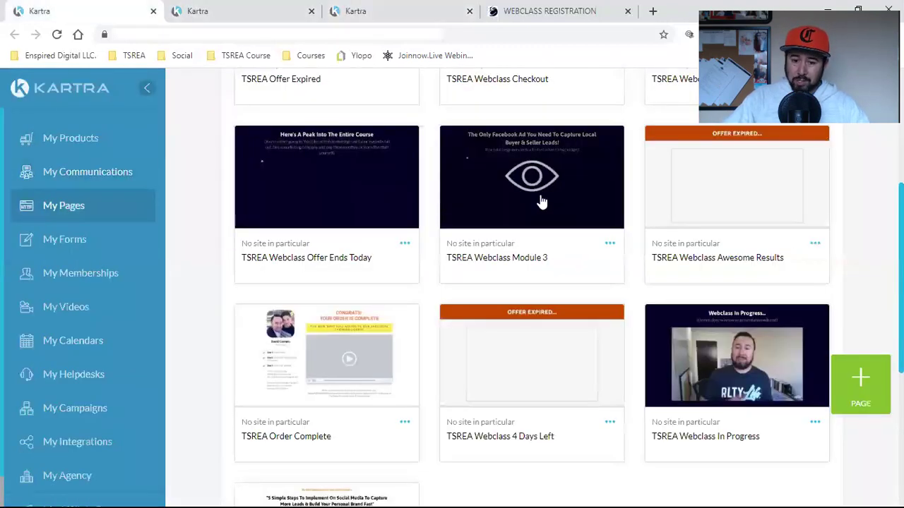
pyautogui.scroll(-3, 579, 269)
pyautogui.scroll(4, 558, 265)
pyautogui.scroll(2, 470, 258)
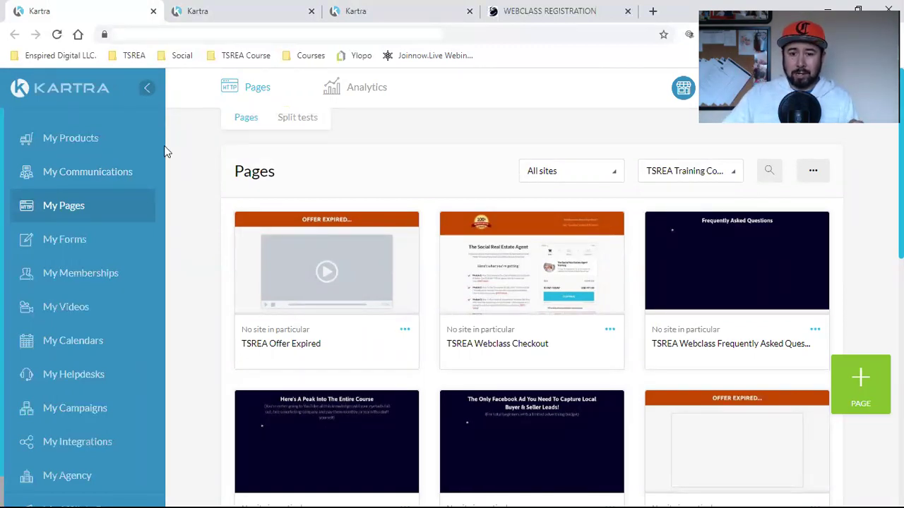
# Step: Revisit the webclass sign-up form, and review the sequence from its starting rules to the first emails of the TRUE and FALSE branches
pyautogui.click(514, 9)
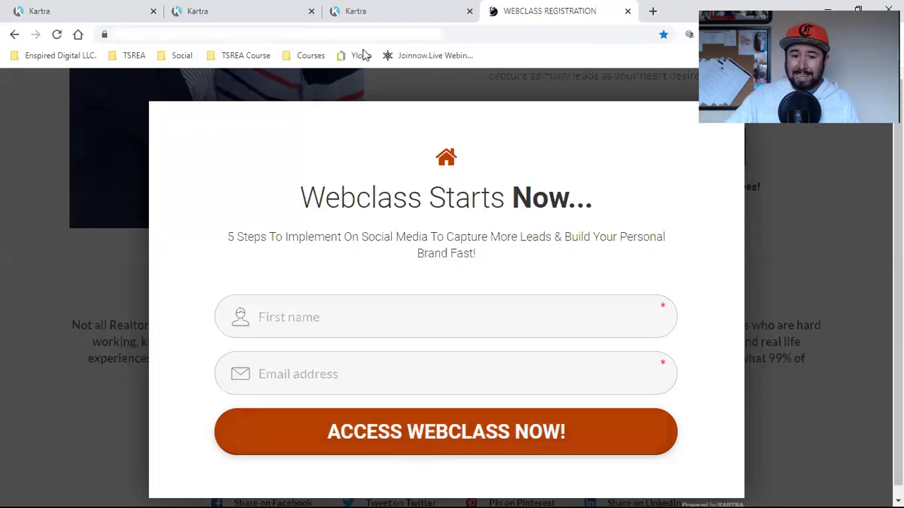
pyautogui.click(359, 10)
pyautogui.scroll(12, 436, 337)
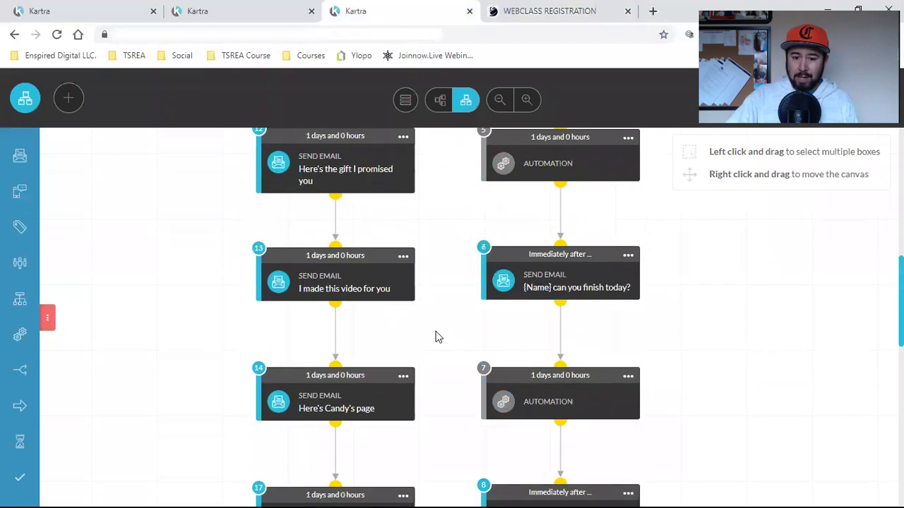
pyautogui.click(448, 380)
pyautogui.click(448, 379)
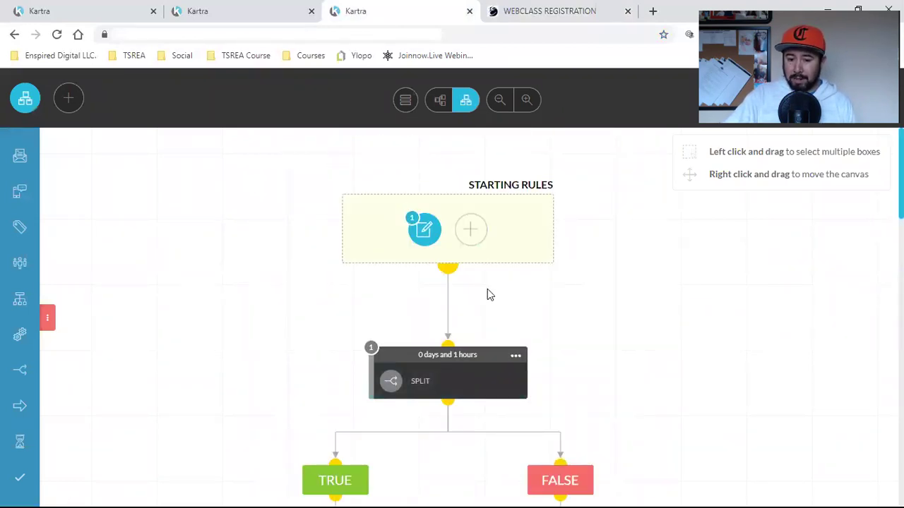
pyautogui.scroll(-2, 486, 289)
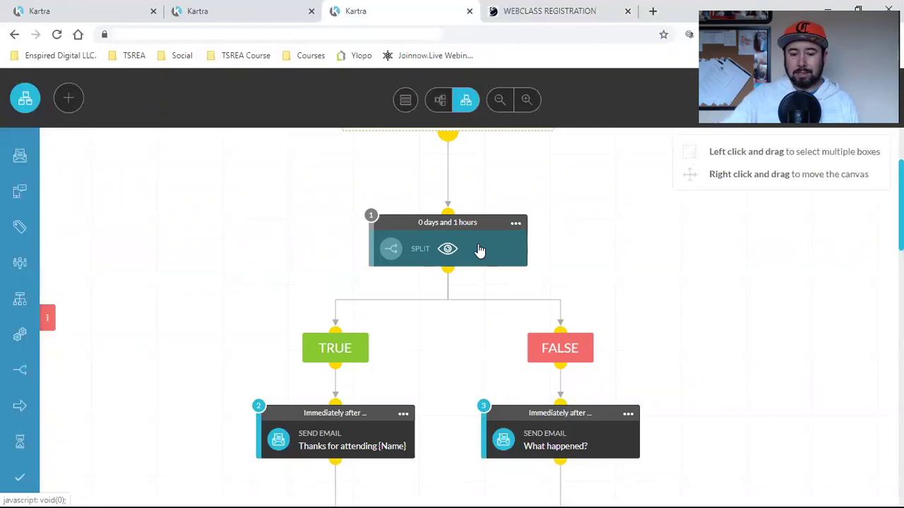
pyautogui.scroll(-2, 478, 249)
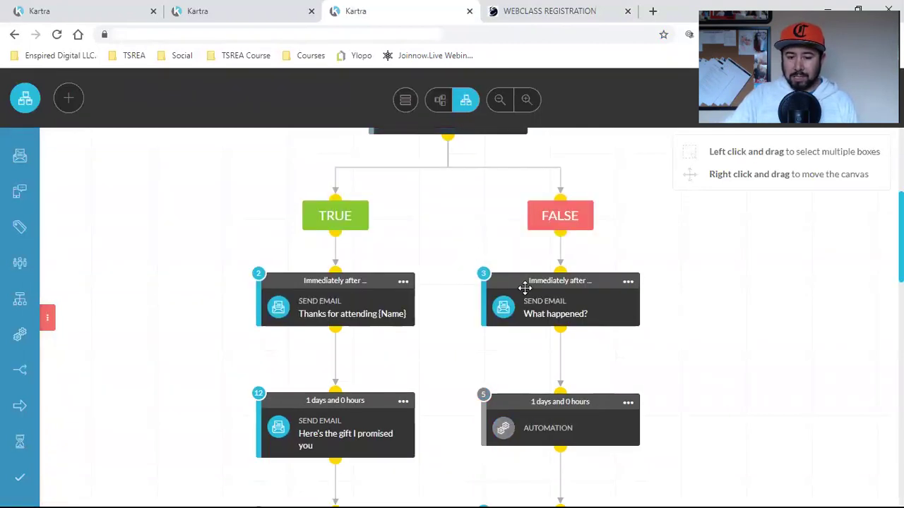
pyautogui.rightClick(394, 247)
pyautogui.click(394, 245)
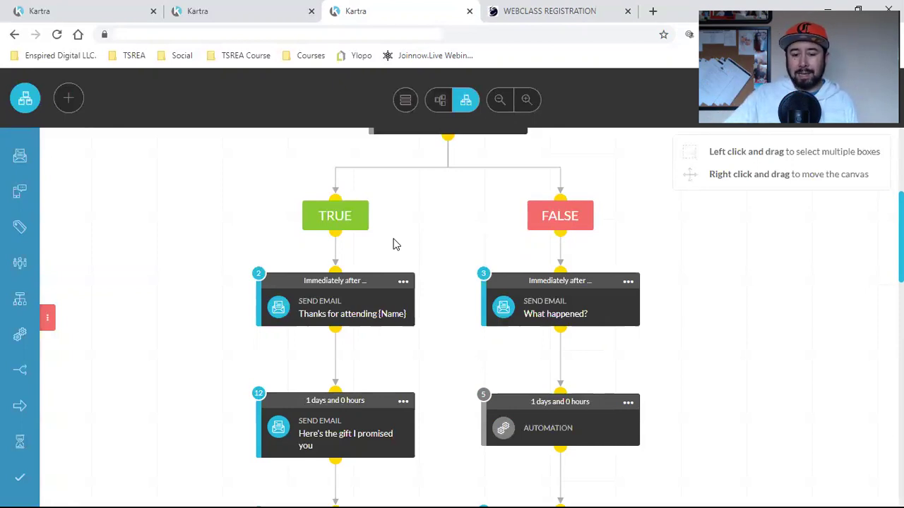
# Step: Revisit the TSREA Training Course tags list, and return to the course's pages
pyautogui.click(286, 8)
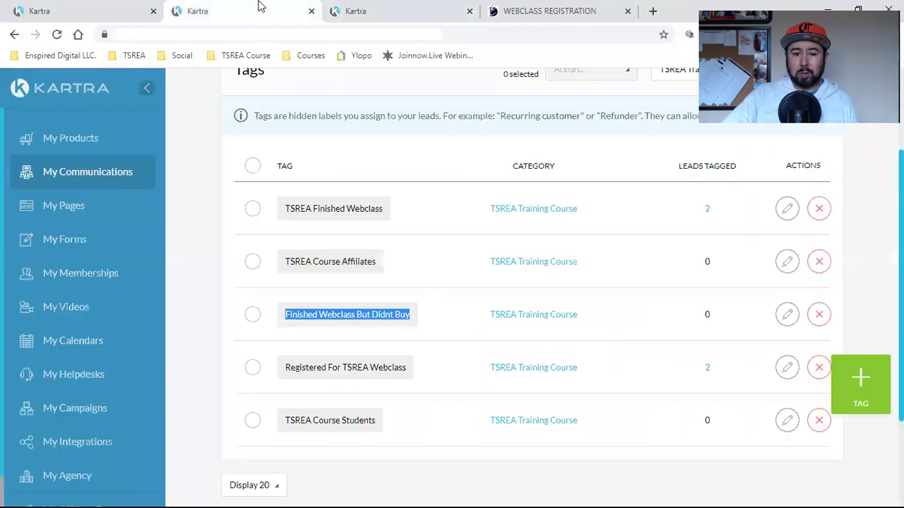
pyautogui.click(71, 7)
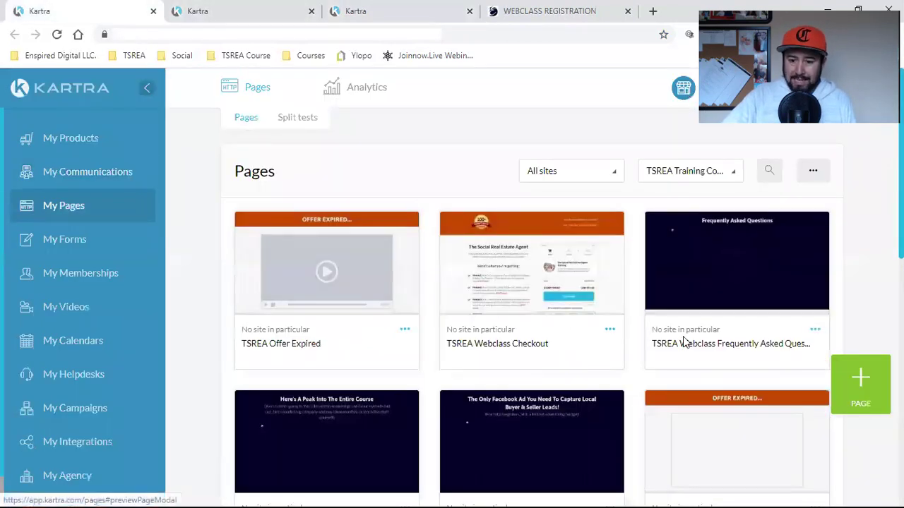
# Step: Review the sequence's TRUE-branch emails down to "Here's Candy's page", and return to the TSREA Training Course pages
pyautogui.scroll(-2, 685, 343)
pyautogui.click(397, 9)
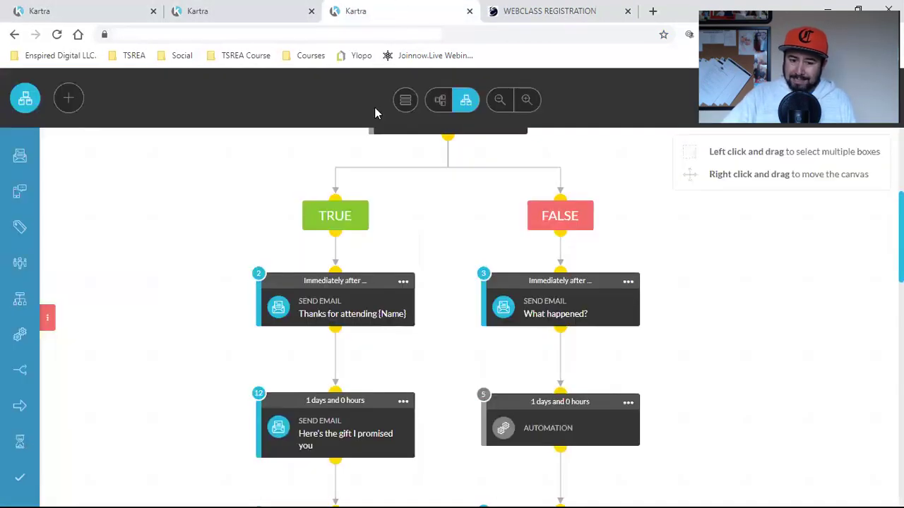
pyautogui.scroll(-4, 364, 279)
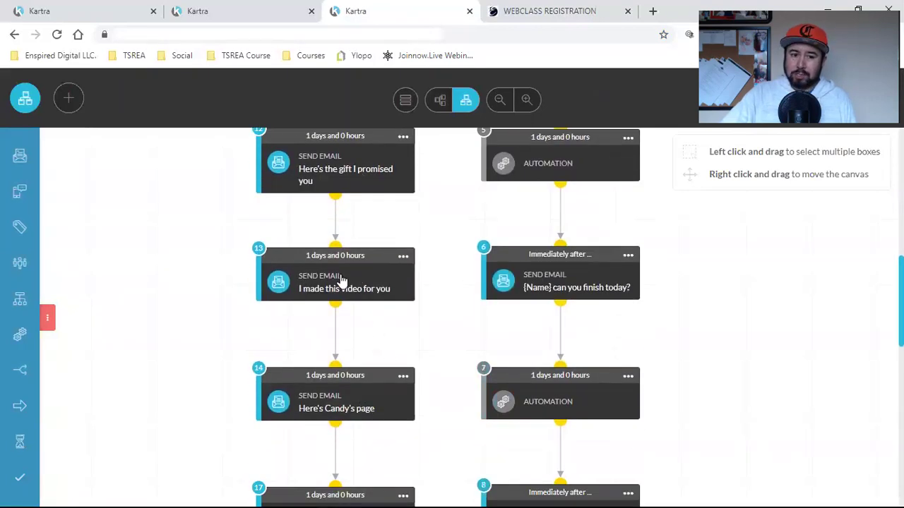
pyautogui.click(95, 10)
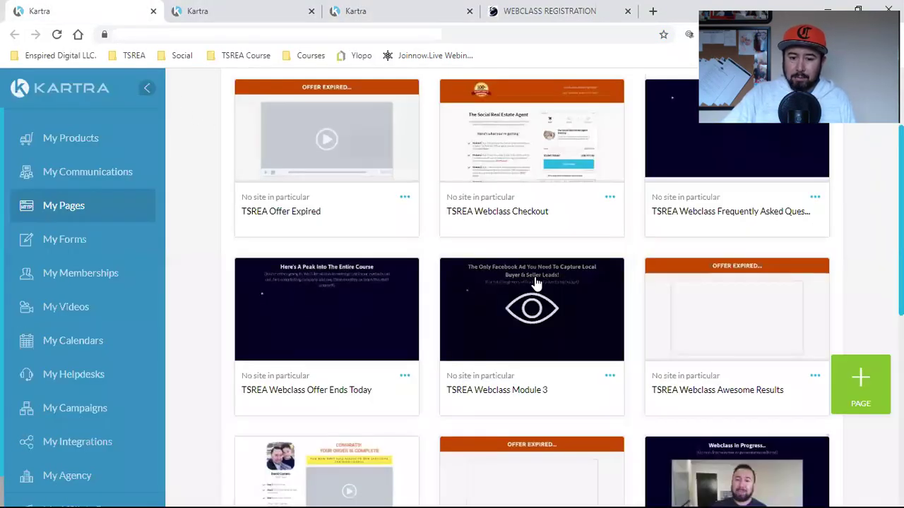
# Step: Preview the TSREA Webclass Offer Ends Today page from its heading to the footer, and close the preview
pyautogui.click(316, 302)
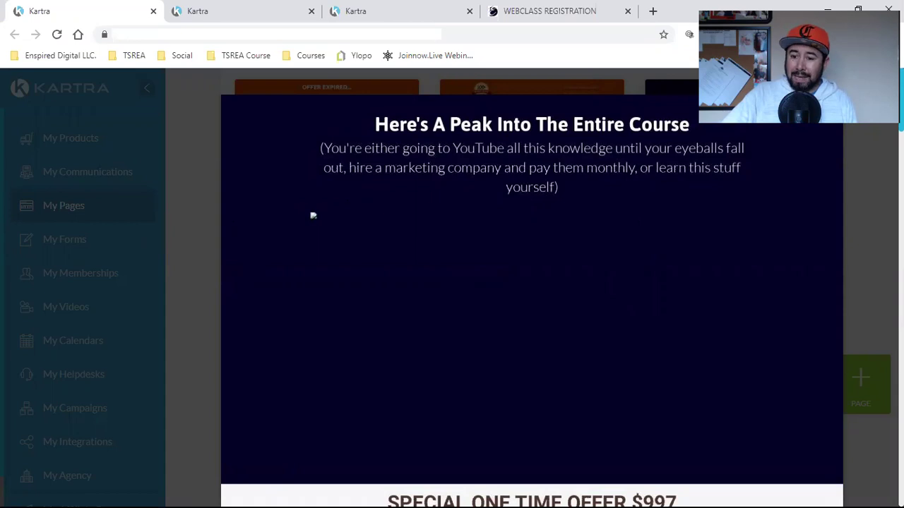
pyautogui.click(731, 77)
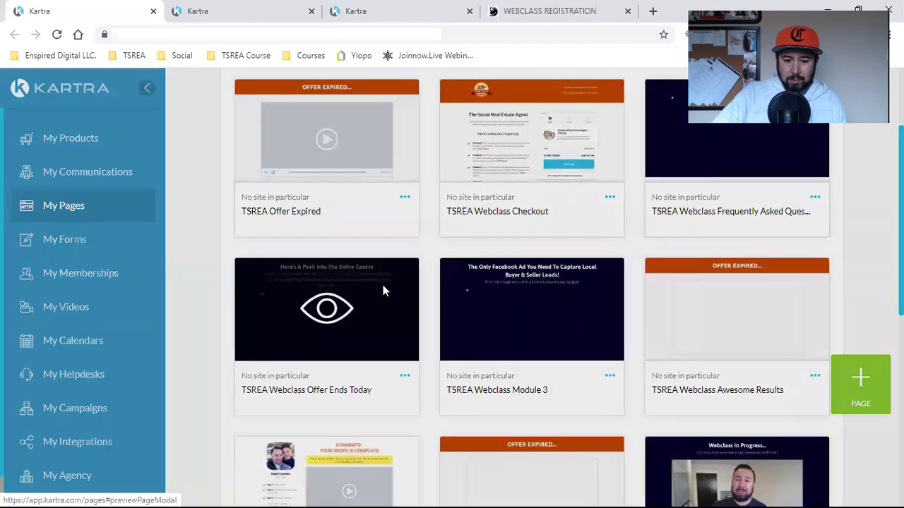
pyautogui.click(383, 289)
pyautogui.scroll(-4, 445, 257)
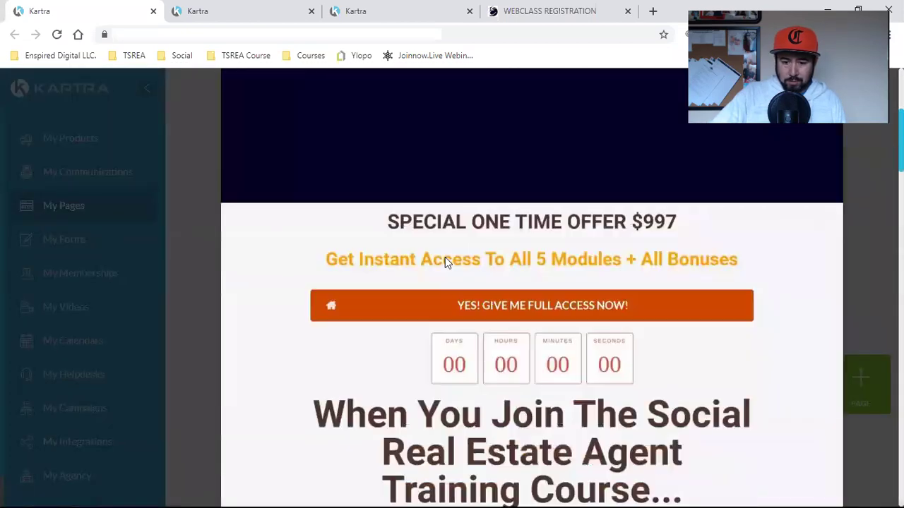
pyautogui.scroll(-15, 445, 257)
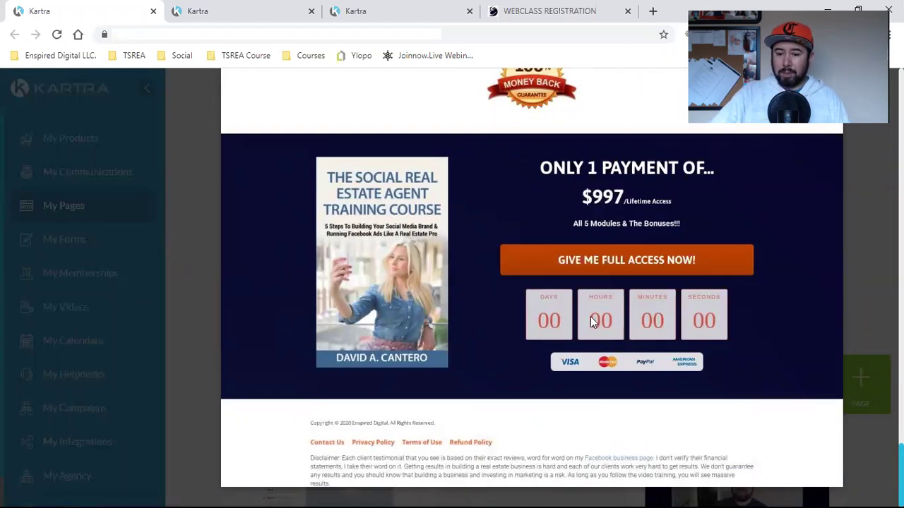
pyautogui.scroll(15, 594, 321)
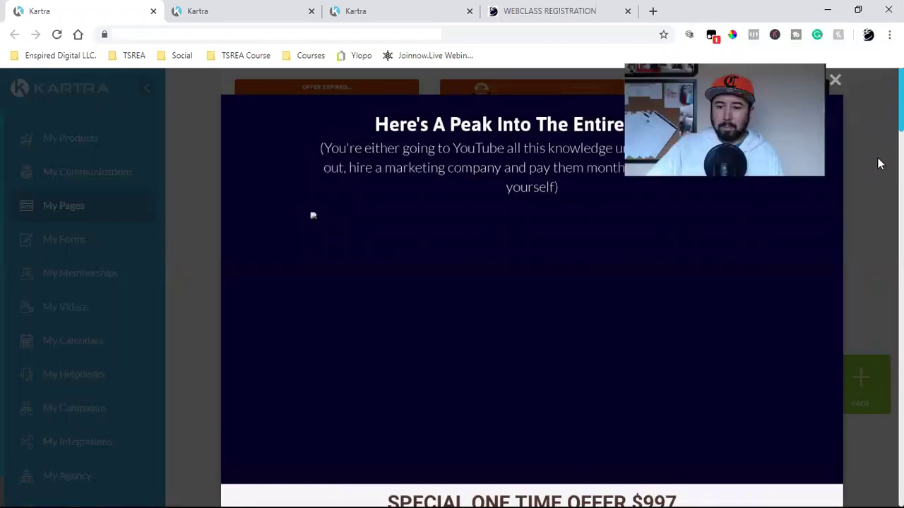
pyautogui.click(834, 80)
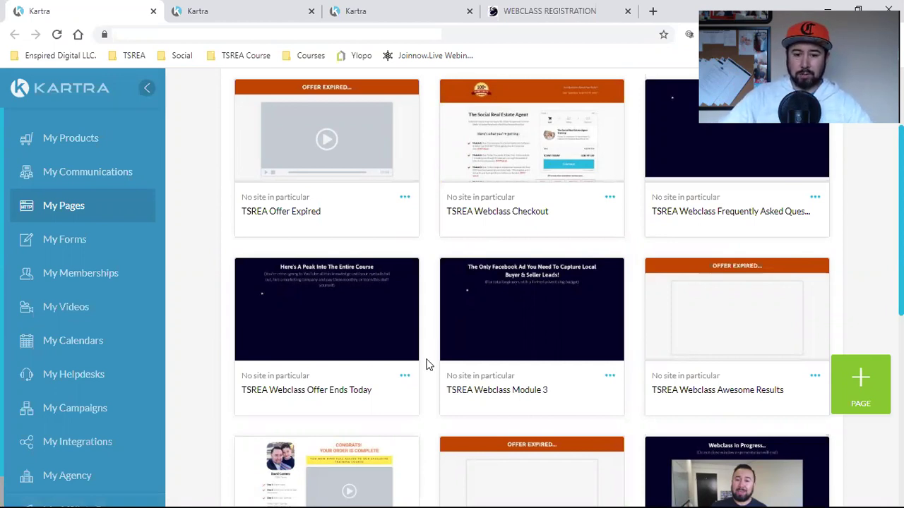
pyautogui.moveTo(292, 283)
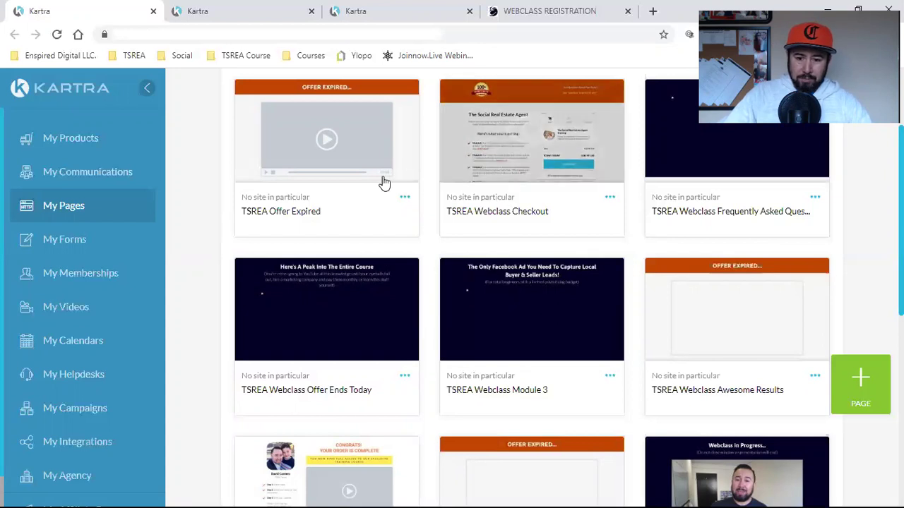
# Step: Check the tags list, and review the sequence's FALSE-branch emails from "What happened?" to "Did you get my last email?"
pyautogui.click(188, 9)
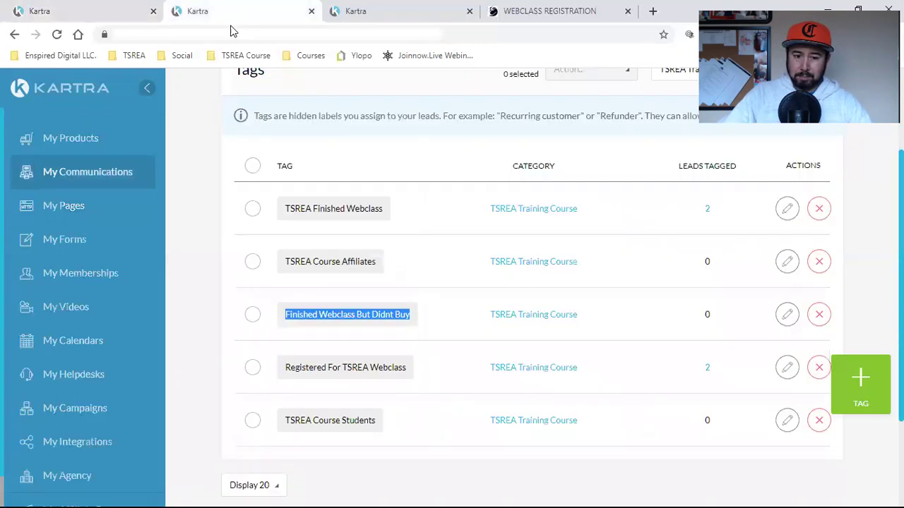
pyautogui.click(339, 9)
pyautogui.scroll(-2, 403, 268)
pyautogui.scroll(1, 406, 274)
pyautogui.scroll(5, 406, 274)
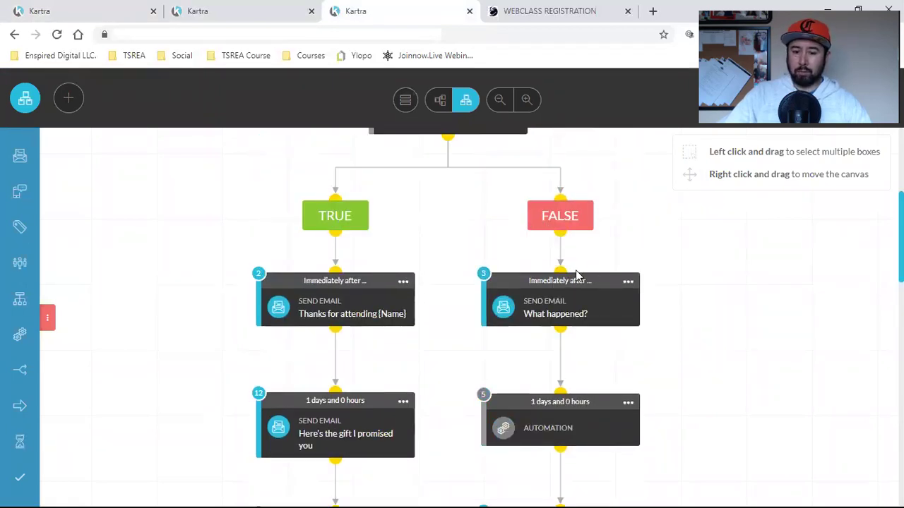
pyautogui.scroll(2, 576, 274)
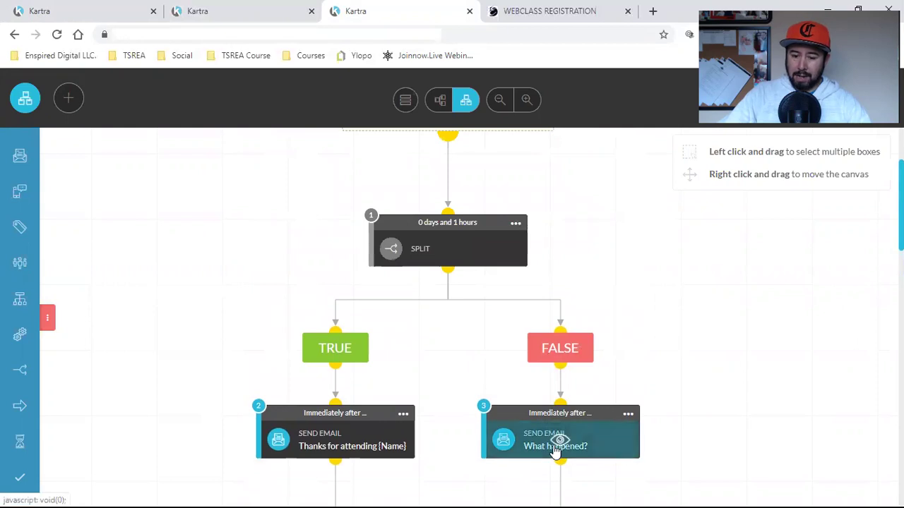
pyautogui.scroll(-4, 557, 448)
pyautogui.scroll(-2, 616, 341)
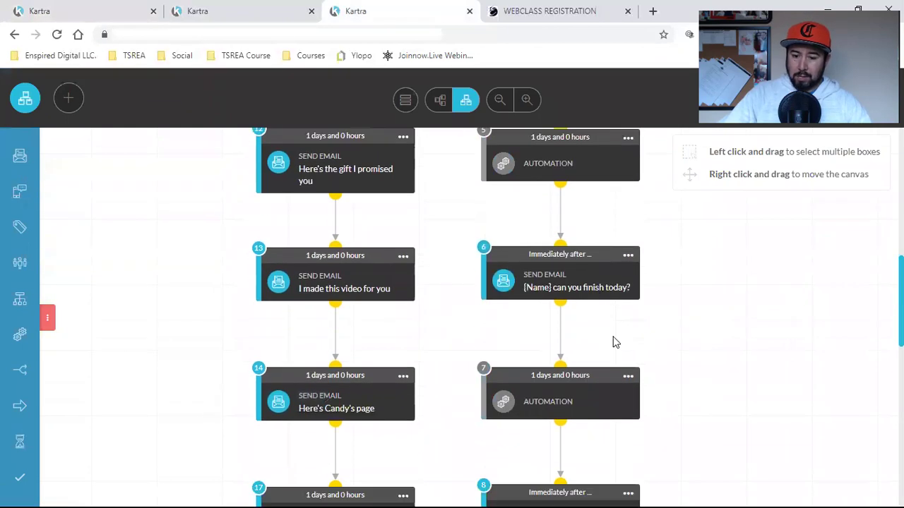
pyautogui.scroll(-2, 594, 295)
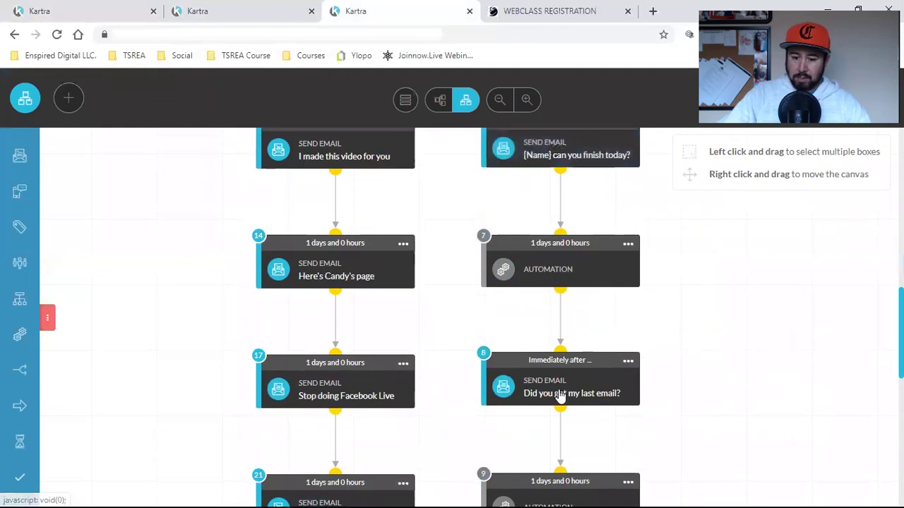
pyautogui.scroll(10, 555, 403)
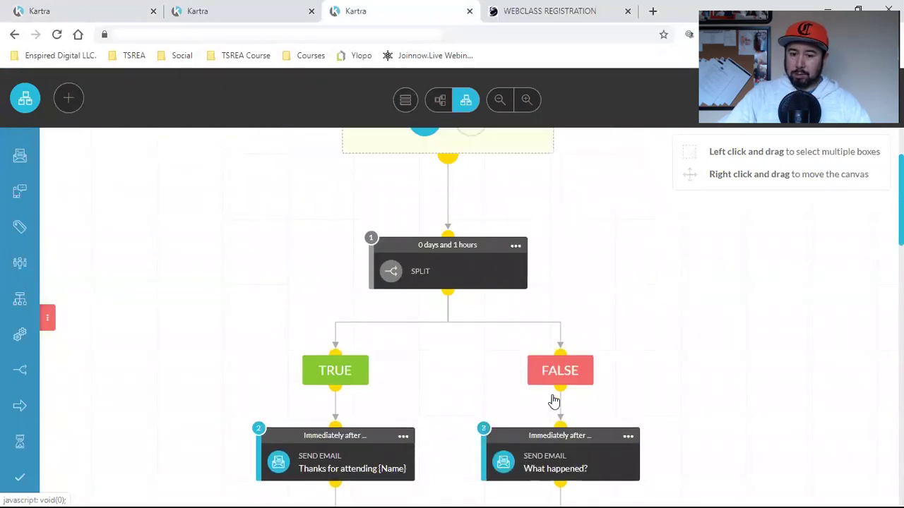
# Step: Revisit the webclass registration form, and return to the "What happened?" email under the split's FALSE branch
pyautogui.click(511, 11)
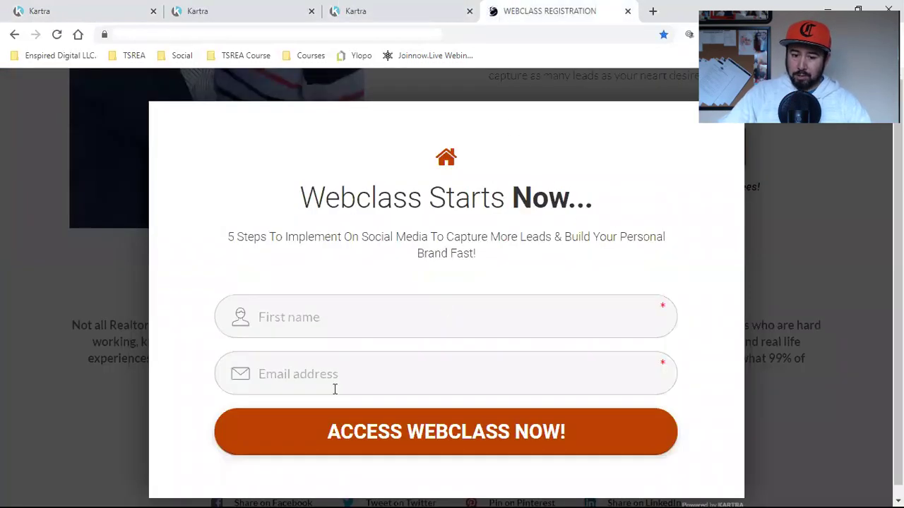
pyautogui.click(382, 8)
pyautogui.scroll(-4, 671, 323)
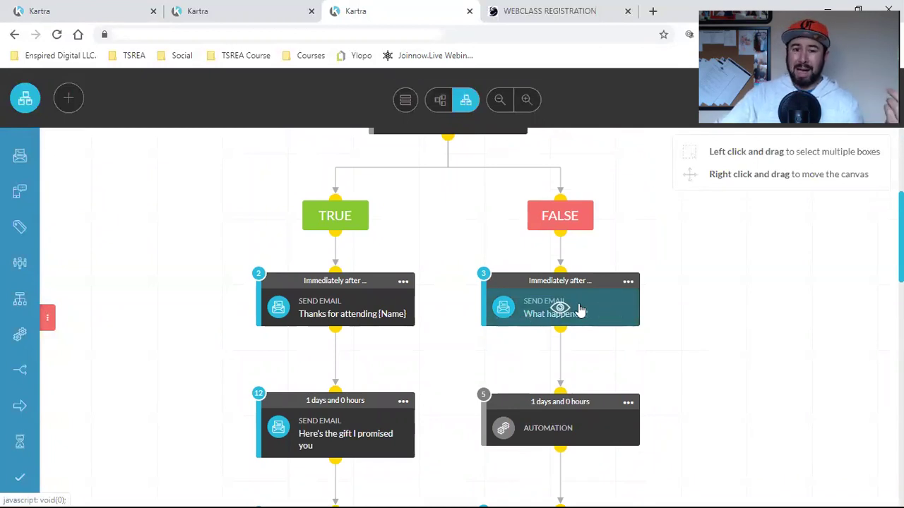
# Step: Revisit the tags list, and look through the course pages with attention to TSREA Webclass In Progress
pyautogui.click(266, 5)
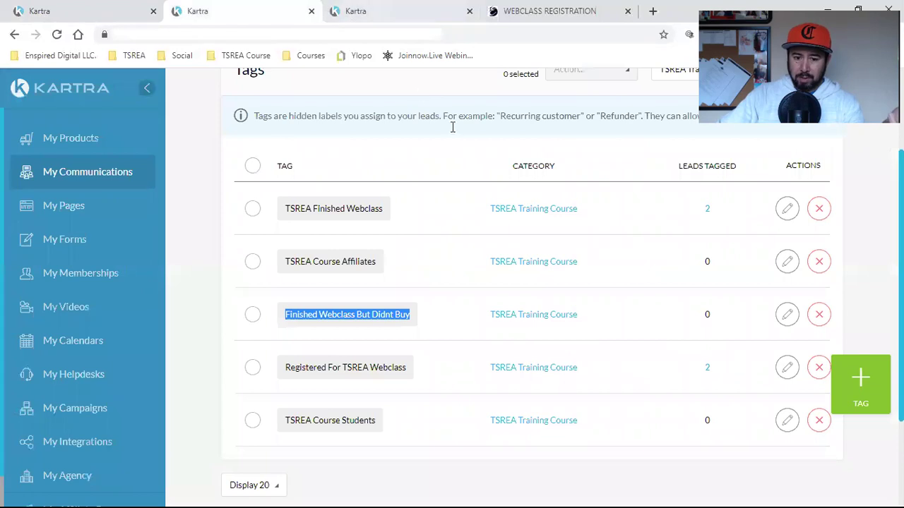
pyautogui.click(134, 6)
pyautogui.scroll(-5, 528, 353)
pyautogui.scroll(1, 529, 353)
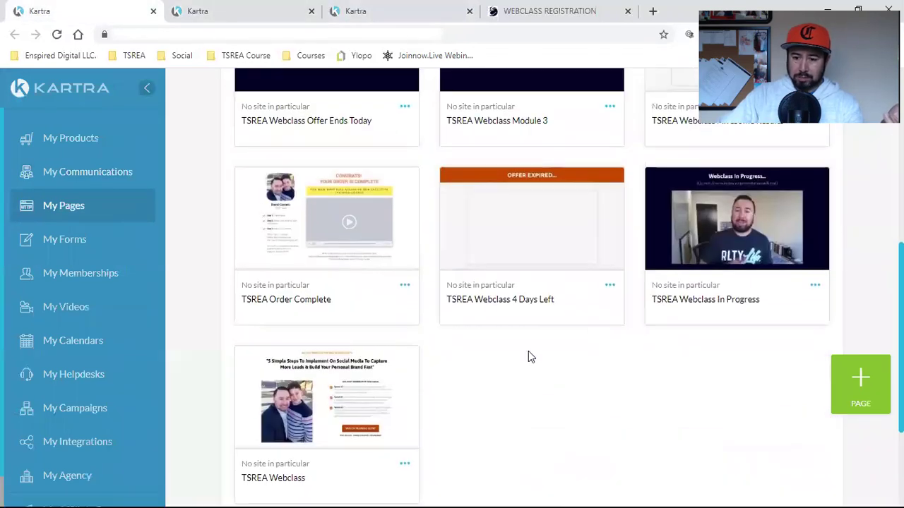
pyautogui.tripleClick(717, 304)
pyautogui.click(684, 390)
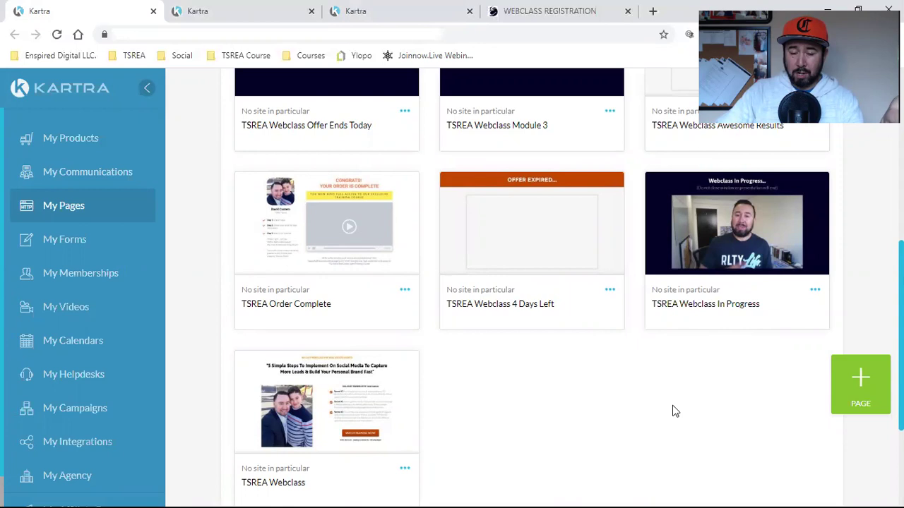
pyautogui.scroll(1, 674, 411)
pyautogui.scroll(5, 675, 410)
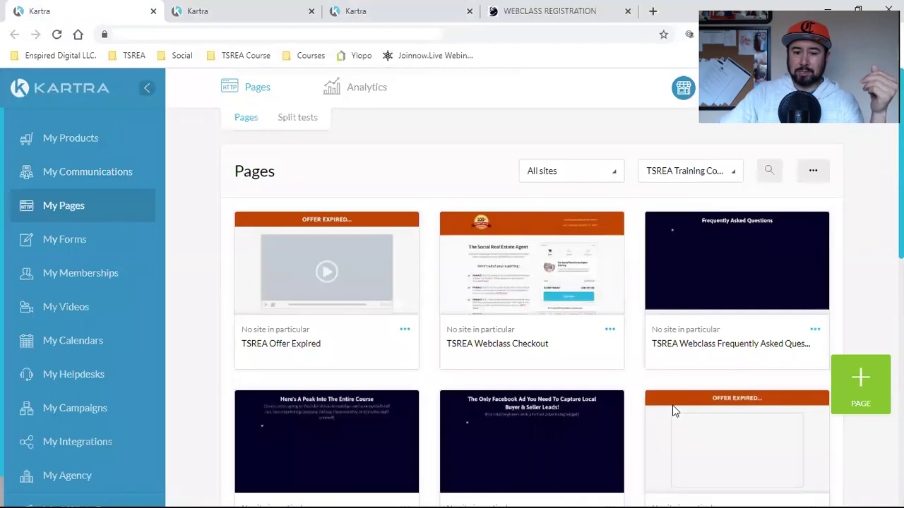
# Step: Show the available options for the "Thanks for attending {Name}" email in the sequence, and return to the pages list
pyautogui.click(403, 8)
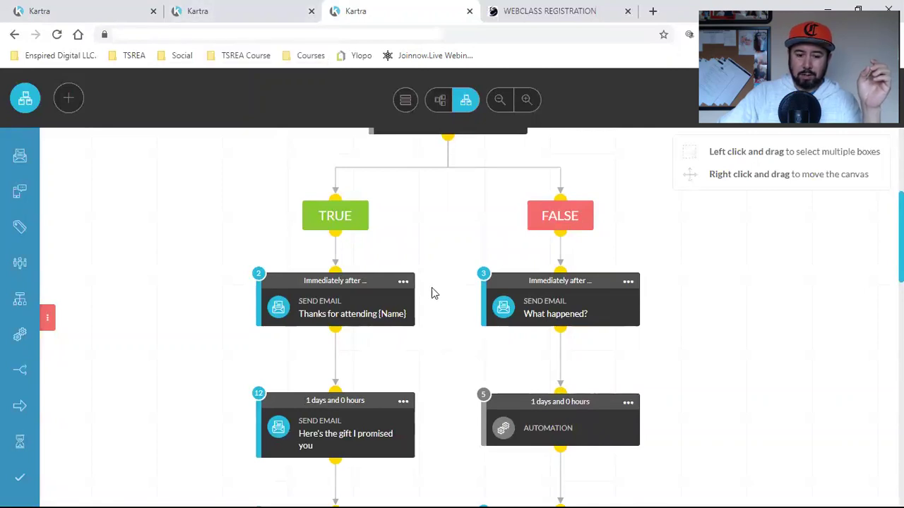
pyautogui.click(403, 282)
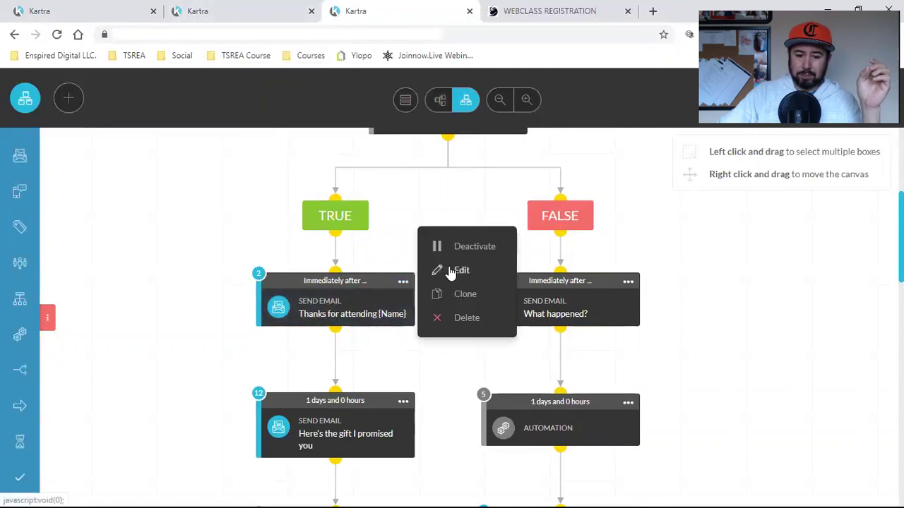
pyautogui.click(95, 11)
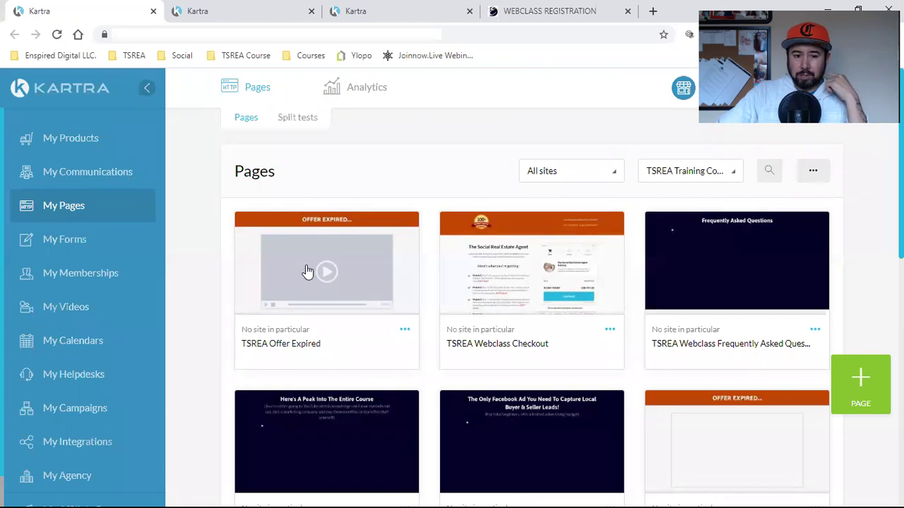
pyautogui.moveTo(307, 264)
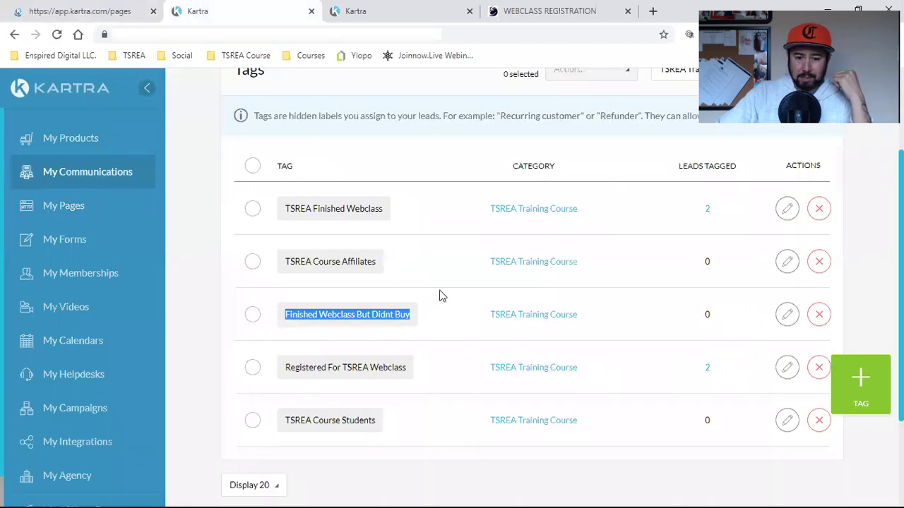
# Step: Examine the Finished Webclass But Didnt Buy, Registered For TSREA Webclass and TSREA Course Students tags in the tags list
pyautogui.click(439, 296)
pyautogui.scroll(3, 396, 262)
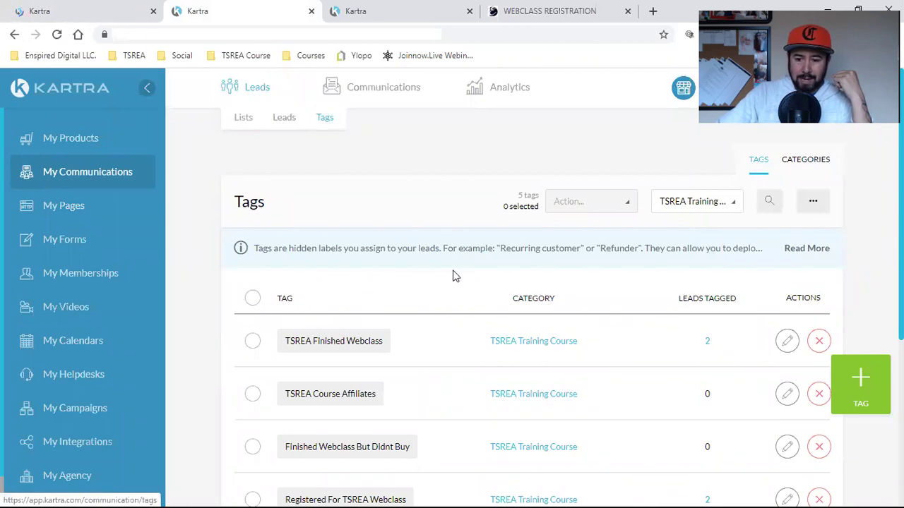
pyautogui.scroll(-2, 455, 276)
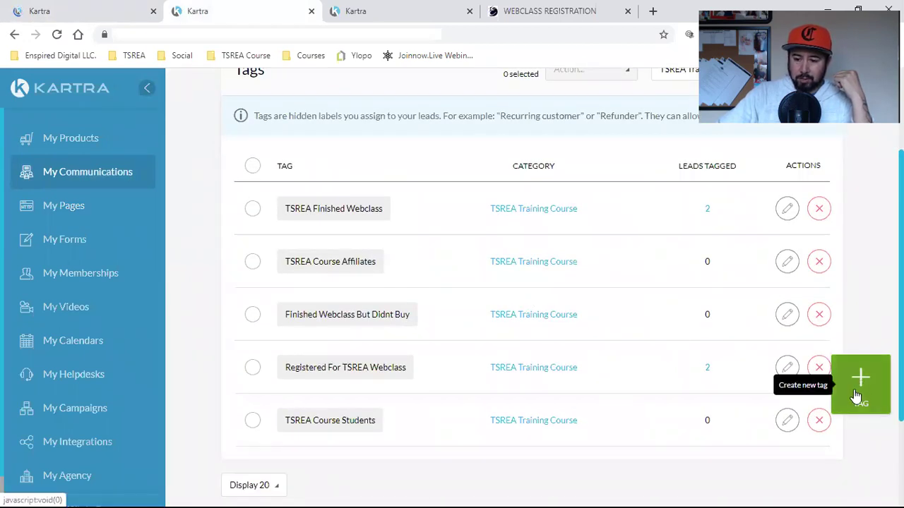
pyautogui.tripleClick(346, 315)
pyautogui.scroll(-2, 346, 320)
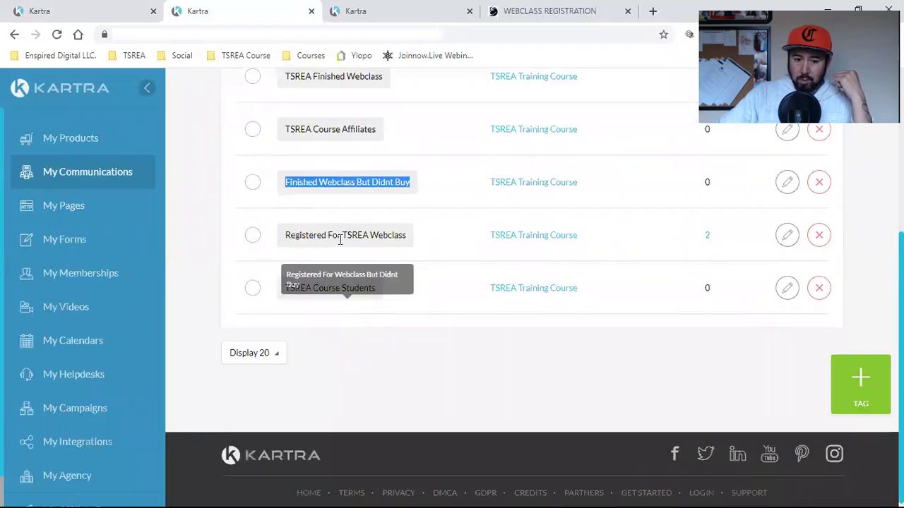
pyautogui.tripleClick(332, 236)
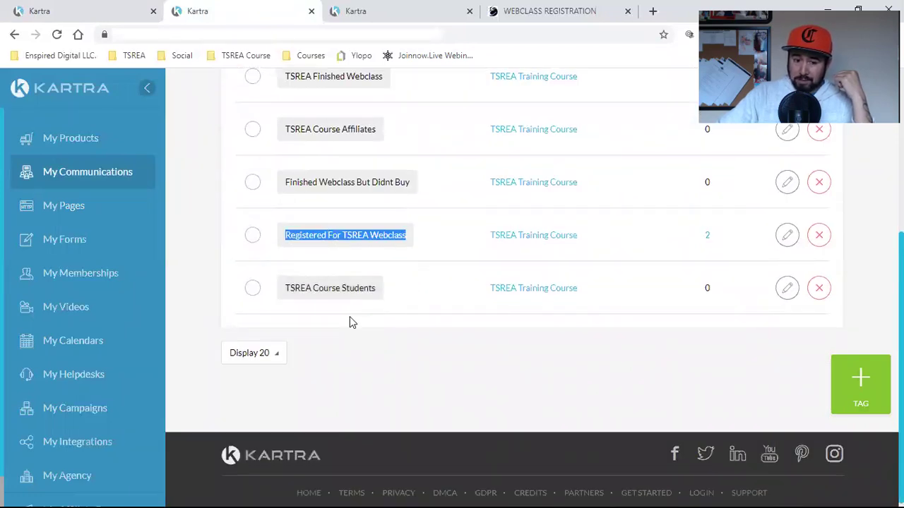
pyautogui.tripleClick(336, 289)
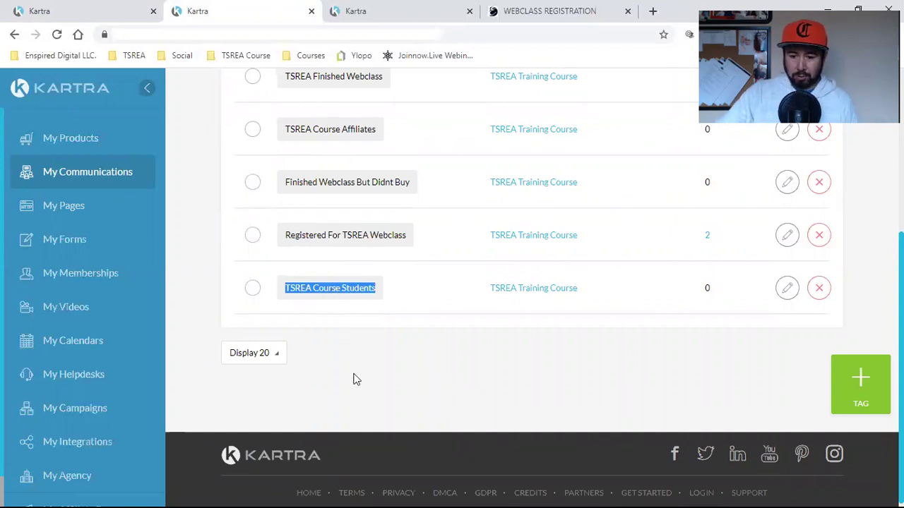
pyautogui.tripleClick(347, 234)
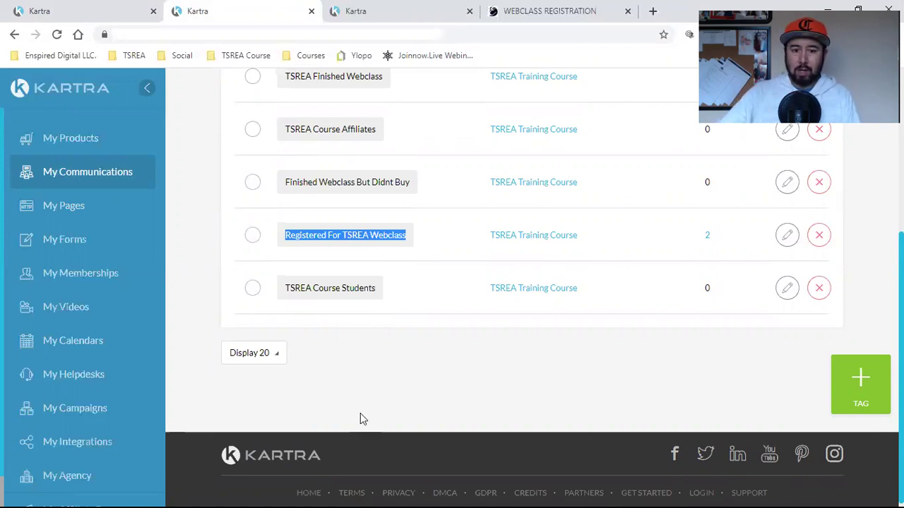
# Step: Revisit the registration form, tags and pages, and return to the sequence's split, dismissing the open email options
pyautogui.click(528, 8)
pyautogui.click(237, 9)
pyautogui.click(118, 8)
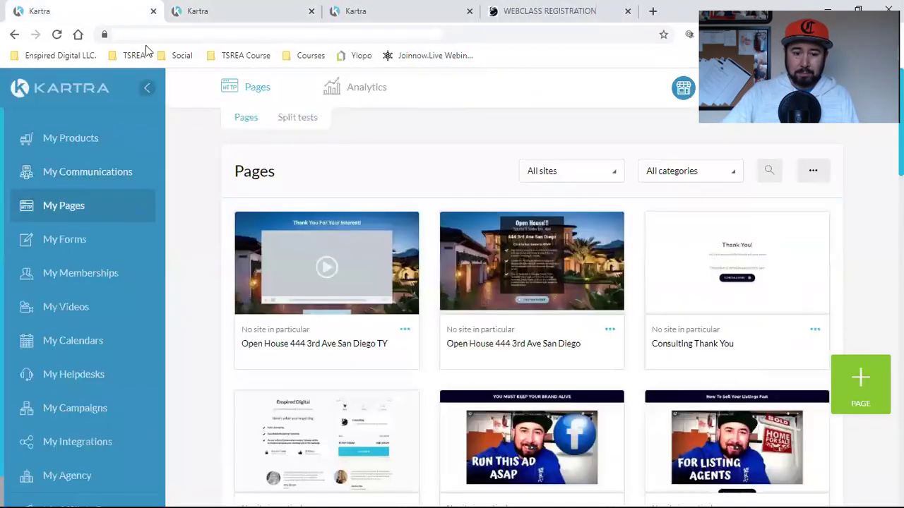
pyautogui.click(363, 8)
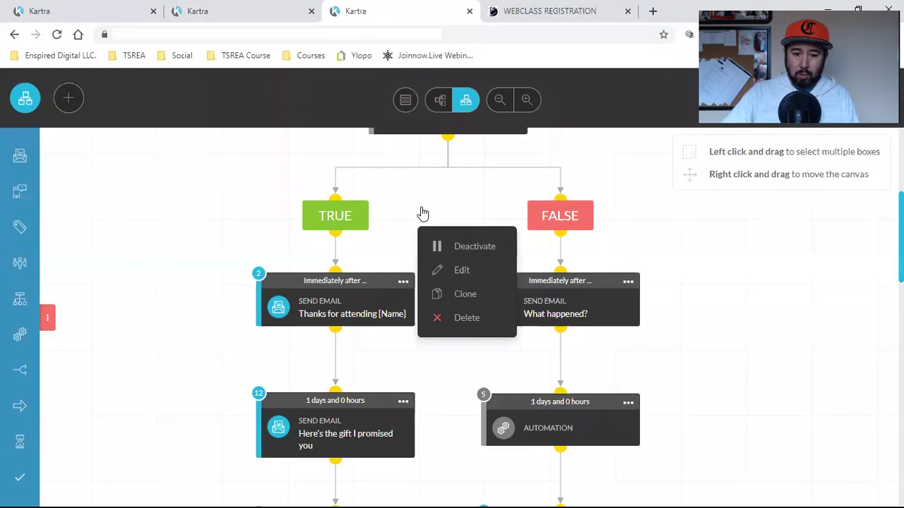
pyautogui.click(752, 308)
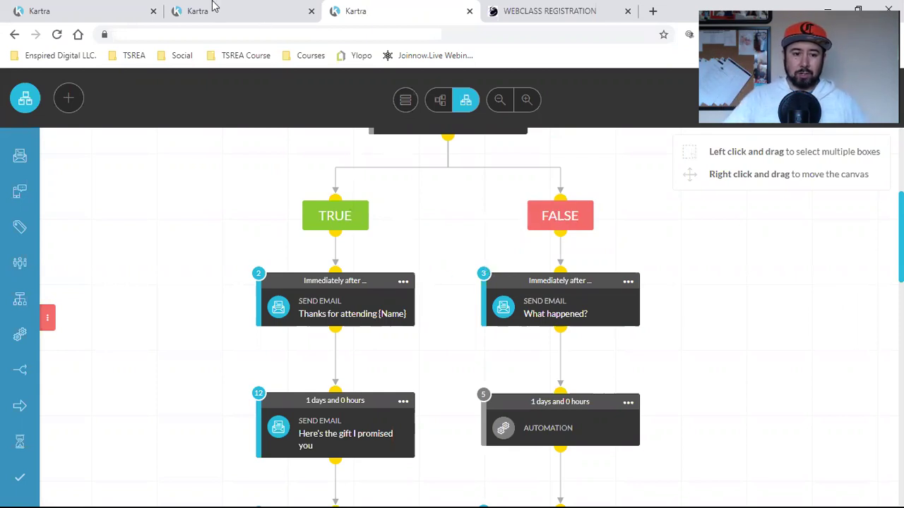
# Step: Filter the pages list to the TSREA Training Course category and open the TSREA Webclass Frequently Asked Questions page for editing
pyautogui.click(125, 8)
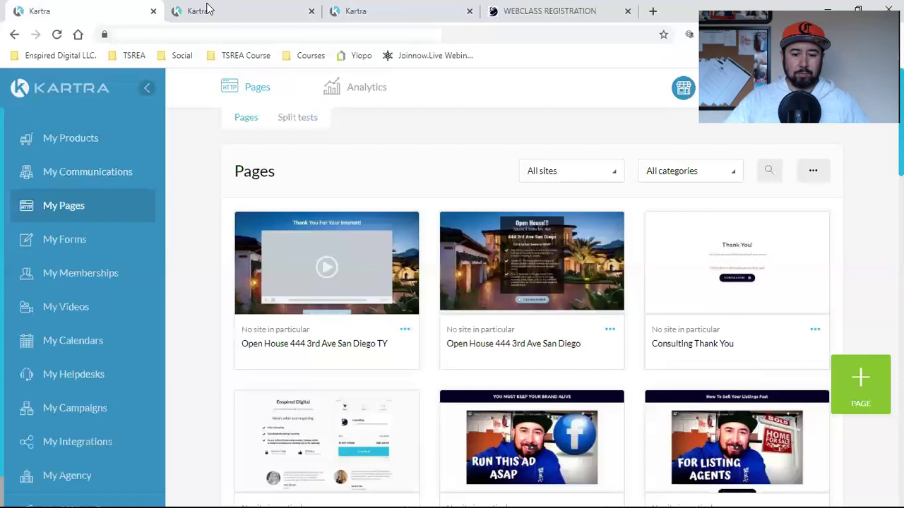
pyautogui.click(691, 171)
pyautogui.click(692, 319)
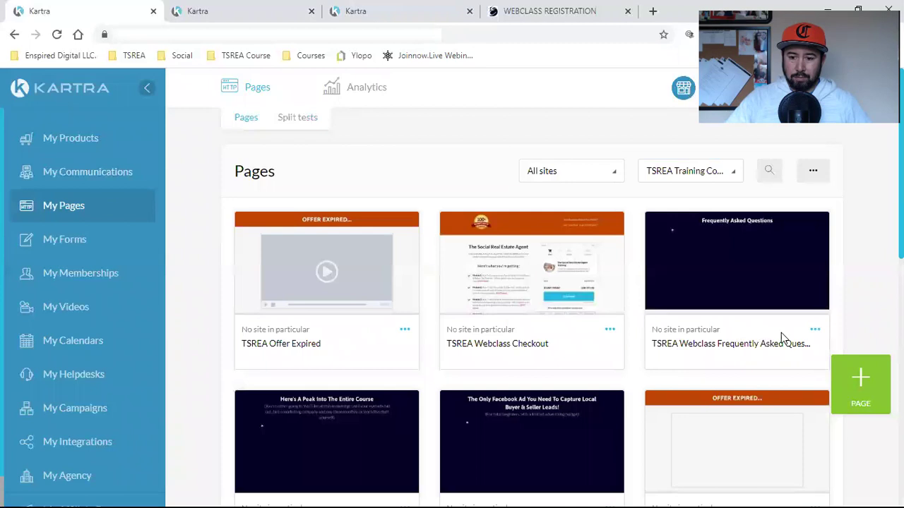
pyautogui.click(815, 332)
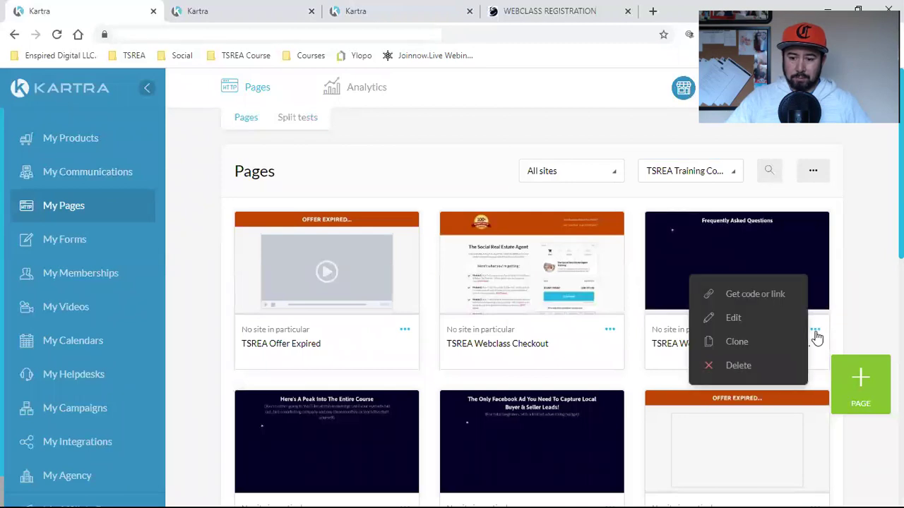
pyautogui.click(746, 317)
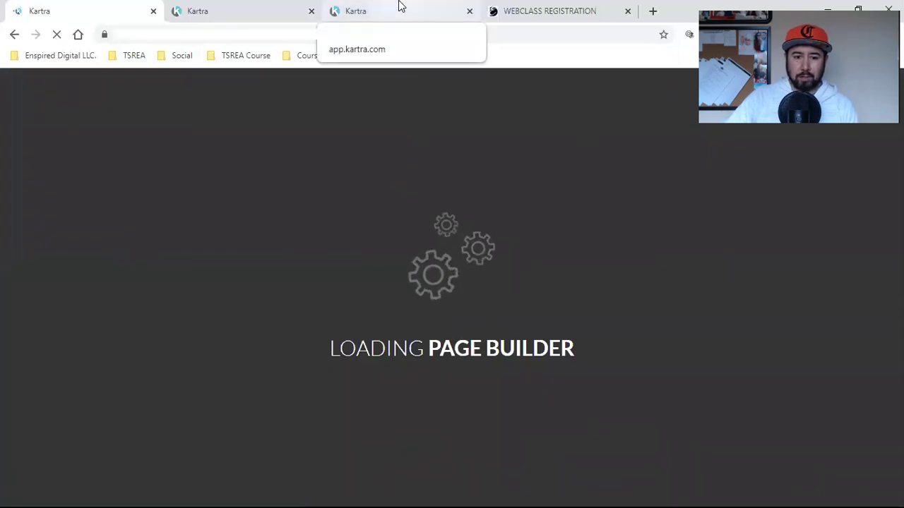
# Step: Look through the follow-up emails in the TRUE and FALSE branches of the sequence, returning to "I made this video for you"
pyautogui.click(399, 8)
pyautogui.scroll(-2, 383, 246)
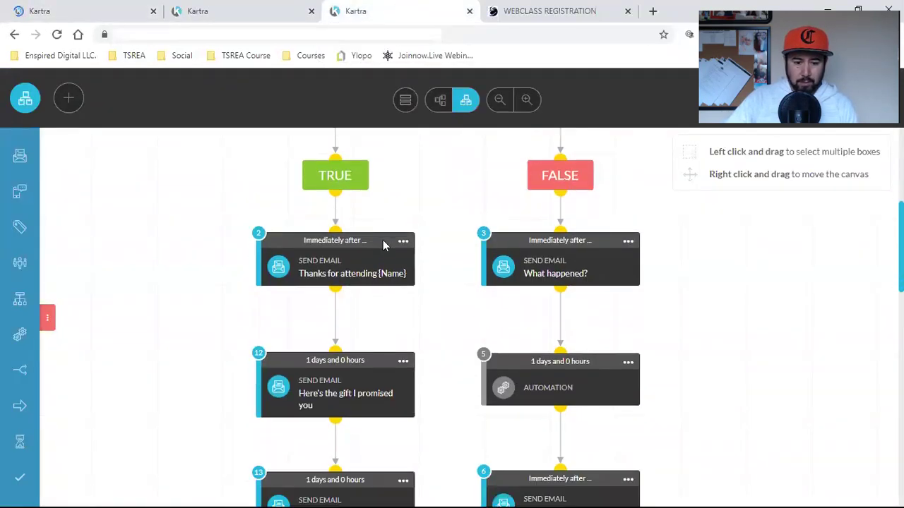
pyautogui.scroll(-2, 351, 289)
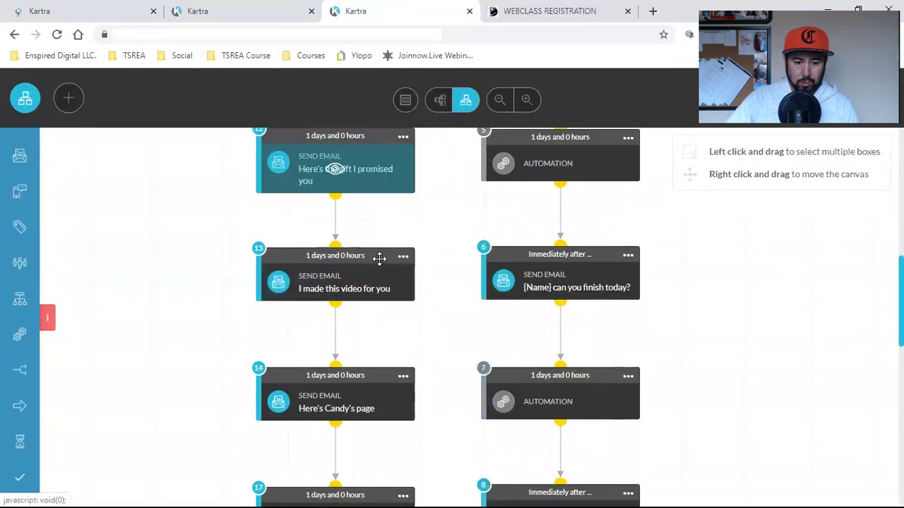
pyautogui.scroll(-2, 343, 283)
pyautogui.scroll(-2, 358, 279)
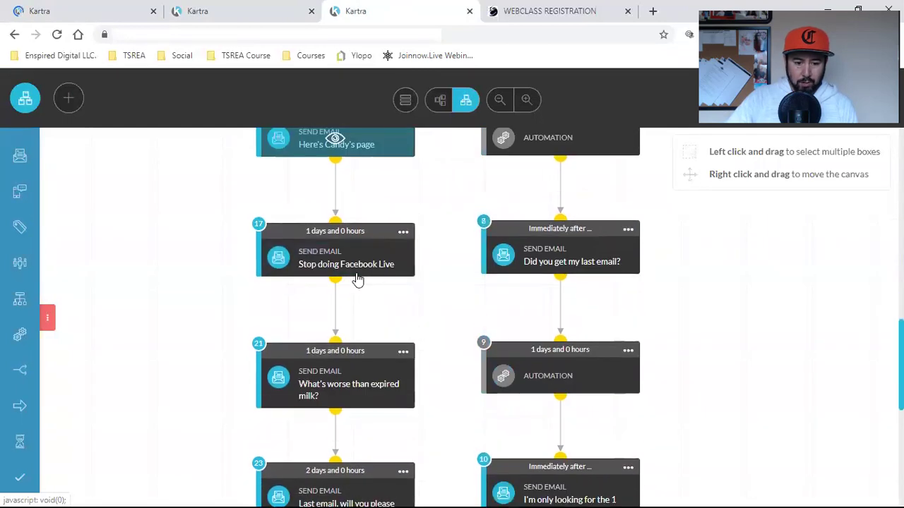
pyautogui.scroll(-2, 357, 279)
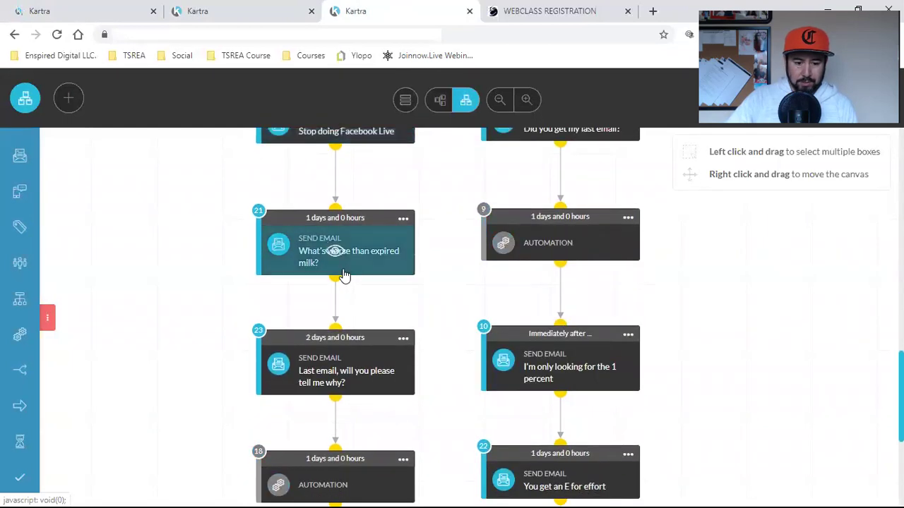
pyautogui.scroll(4, 452, 280)
pyautogui.scroll(2, 452, 281)
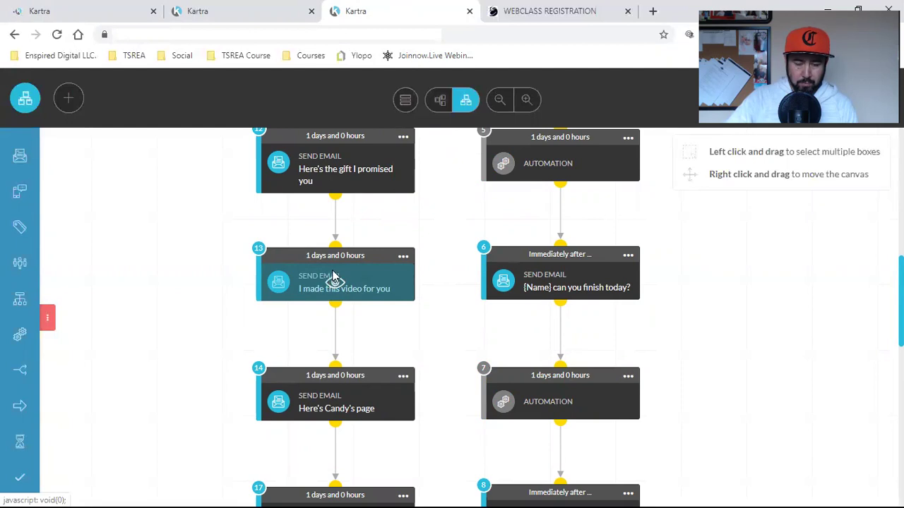
# Step: Examine the settings summary of the "I made this video for you" email alongside the Frequently Asked Questions page, and close the summary
pyautogui.click(333, 281)
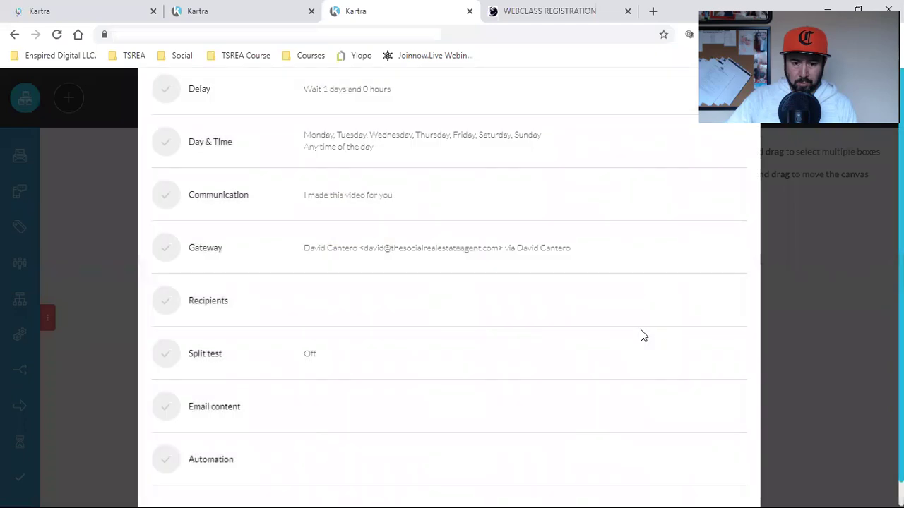
pyautogui.scroll(-1, 641, 330)
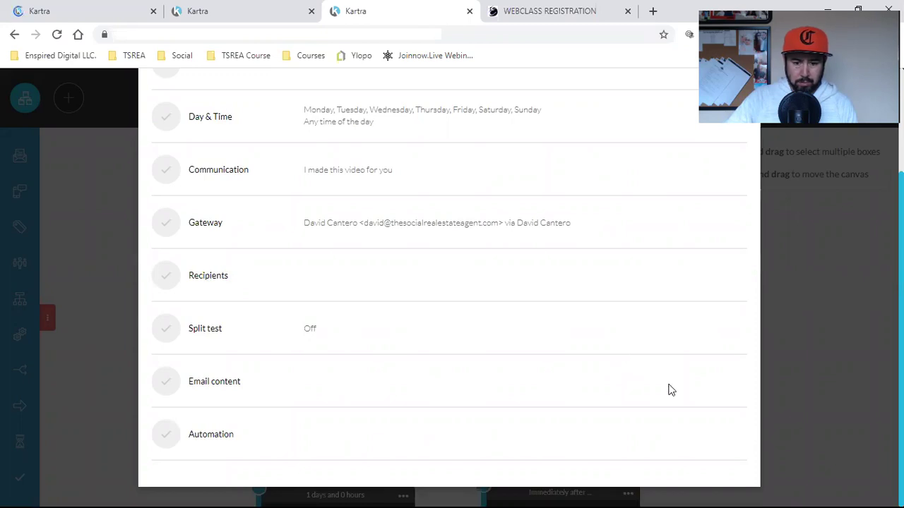
pyautogui.click(56, 9)
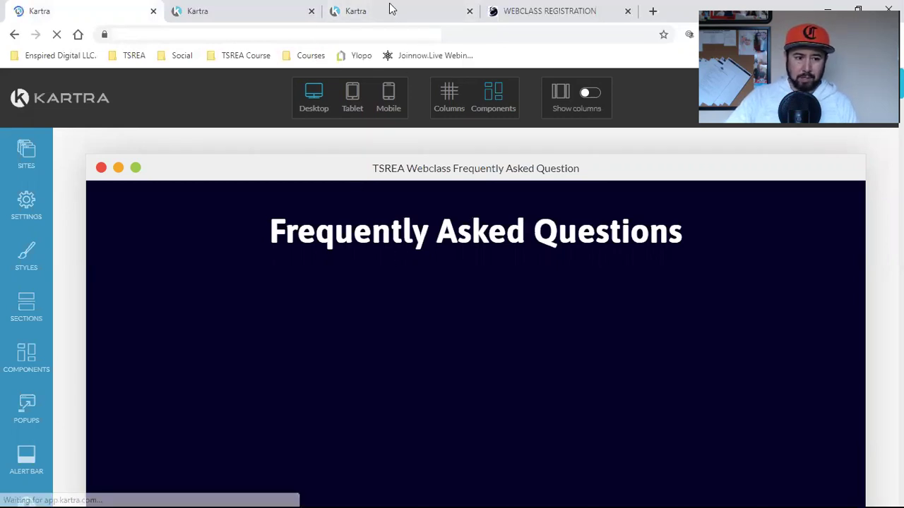
pyautogui.click(436, 7)
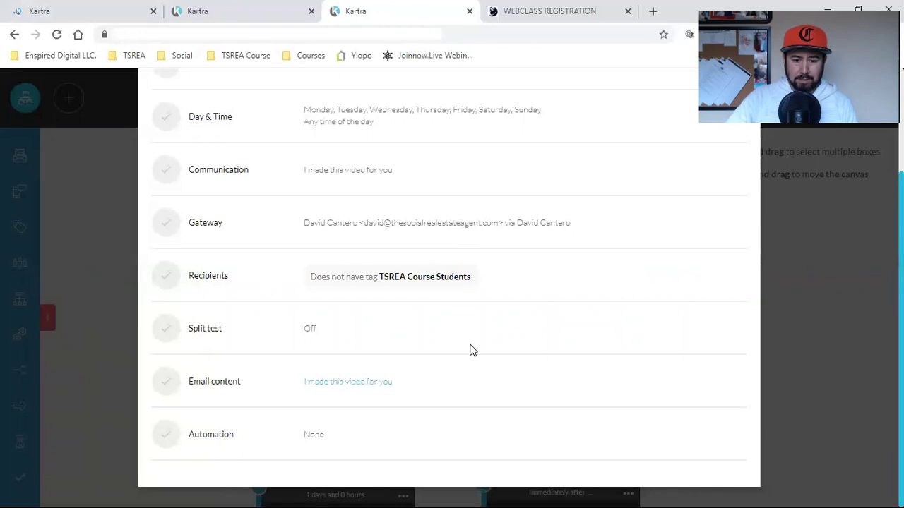
pyautogui.click(27, 7)
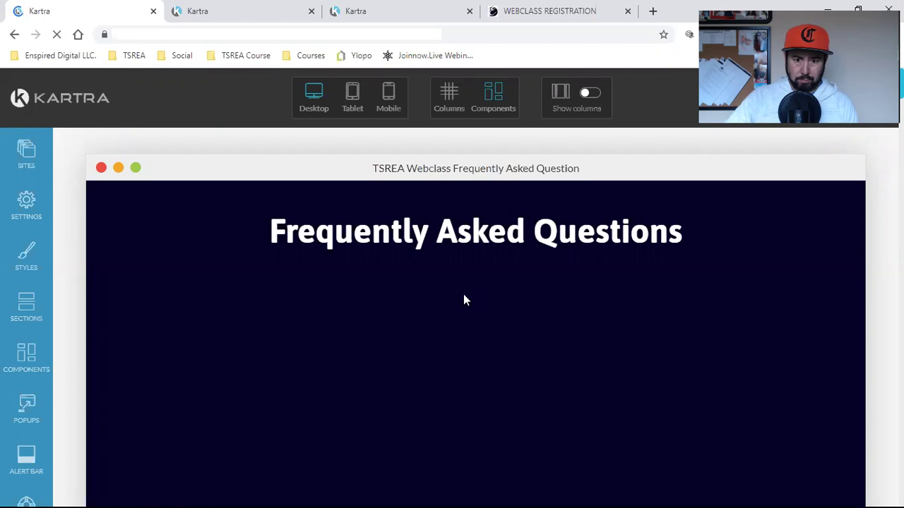
pyautogui.click(361, 5)
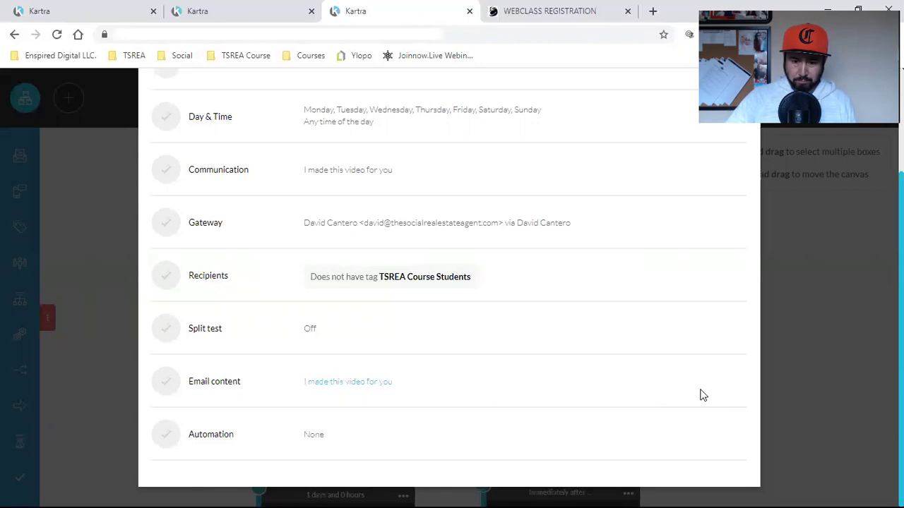
pyautogui.scroll(3, 703, 395)
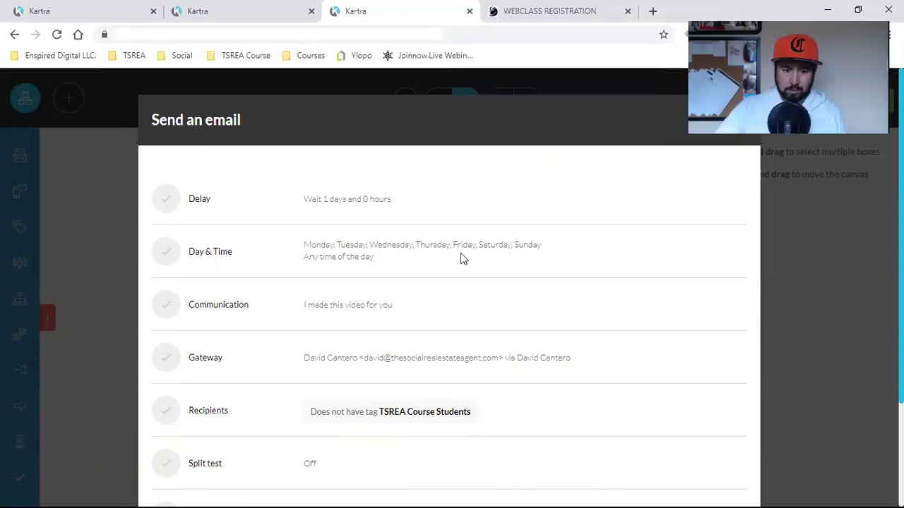
pyautogui.press('Escape')
# Step: Open the "I made this video for you" email for editing and read its content down to the countdown timer
pyautogui.moveTo(403, 256)
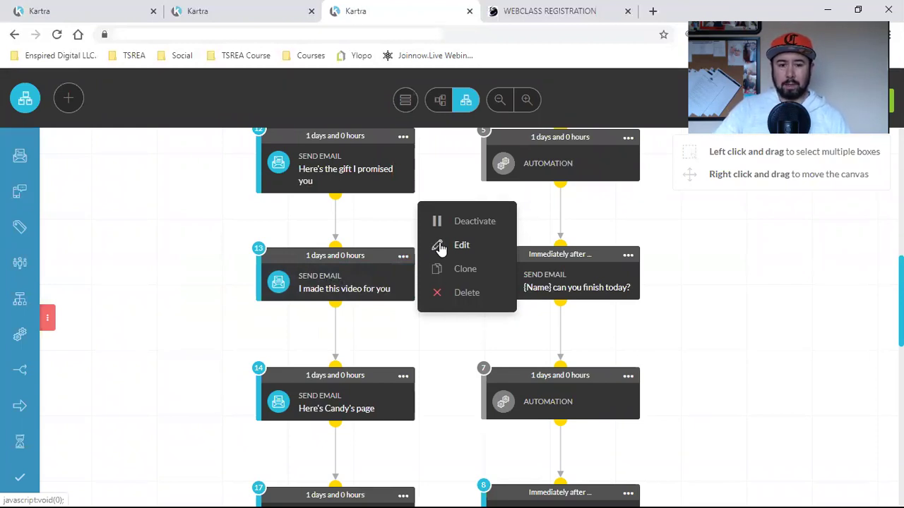
pyautogui.click(469, 247)
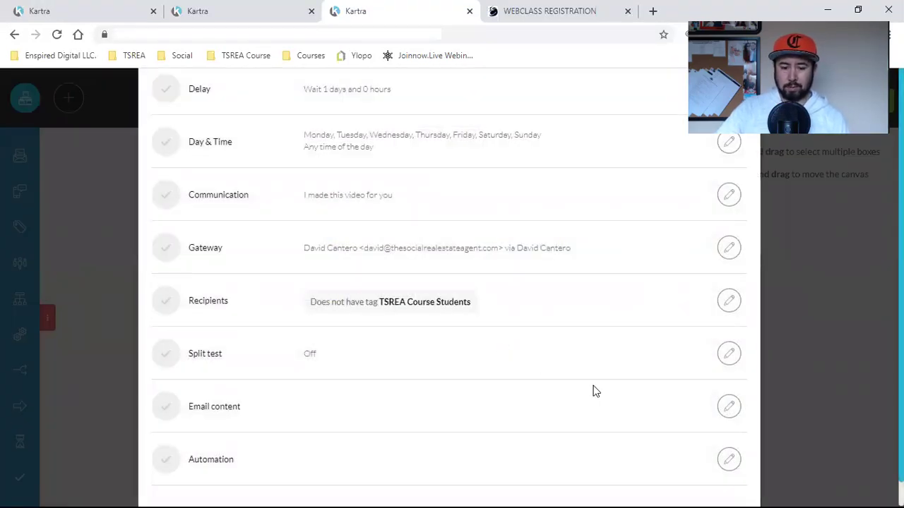
pyautogui.scroll(2, 505, 276)
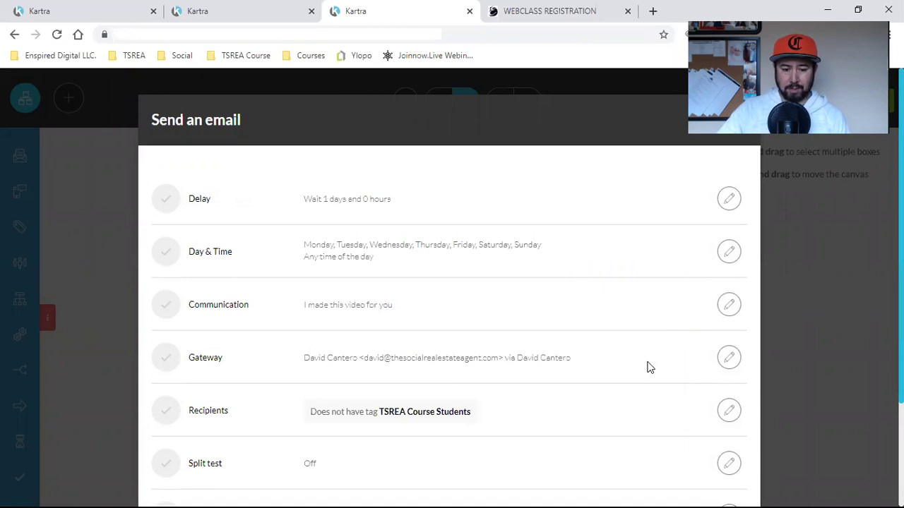
pyautogui.scroll(-2, 650, 367)
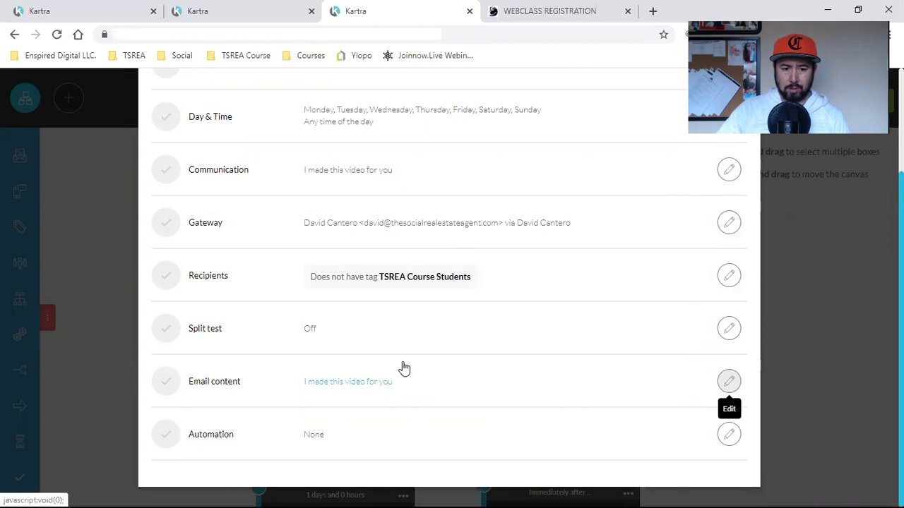
pyautogui.click(403, 368)
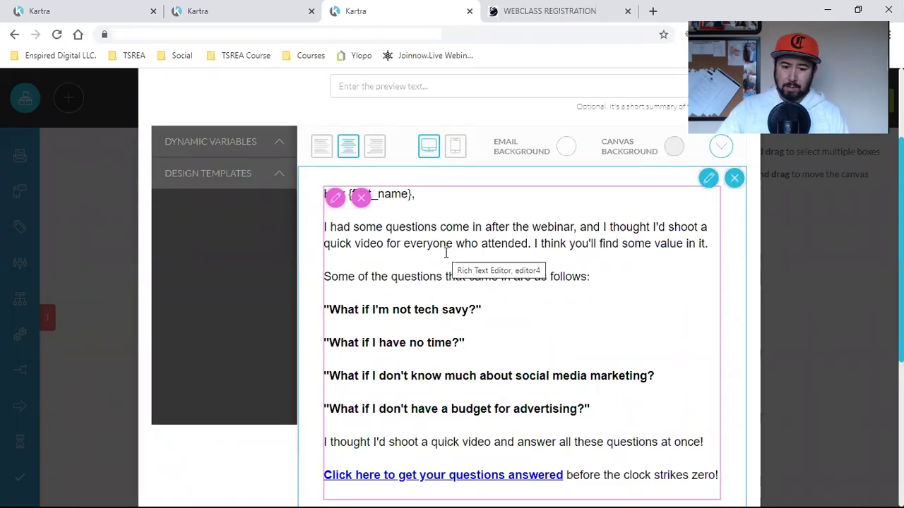
pyautogui.scroll(-2, 447, 283)
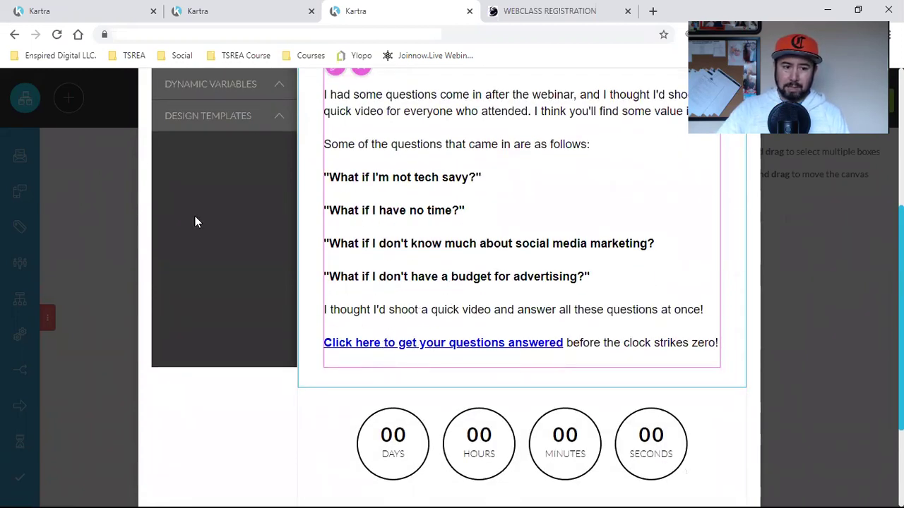
# Step: Examine the timer configuration of the countdown on the Frequently Asked Questions page, compare it with the email's countdown, and close the configuration
pyautogui.click(84, 6)
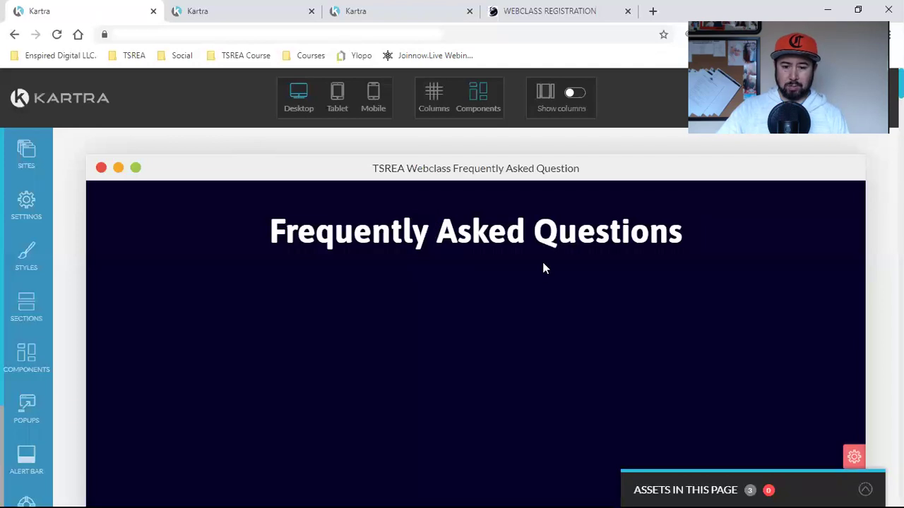
pyautogui.scroll(-10, 543, 270)
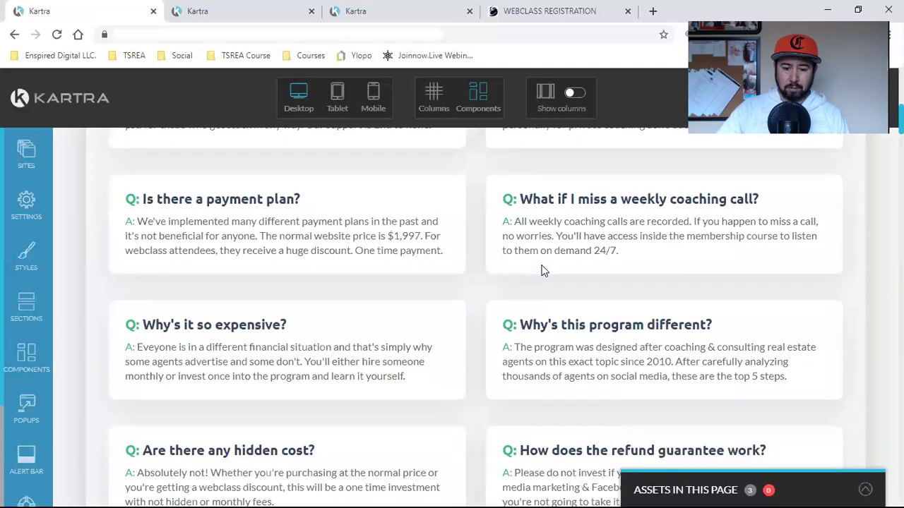
pyautogui.scroll(-10, 543, 266)
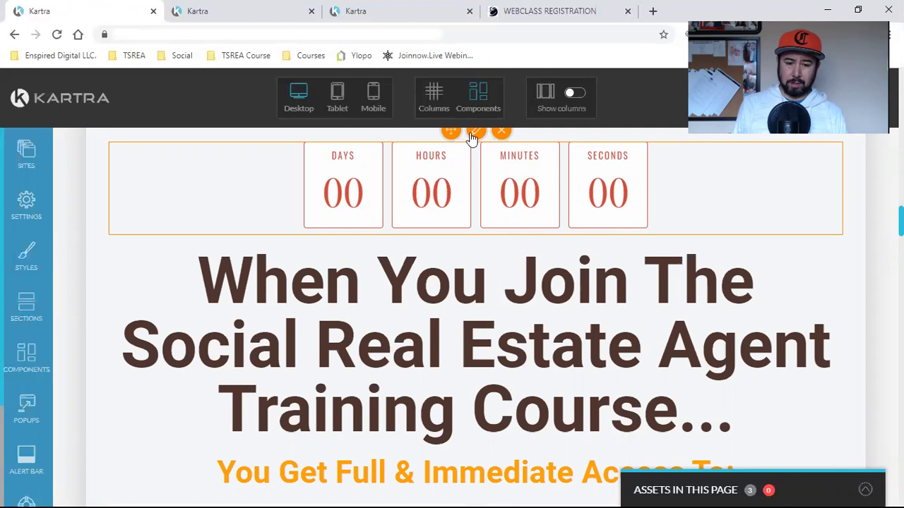
pyautogui.click(475, 132)
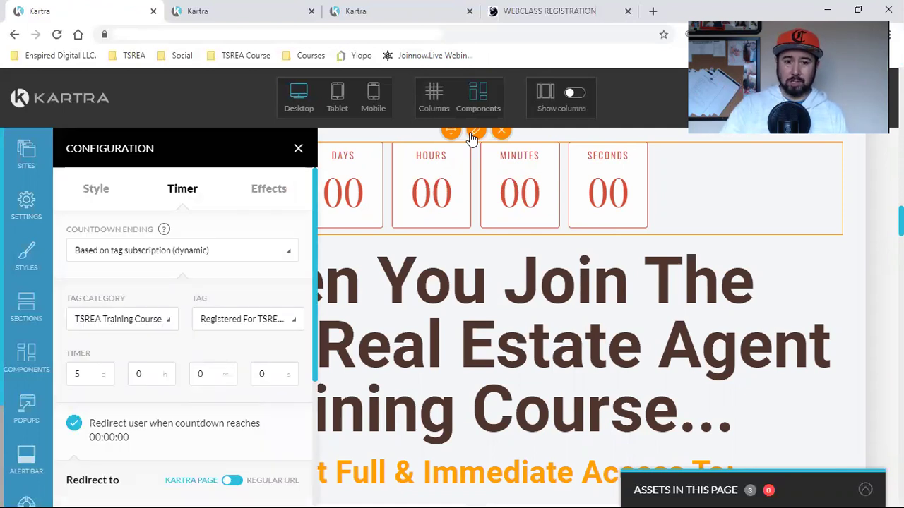
pyautogui.click(341, 7)
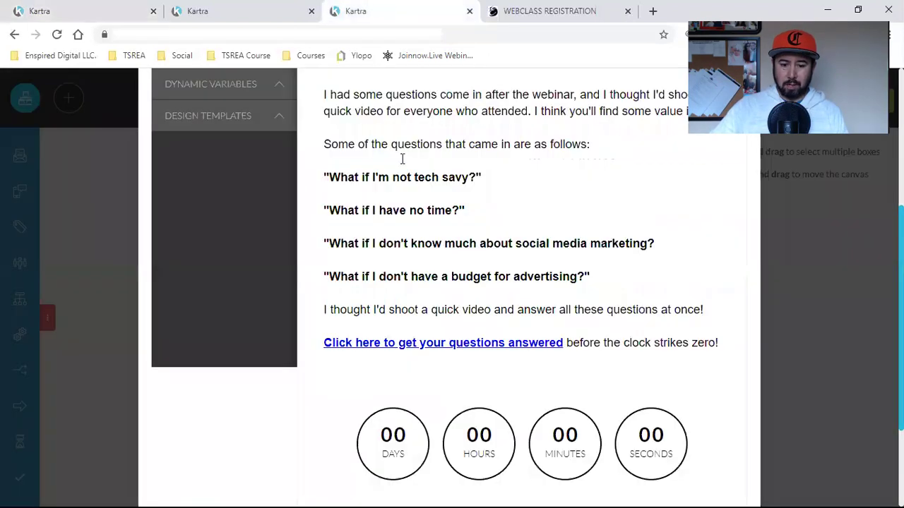
pyautogui.click(79, 9)
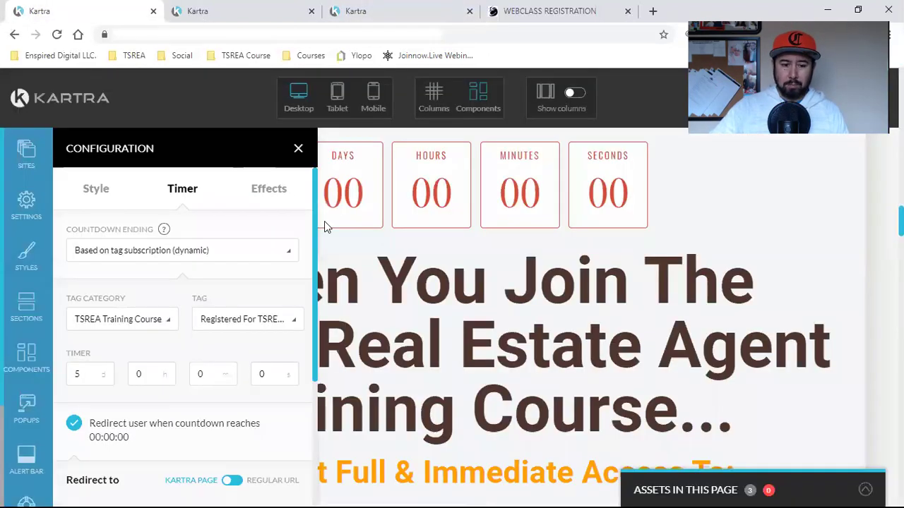
pyautogui.click(298, 148)
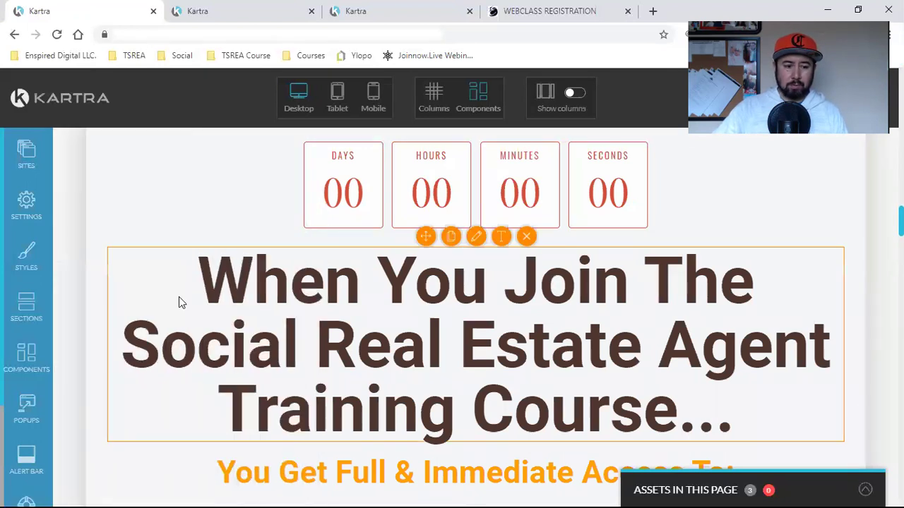
# Step: Browse the Countdowns block templates available as sections for the Frequently Asked Questions page
pyautogui.click(27, 313)
pyautogui.scroll(-2, 220, 334)
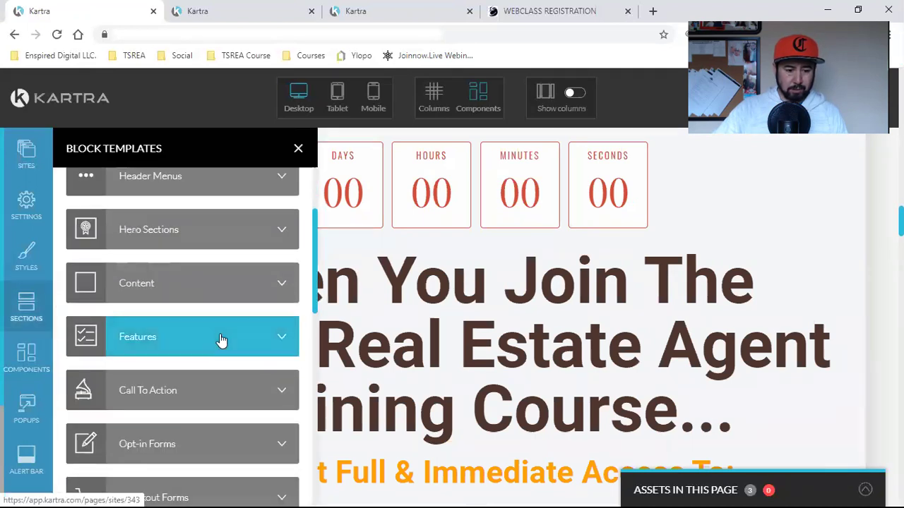
pyautogui.scroll(-2, 221, 339)
pyautogui.scroll(-2, 211, 339)
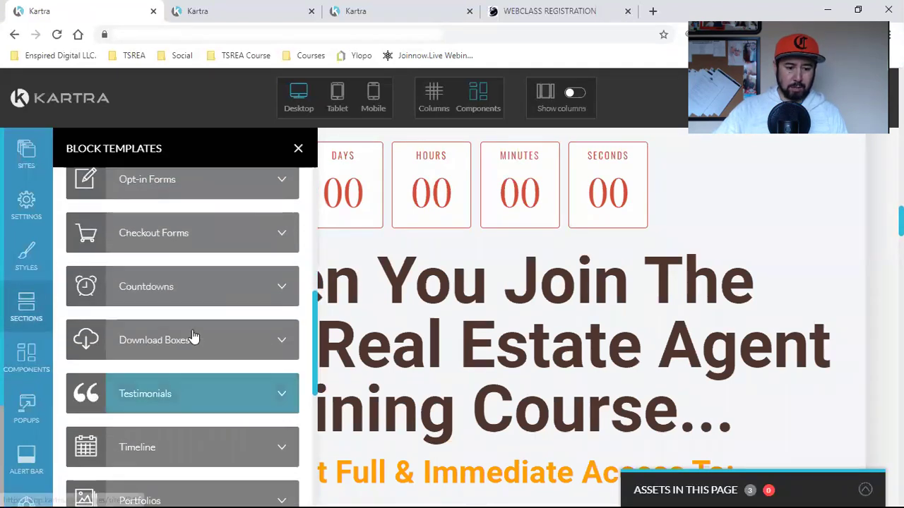
pyautogui.click(170, 297)
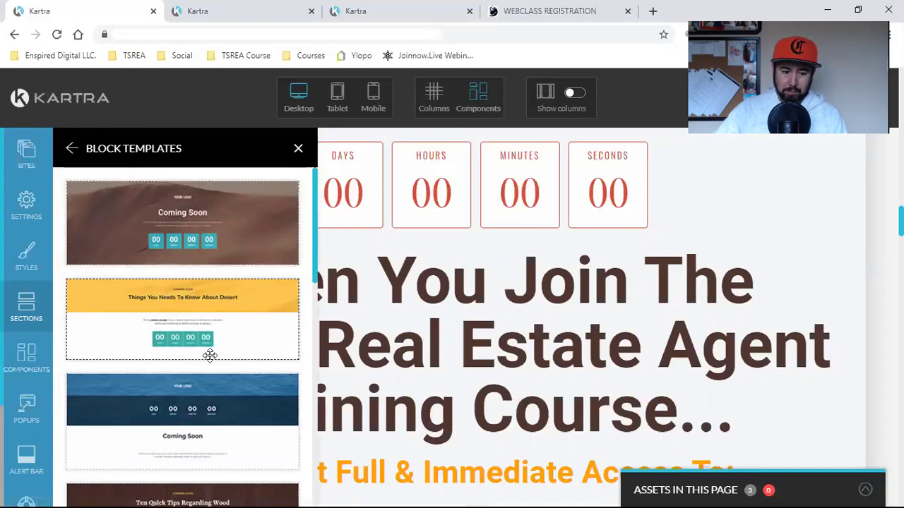
pyautogui.scroll(-8, 177, 322)
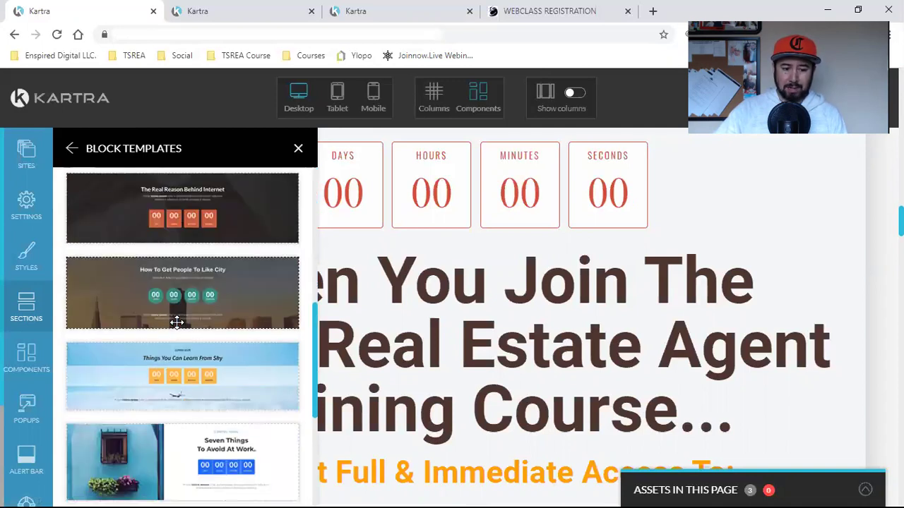
pyautogui.scroll(-2, 176, 322)
pyautogui.scroll(-3, 177, 322)
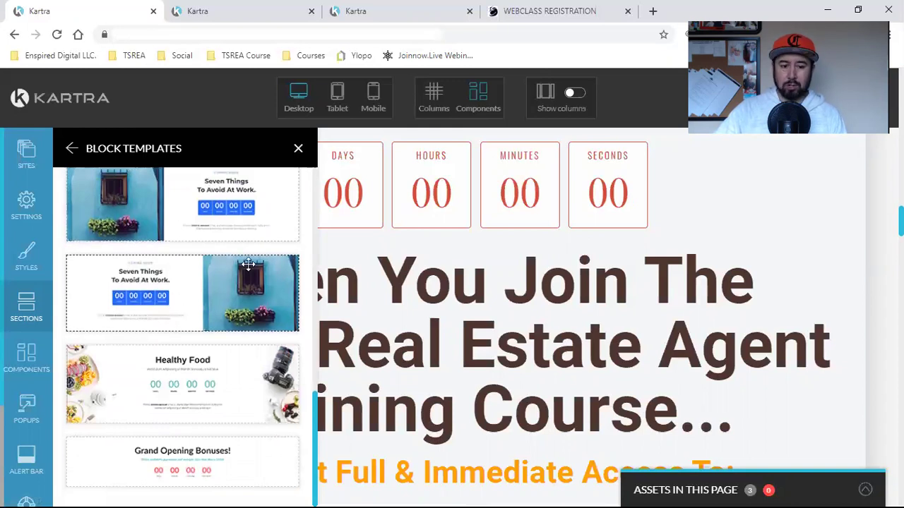
pyautogui.scroll(-2, 232, 321)
pyautogui.scroll(-5, 218, 370)
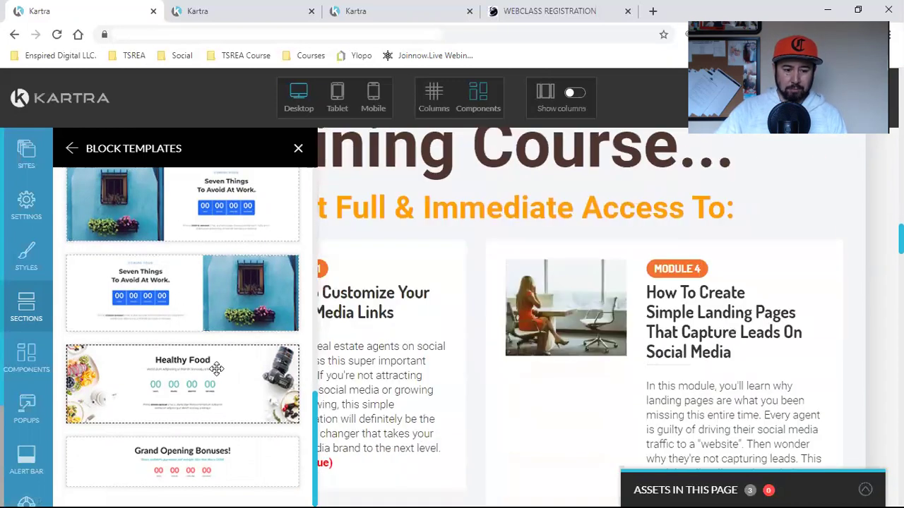
# Step: Browse the Countdowns templates available as components for the page
pyautogui.scroll(3, 215, 365)
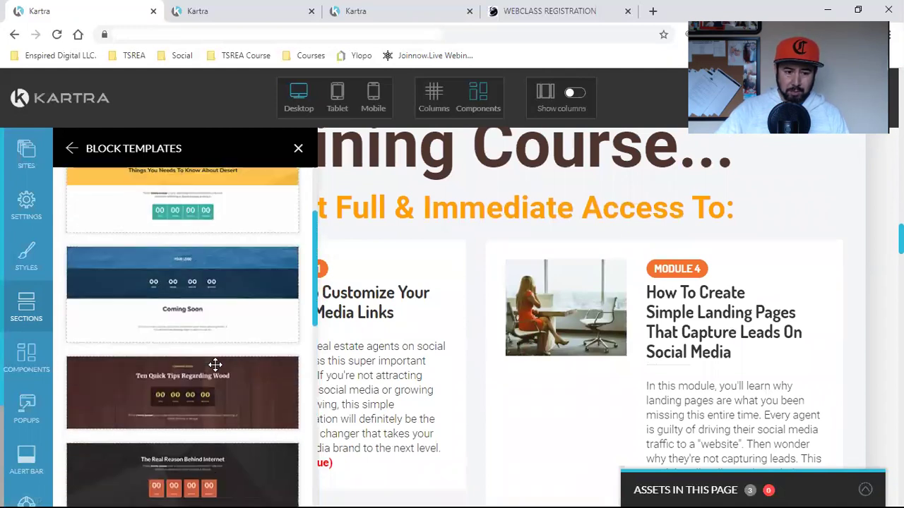
pyautogui.click(25, 355)
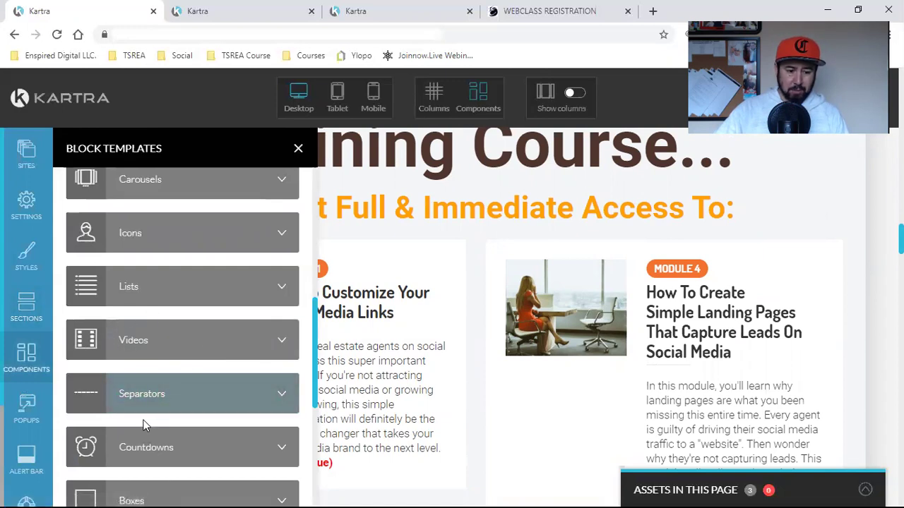
pyautogui.scroll(-3, 141, 441)
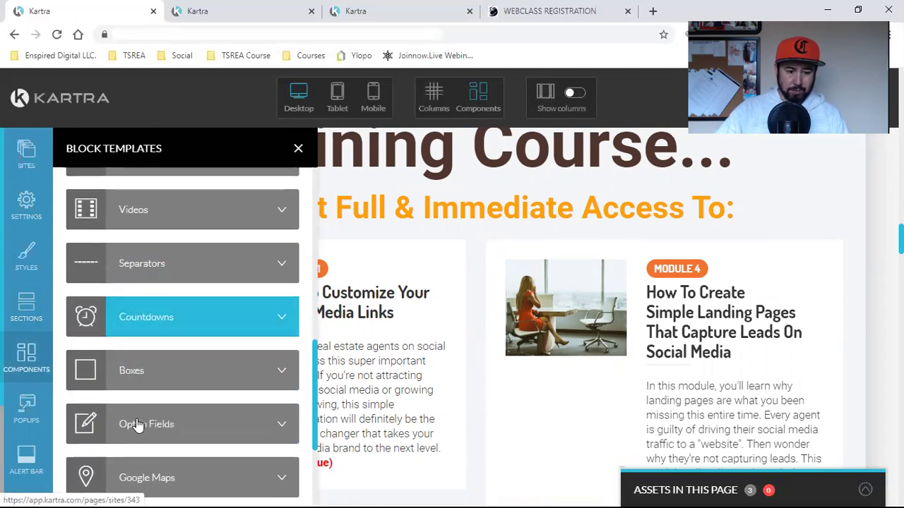
pyautogui.click(161, 314)
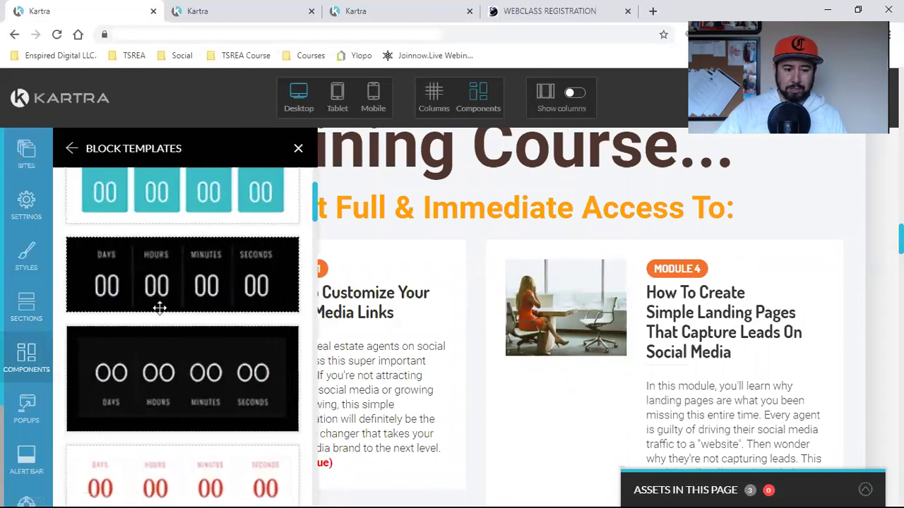
pyautogui.scroll(2, 169, 309)
pyautogui.scroll(-4, 178, 308)
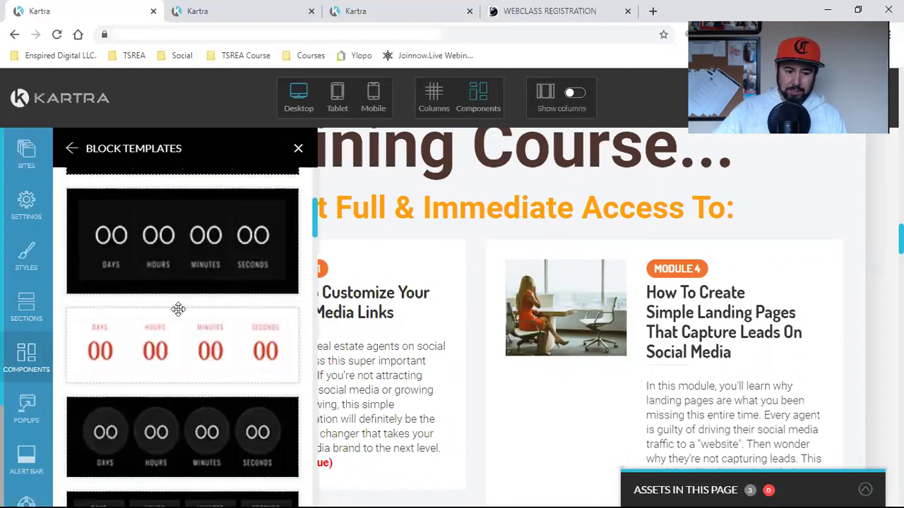
pyautogui.scroll(-6, 178, 315)
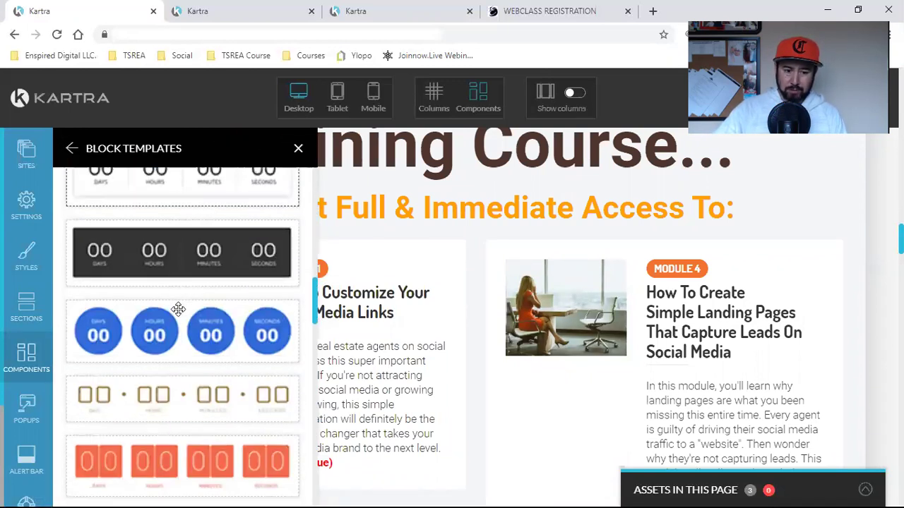
pyautogui.scroll(-6, 180, 307)
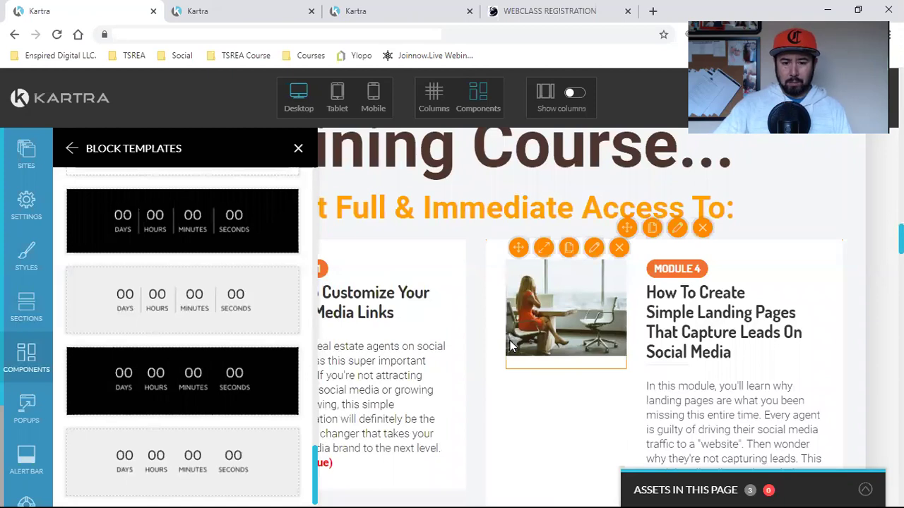
pyautogui.scroll(2, 514, 344)
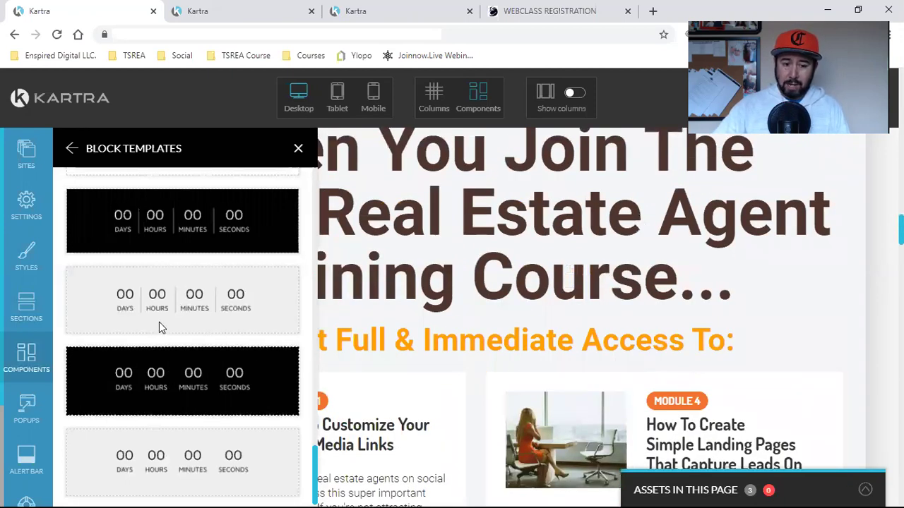
pyautogui.moveTo(164, 224); pyautogui.dragTo(592, 240)
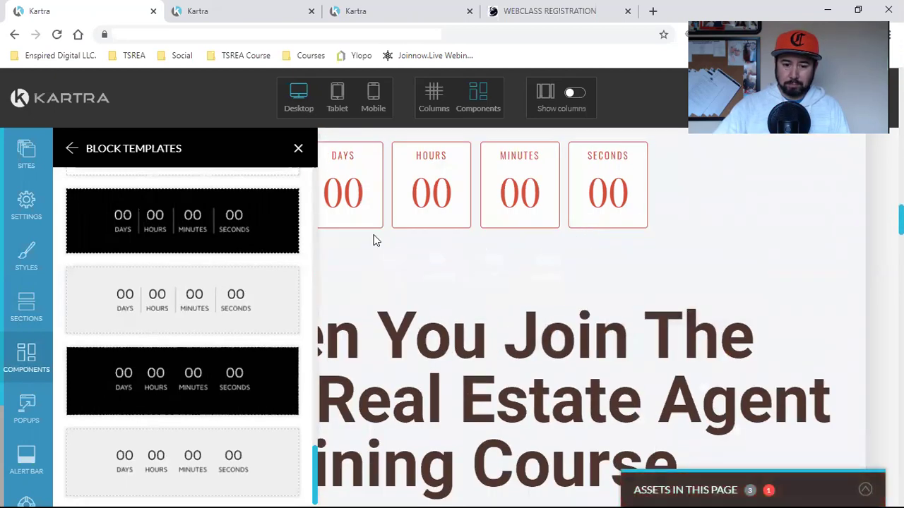
pyautogui.click(296, 149)
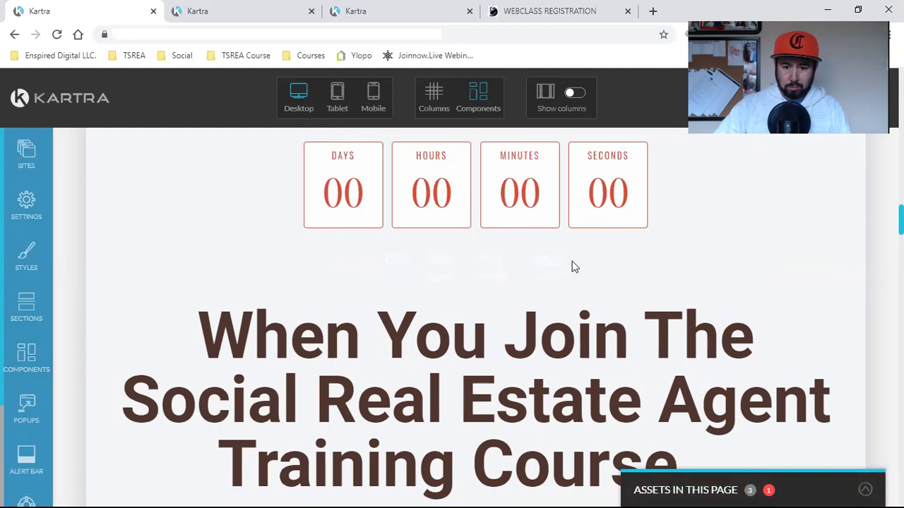
pyautogui.click(500, 238)
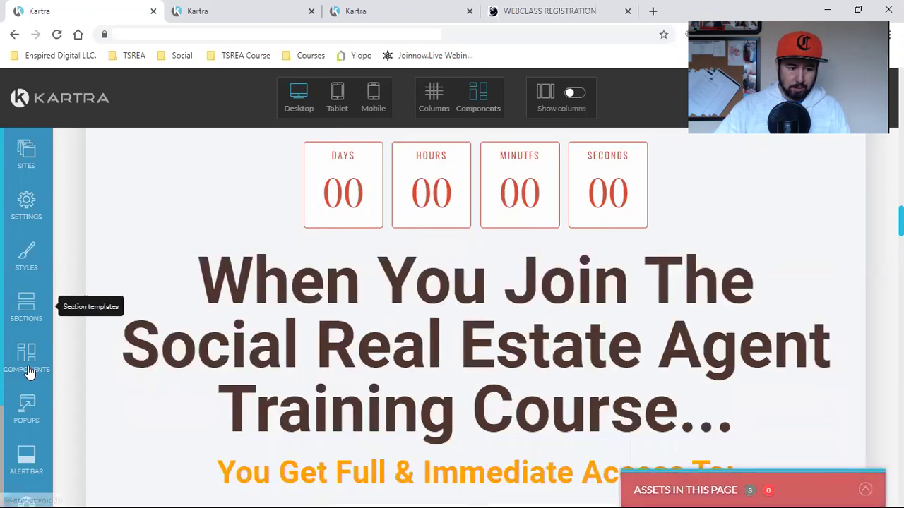
# Step: Add the light-background countdown component with separator lines directly beneath the red countdown under the full-access button
pyautogui.click(29, 364)
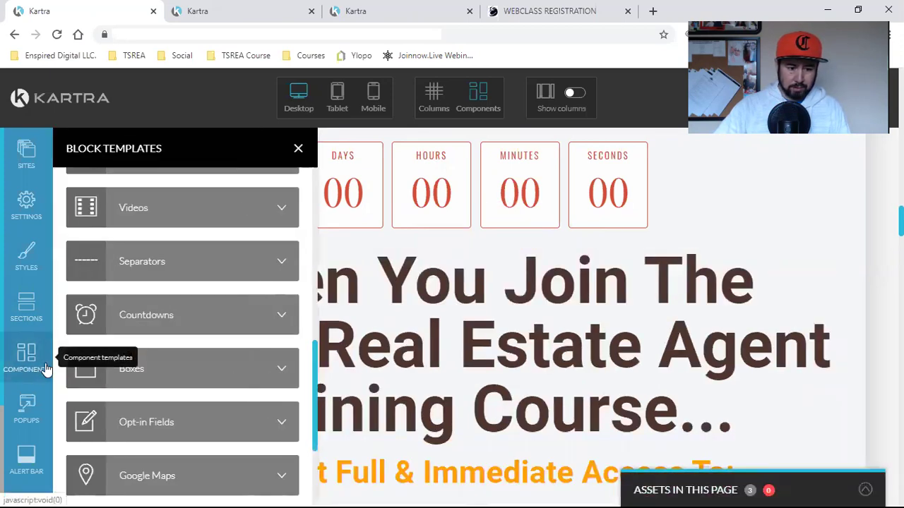
pyautogui.click(220, 311)
pyautogui.moveTo(154, 292); pyautogui.dragTo(554, 373)
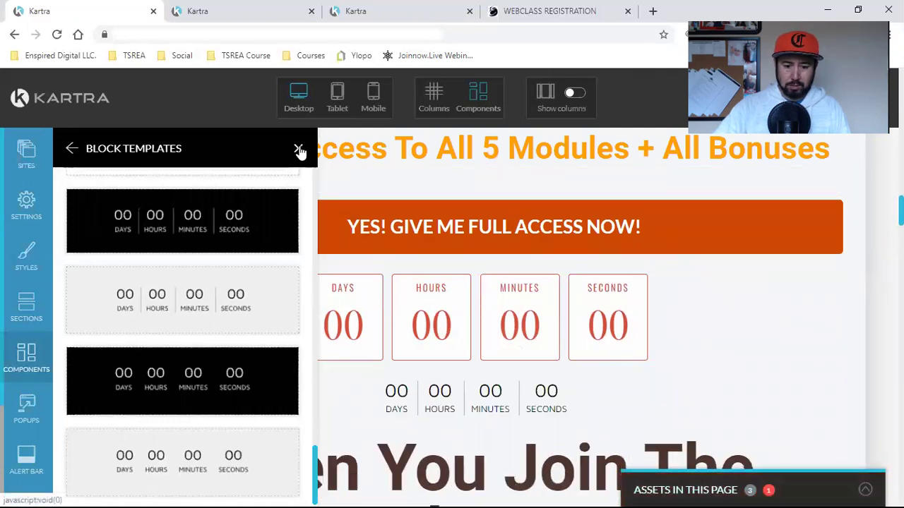
pyautogui.click(298, 151)
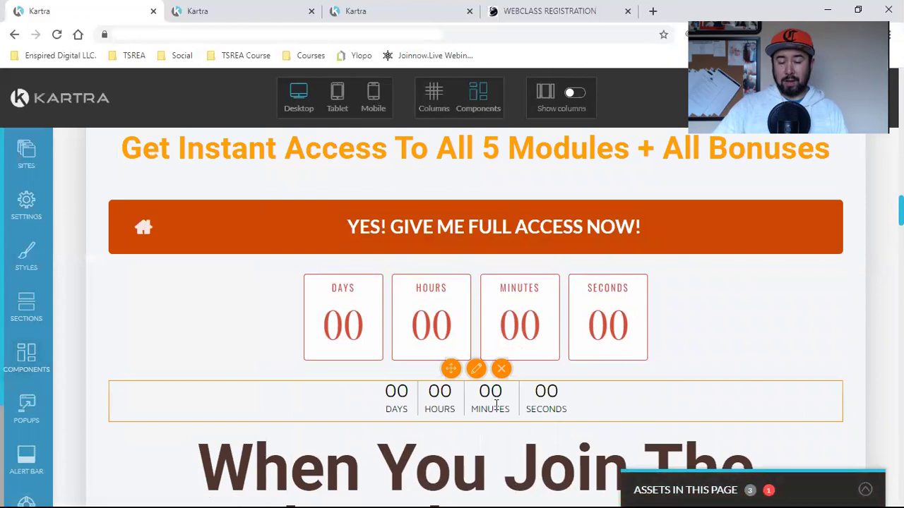
# Step: Review the new countdown's ending options and set its timer to Based on tag subscription (dynamic)
pyautogui.click(477, 372)
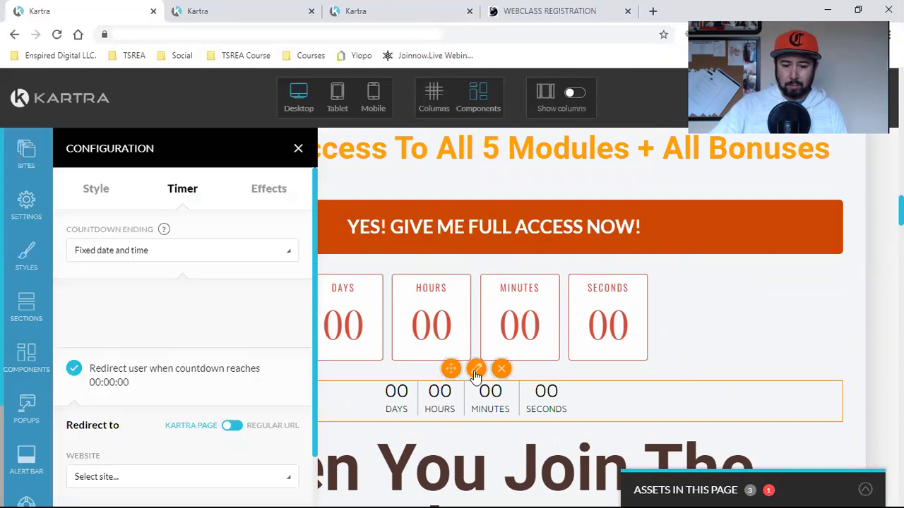
pyautogui.click(113, 253)
pyautogui.scroll(-1, 161, 344)
pyautogui.scroll(-1, 162, 344)
pyautogui.scroll(2, 162, 344)
pyautogui.scroll(-2, 162, 344)
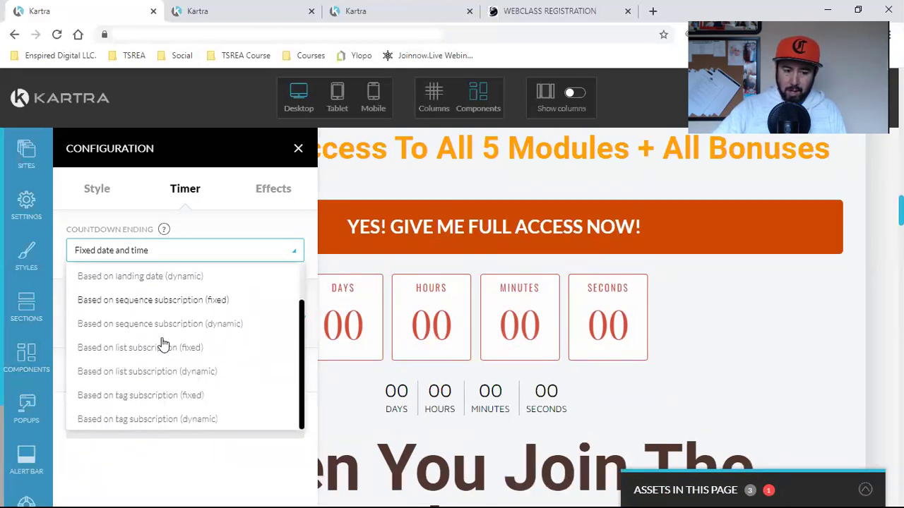
pyautogui.scroll(2, 161, 344)
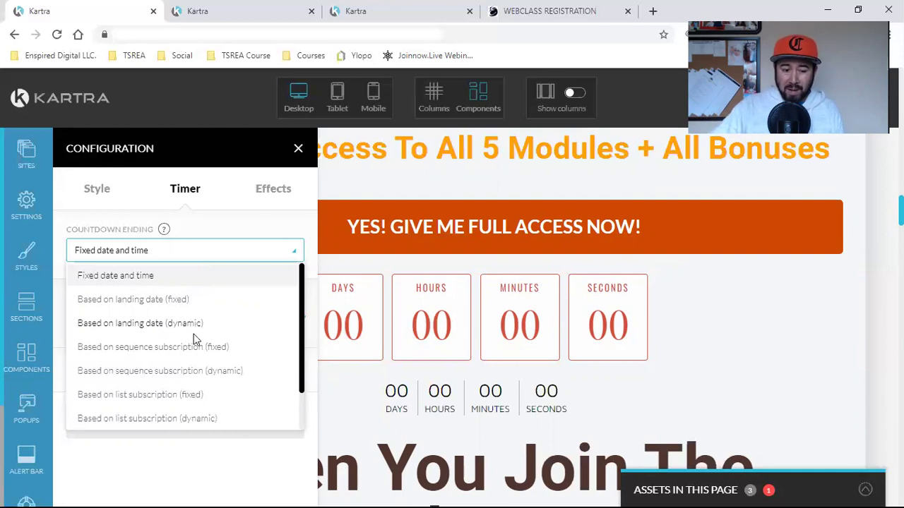
pyautogui.scroll(-1, 197, 339)
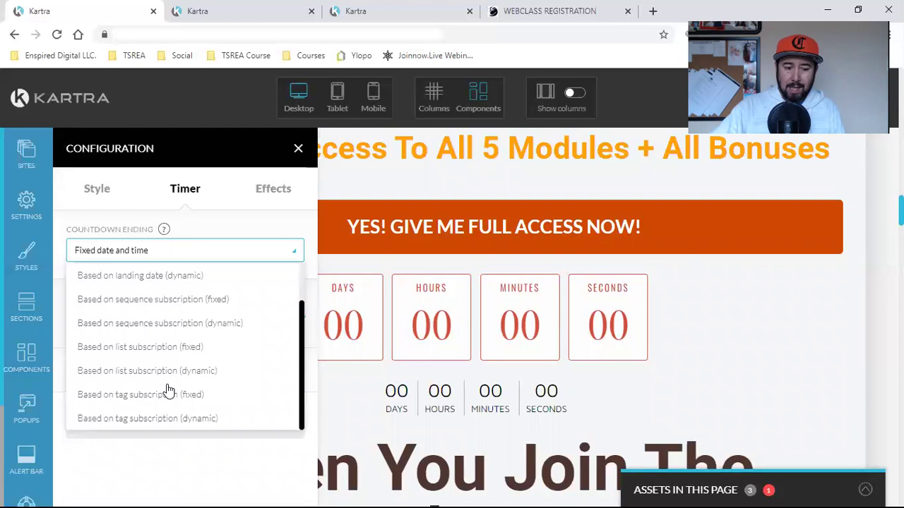
pyautogui.click(139, 422)
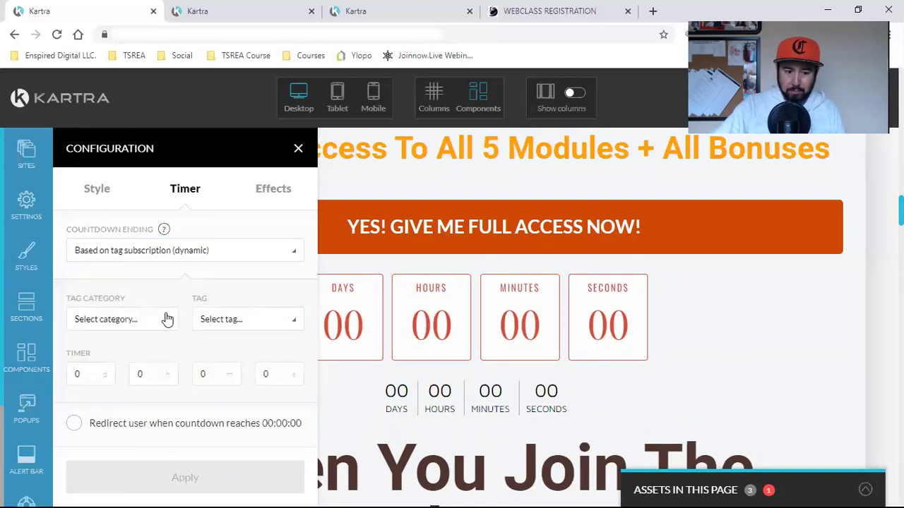
pyautogui.click(110, 319)
pyautogui.scroll(-1, 115, 381)
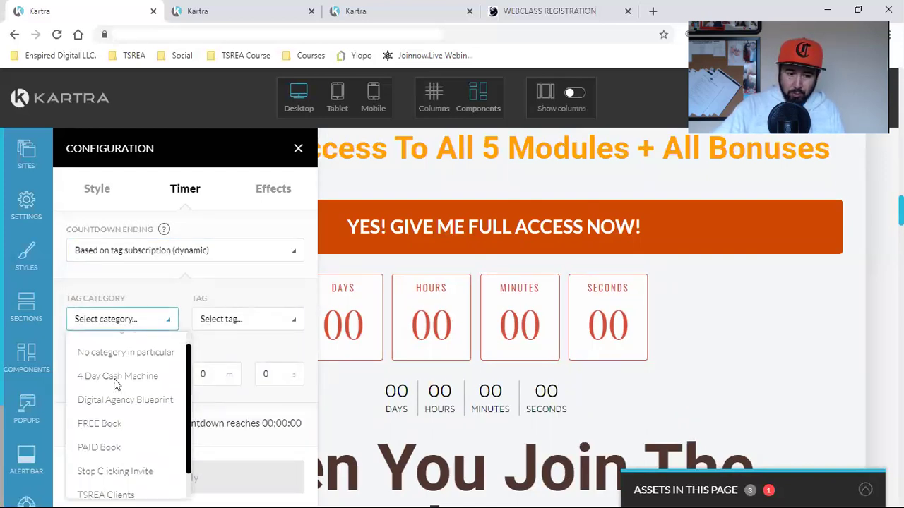
pyautogui.scroll(-1, 117, 382)
pyautogui.click(110, 463)
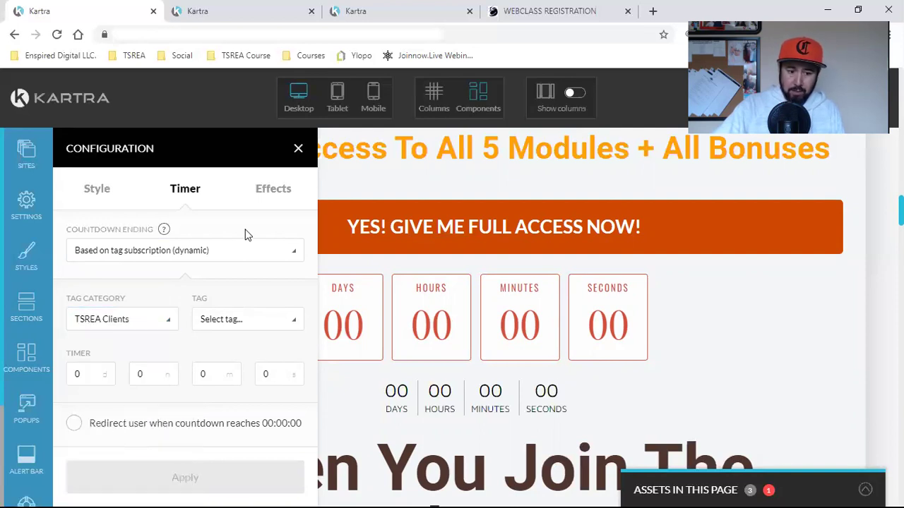
pyautogui.click(227, 323)
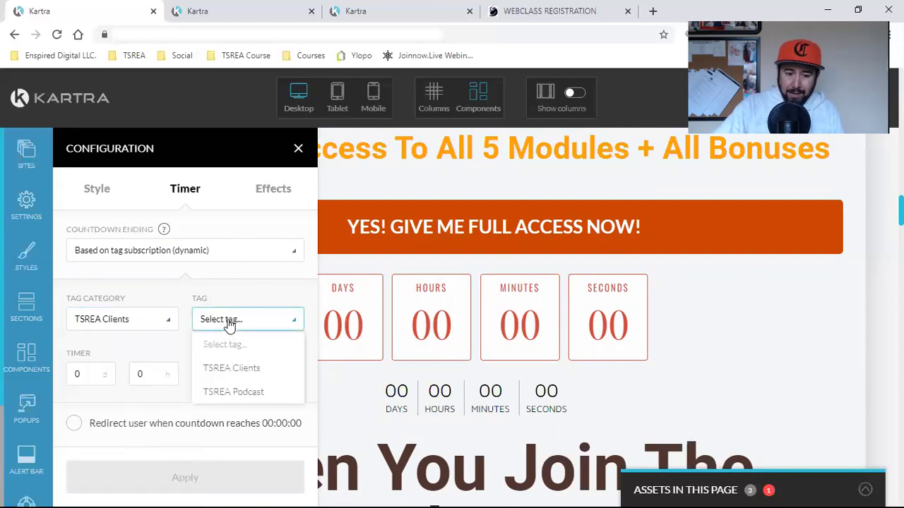
# Step: Base the timer on the Registered For TSREA Webclass tag in the TSREA Training Course category, with a duration of 5 days
pyautogui.click(129, 325)
pyautogui.scroll(-10, 173, 265)
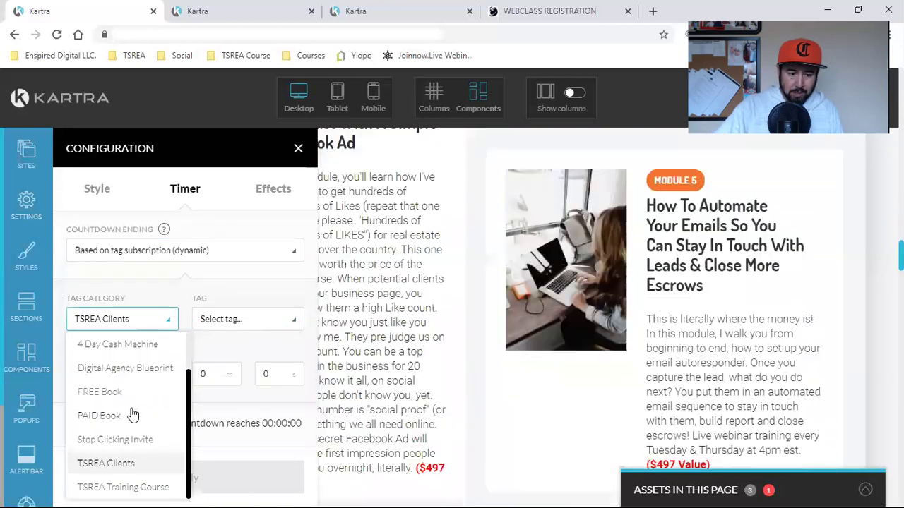
pyautogui.scroll(-4, 132, 415)
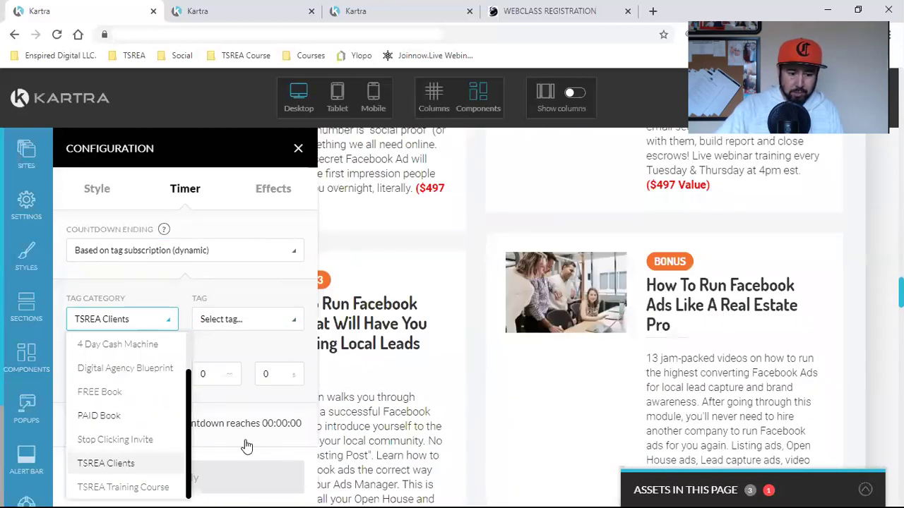
pyautogui.click(124, 488)
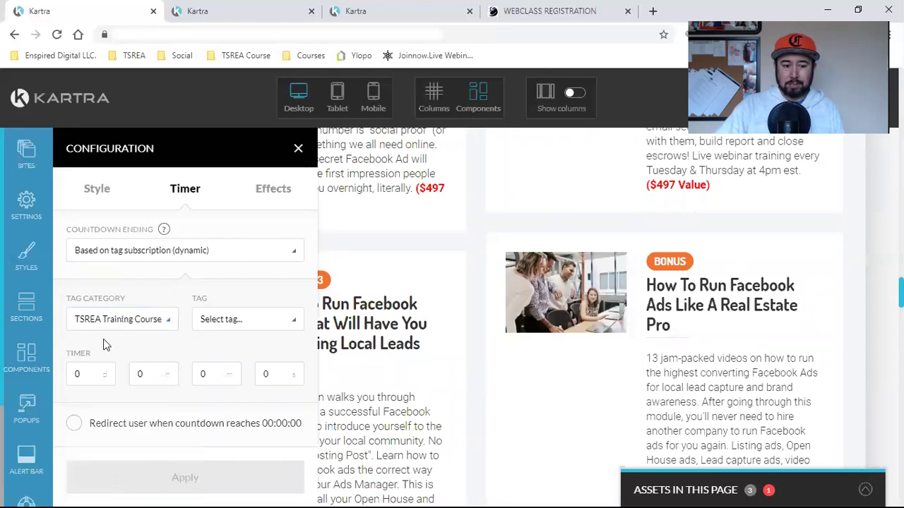
pyautogui.click(238, 324)
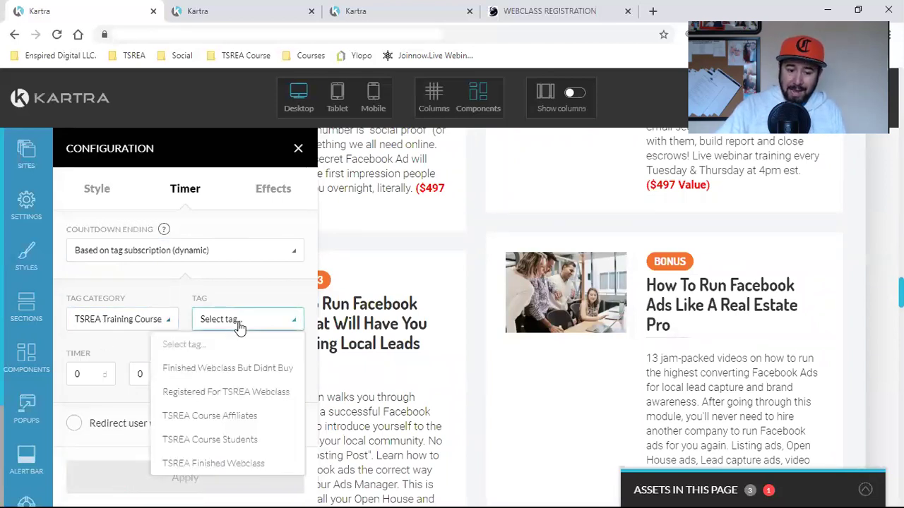
pyautogui.click(227, 394)
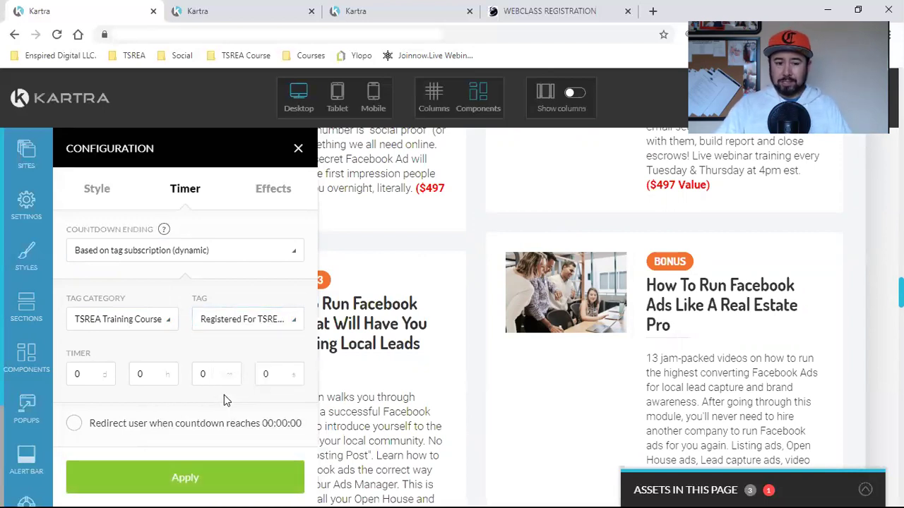
pyautogui.click(94, 376)
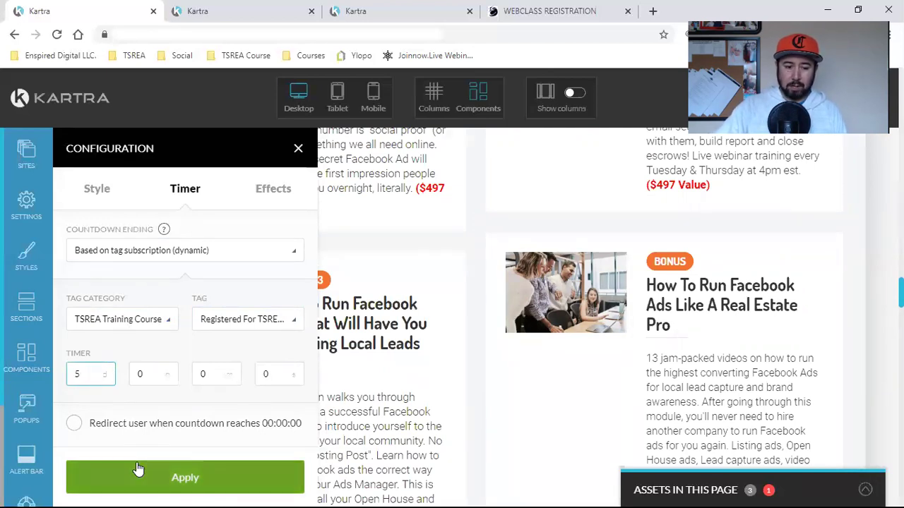
pyautogui.scroll(-4, 164, 375)
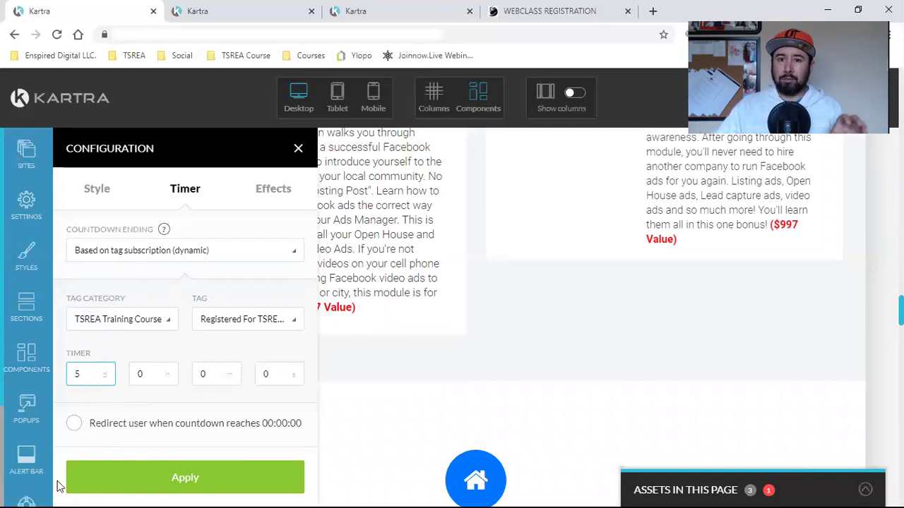
# Step: Enable redirecting users when the countdown reaches zero and set the redirect website to No site in particular
pyautogui.click(73, 426)
pyautogui.scroll(-3, 173, 382)
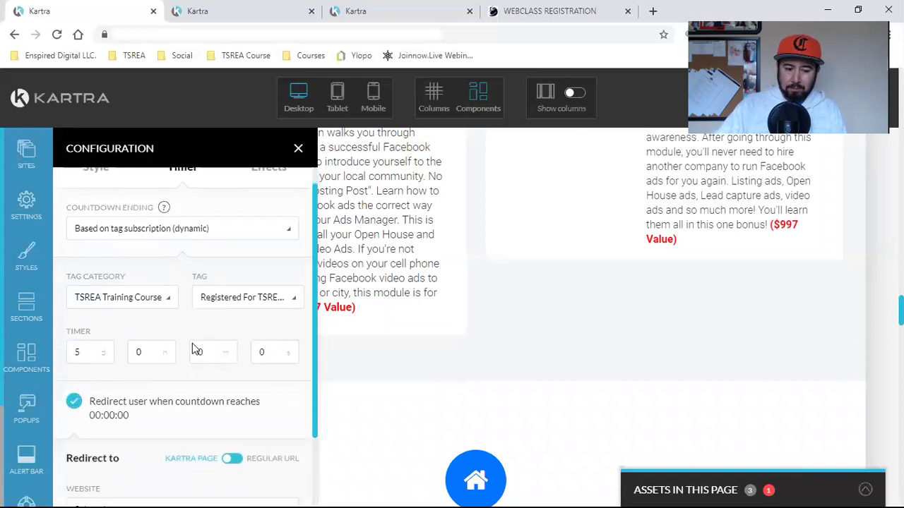
pyautogui.click(131, 420)
pyautogui.click(105, 471)
pyautogui.scroll(-1, 194, 322)
pyautogui.scroll(-1, 184, 367)
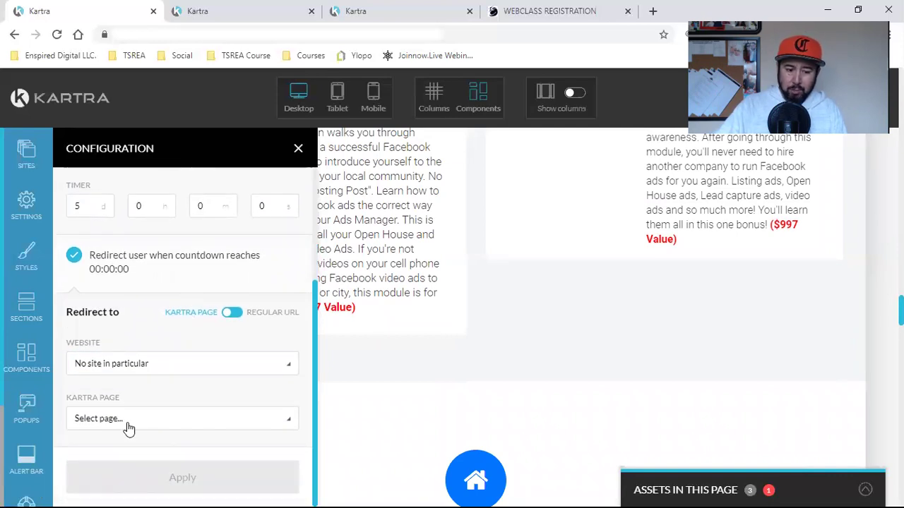
# Step: Set the redirect's Kartra page to TSREA Offer Expired and apply the timer configuration
pyautogui.click(128, 424)
pyautogui.scroll(-2, 174, 329)
pyautogui.scroll(-10, 175, 422)
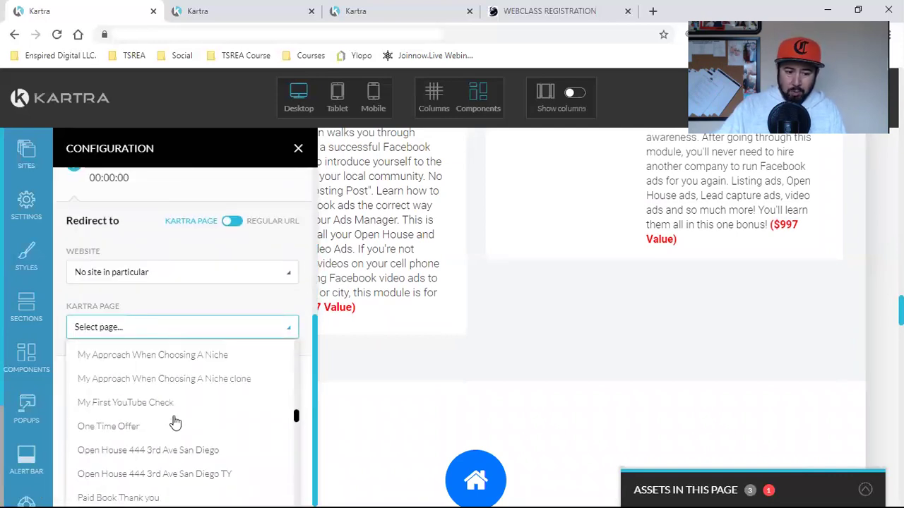
pyautogui.scroll(-2, 192, 408)
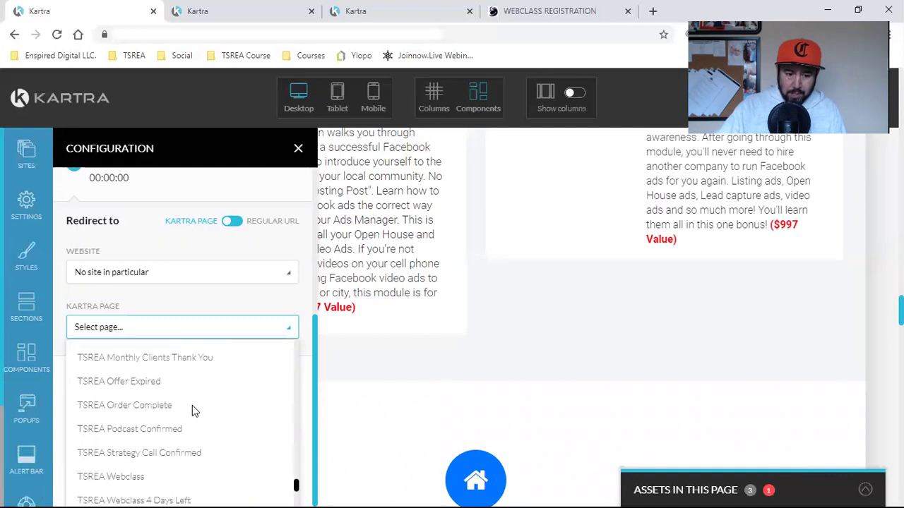
pyautogui.click(115, 389)
pyautogui.scroll(-4, 106, 406)
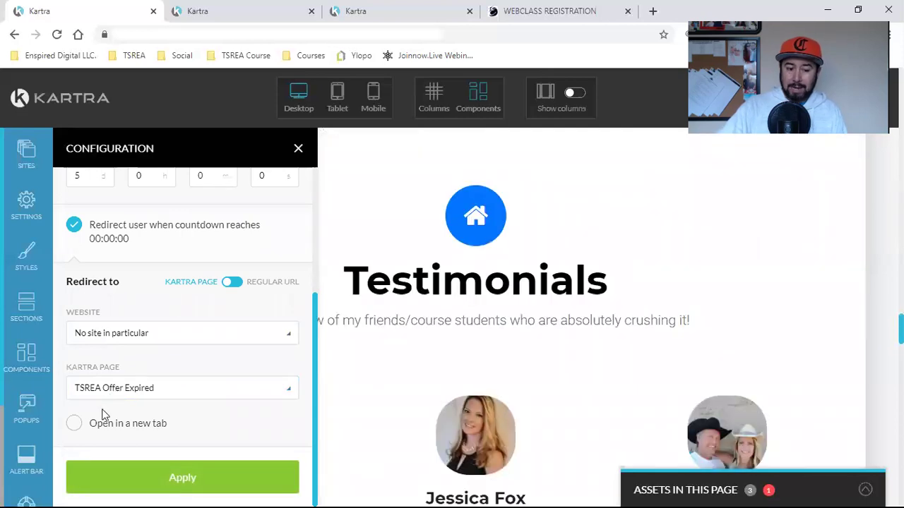
pyautogui.click(221, 488)
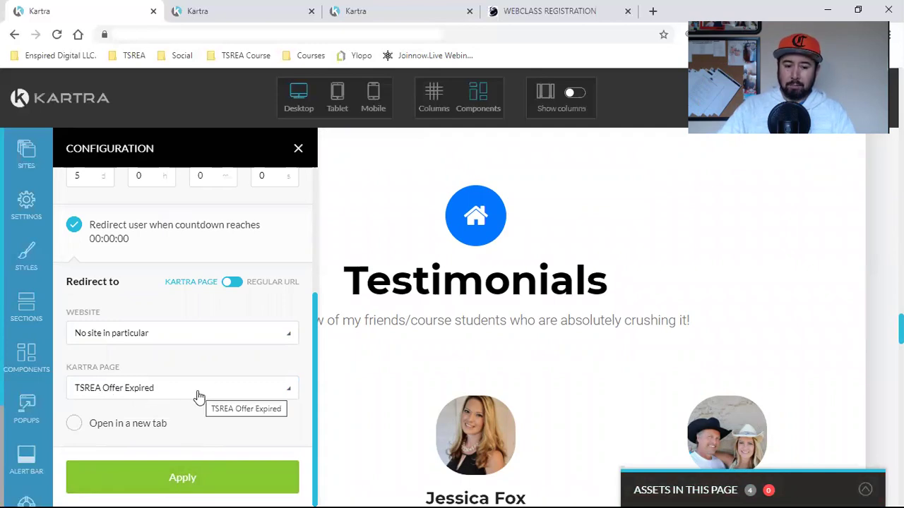
# Step: Close the timer configuration and delete the newly added countdown above the "When You Join The Social Real Estate Agent Training Course" headline
pyautogui.scroll(10, 484, 340)
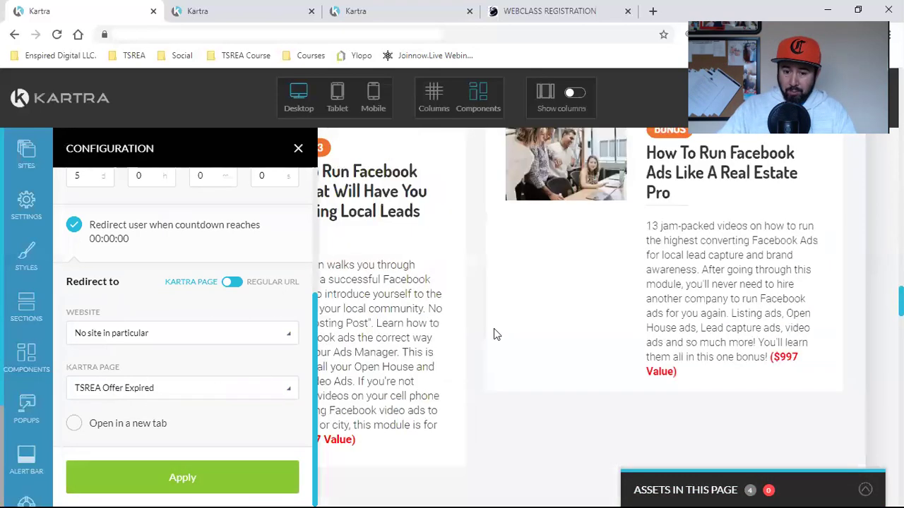
pyautogui.scroll(8, 494, 329)
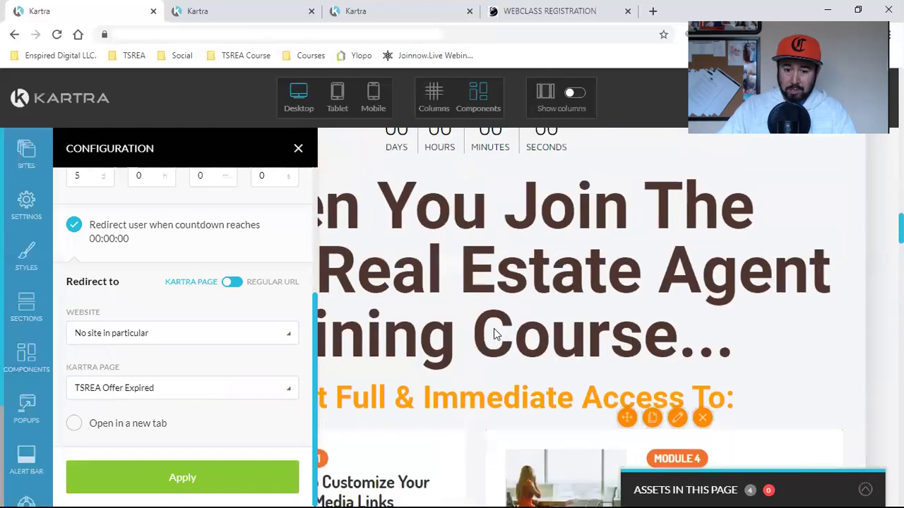
pyautogui.click(298, 148)
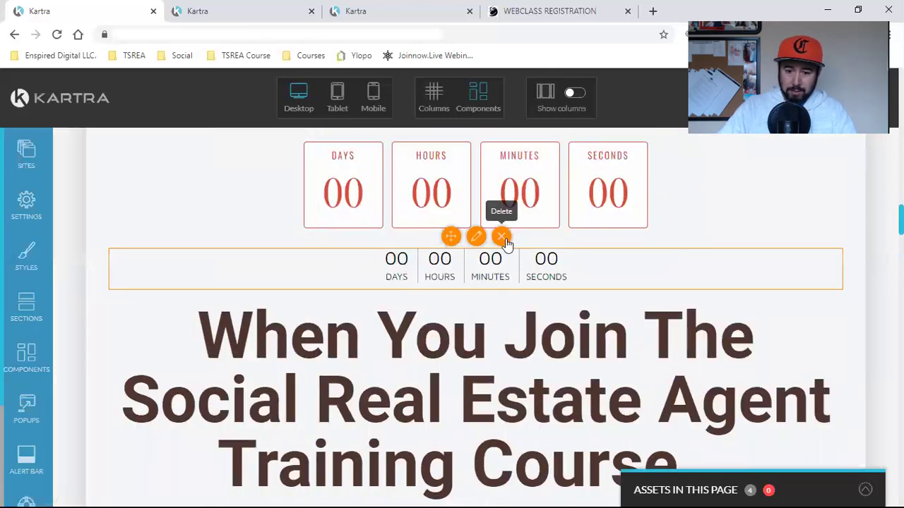
pyautogui.click(501, 237)
pyautogui.scroll(2, 751, 196)
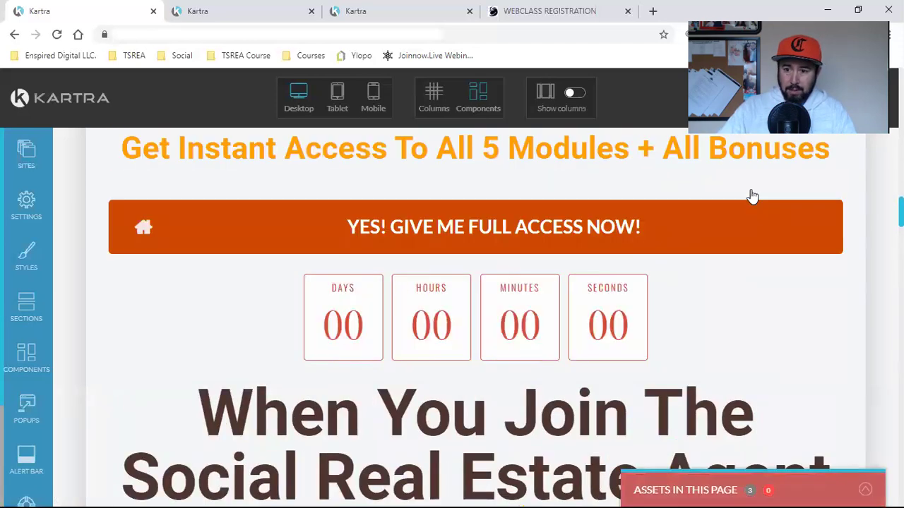
# Step: Save the page's progress, dismiss the save dialog and close the WEBCLASS REGISTRATION page
pyautogui.click(870, 98)
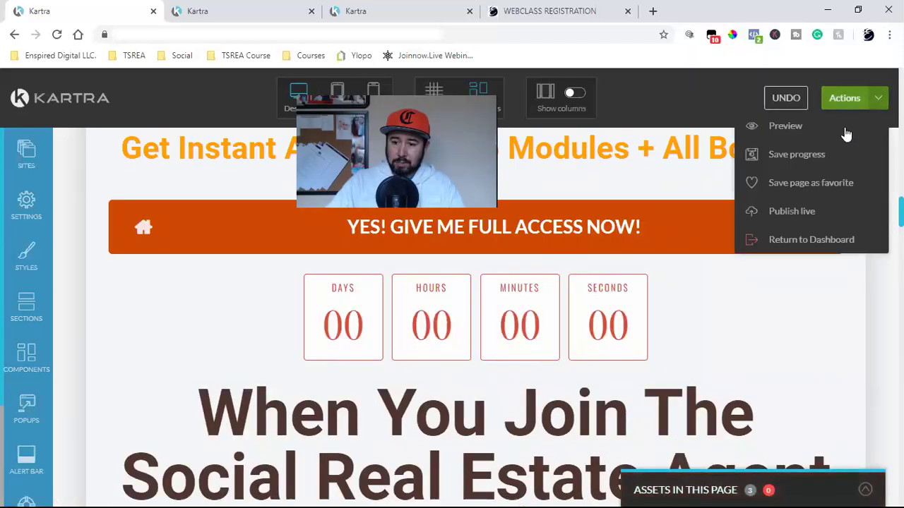
pyautogui.click(813, 156)
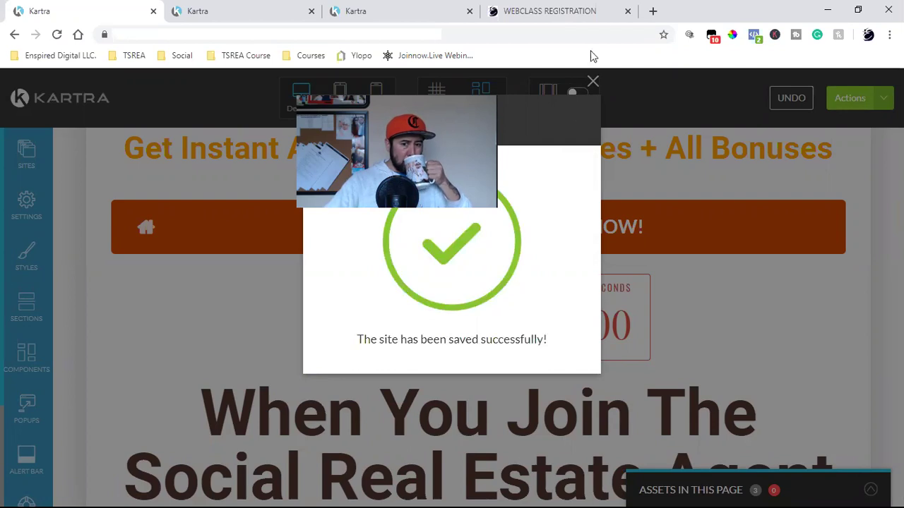
pyautogui.click(627, 11)
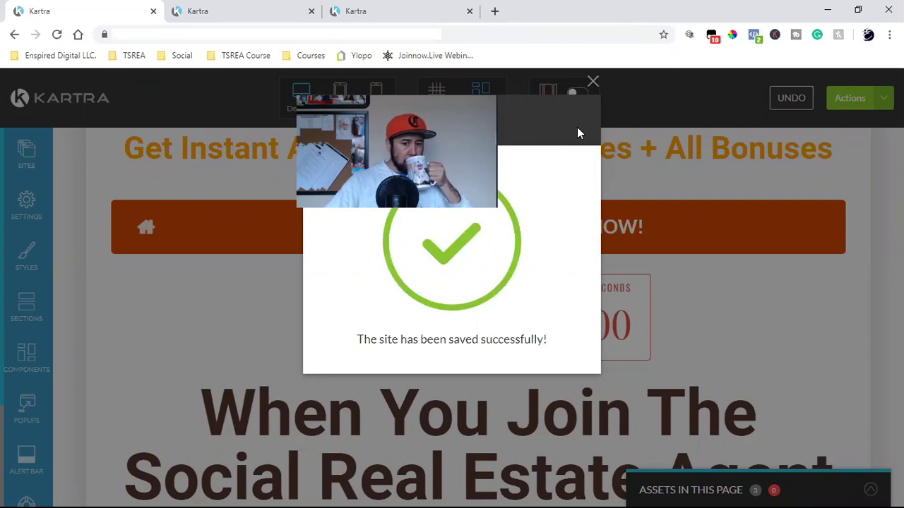
pyautogui.click(613, 110)
# Step: Review the options for publishing the page live without choosing one
pyautogui.click(848, 99)
pyautogui.click(756, 210)
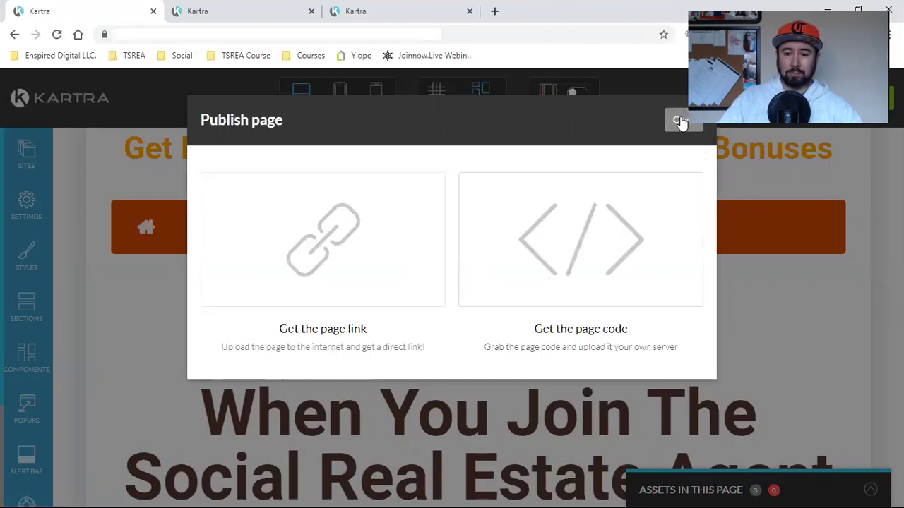
pyautogui.click(680, 122)
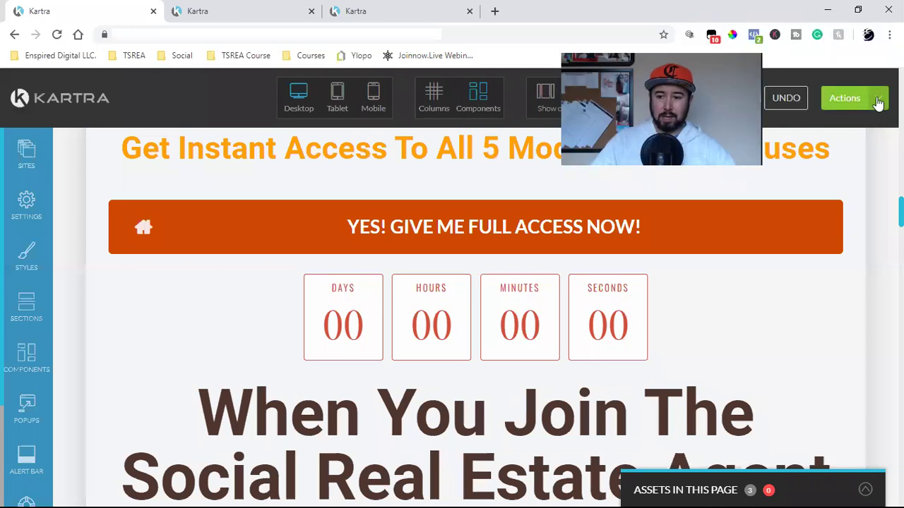
# Step: Exit the page editor and return to the dashboard
pyautogui.click(877, 99)
pyautogui.click(833, 242)
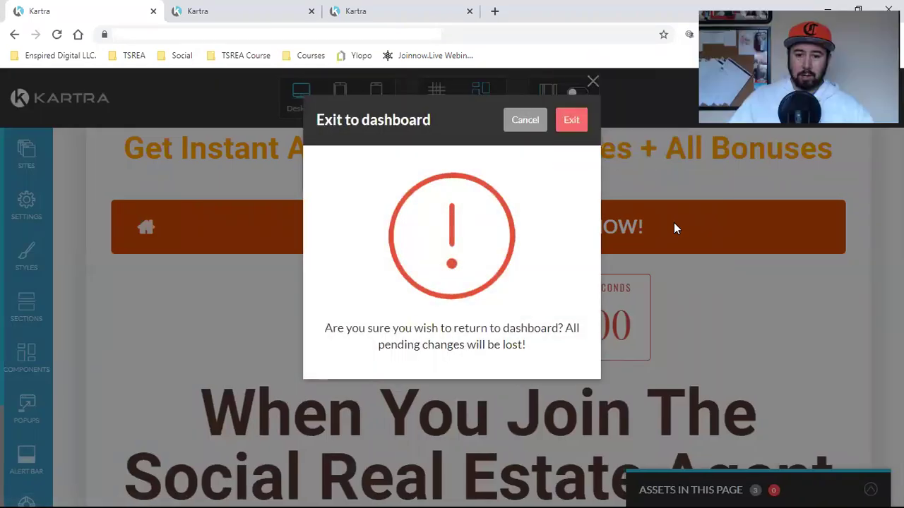
pyautogui.click(572, 120)
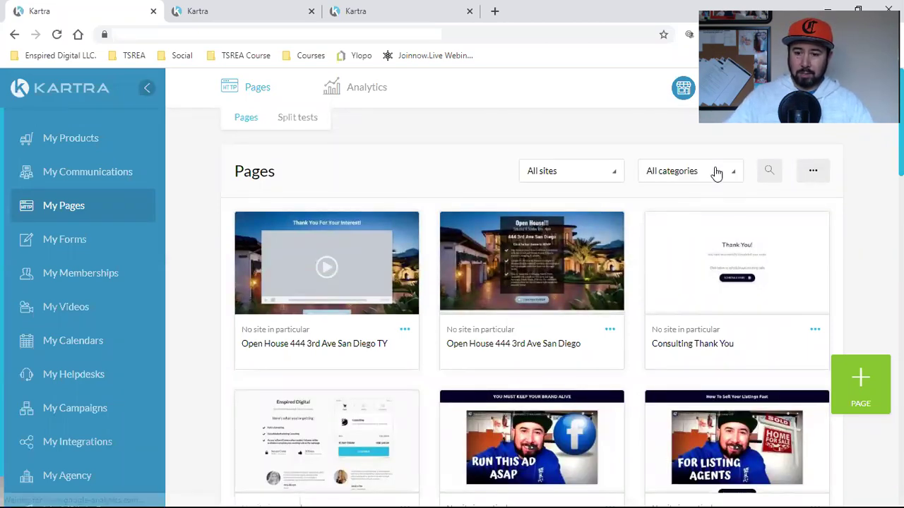
# Step: Filter the pages list to the TSREA Training Course category
pyautogui.click(716, 172)
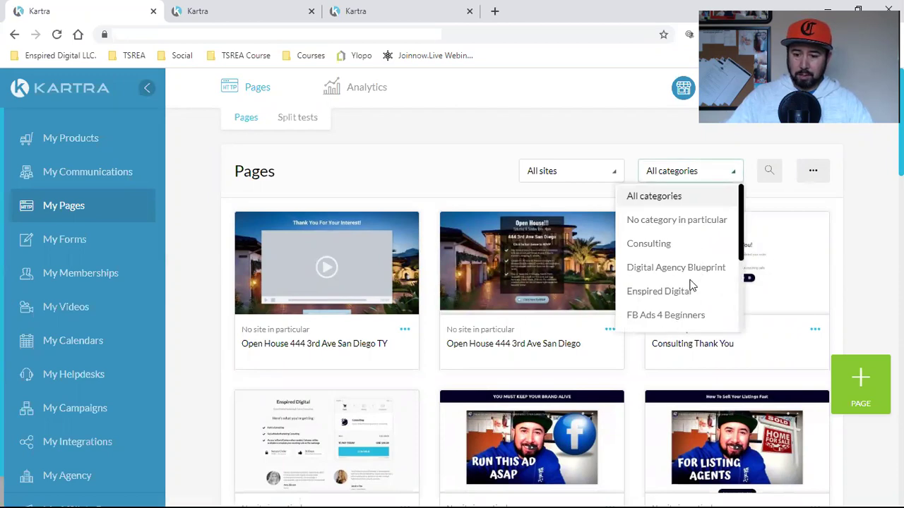
pyautogui.scroll(-11, 693, 285)
pyautogui.scroll(5, 676, 222)
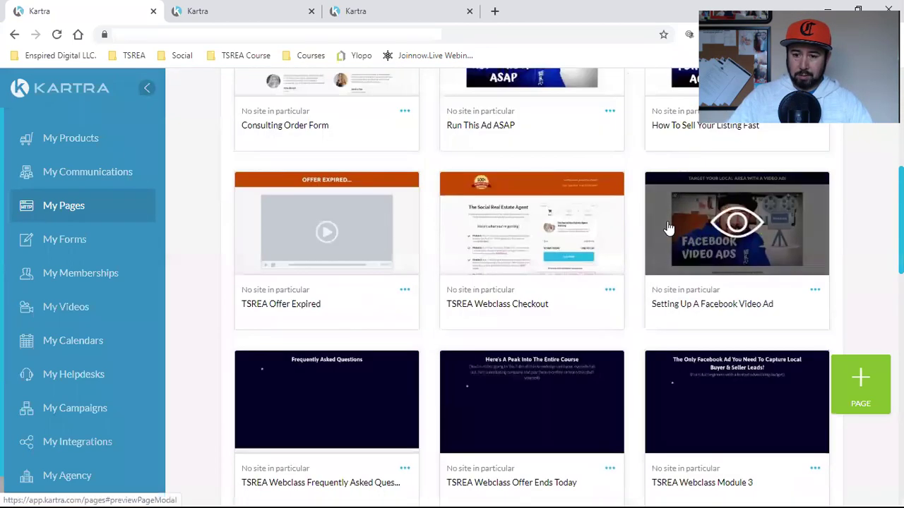
pyautogui.scroll(3, 669, 228)
pyautogui.click(684, 192)
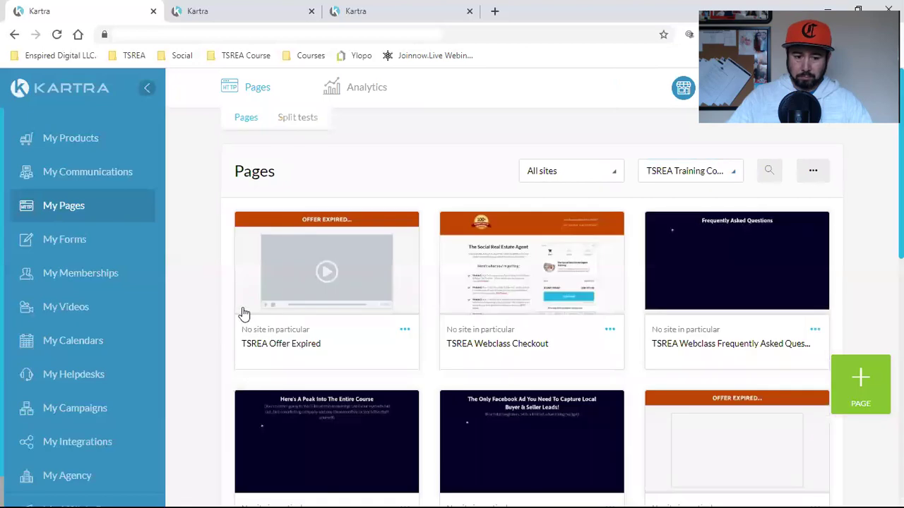
# Step: Review the TSREA funnel pages by name, including Offer Expired, Offer Ends Today, Module 3, Awesome Results, 4 Days Left and In Progress
pyautogui.moveTo(367, 232)
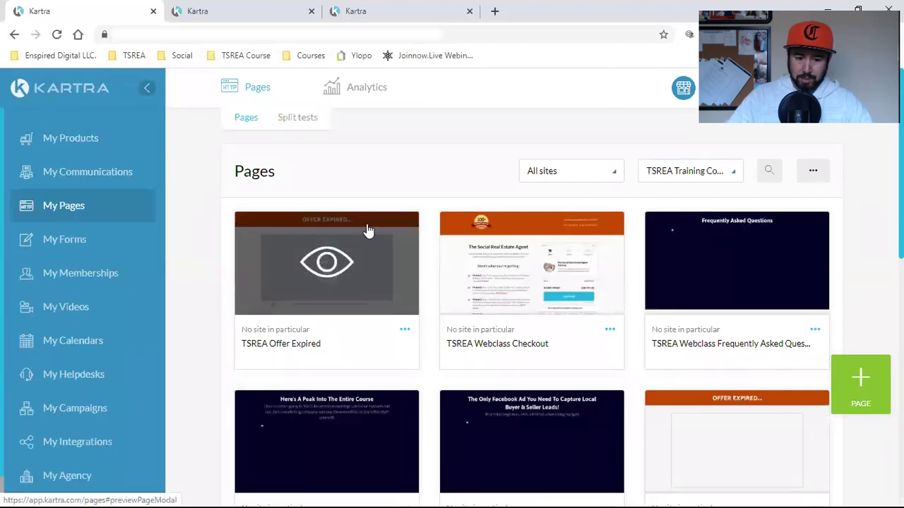
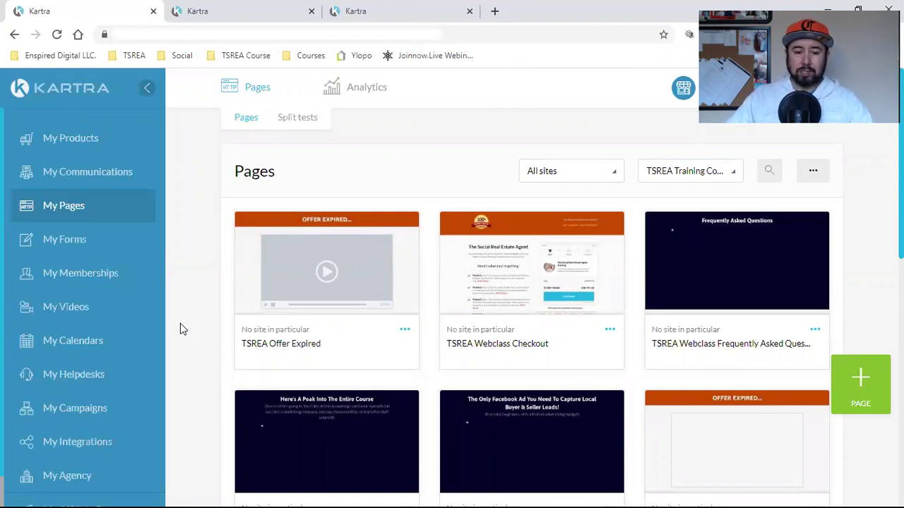
pyautogui.tripleClick(257, 347)
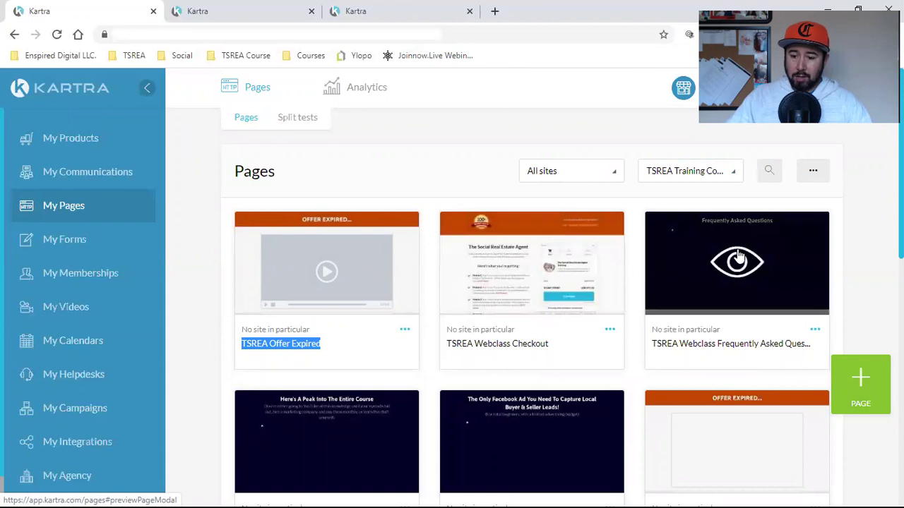
pyautogui.scroll(-2, 712, 330)
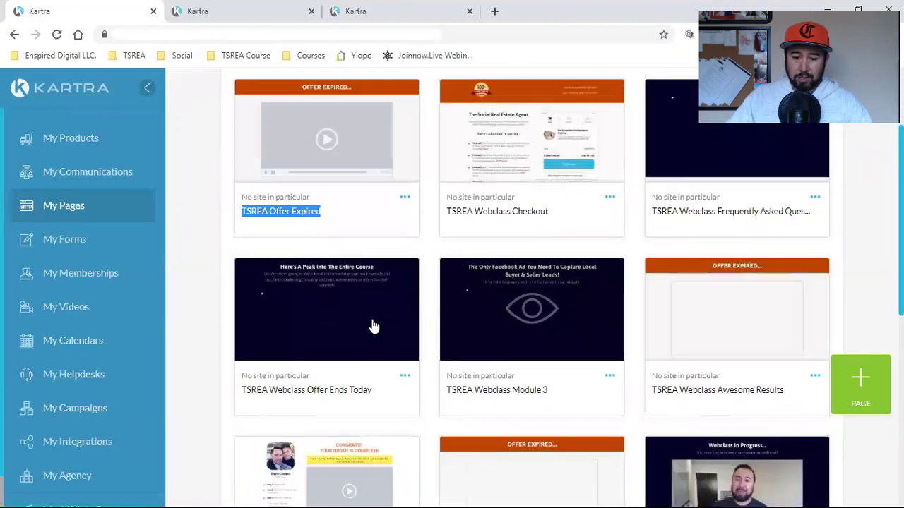
pyautogui.tripleClick(288, 390)
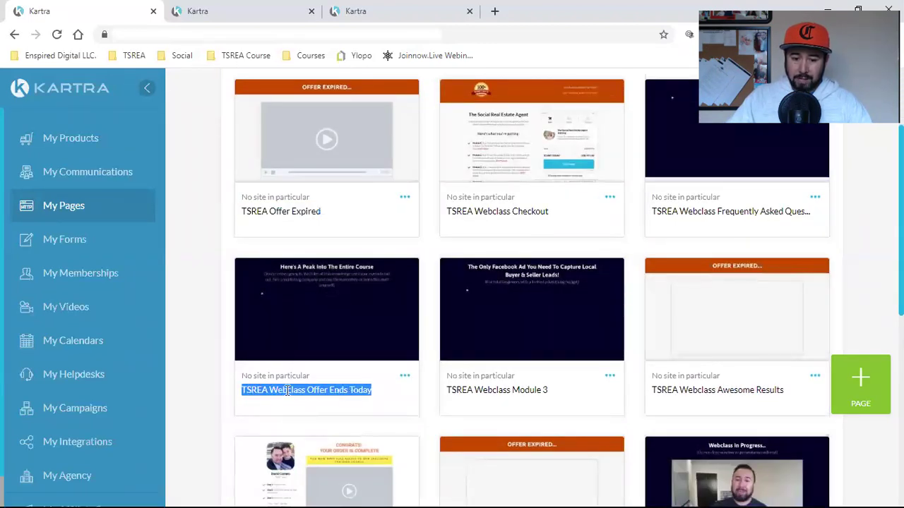
pyautogui.scroll(-2, 472, 262)
pyautogui.doubleClick(498, 257)
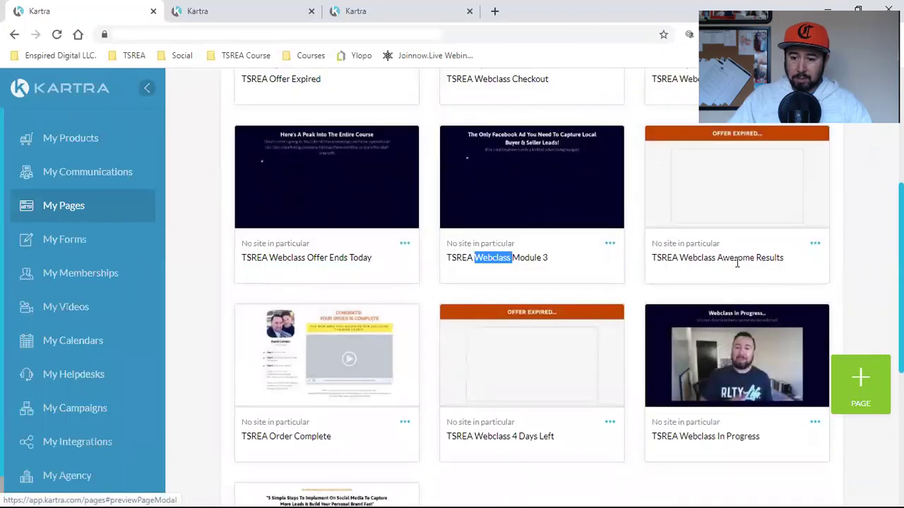
pyautogui.tripleClick(736, 259)
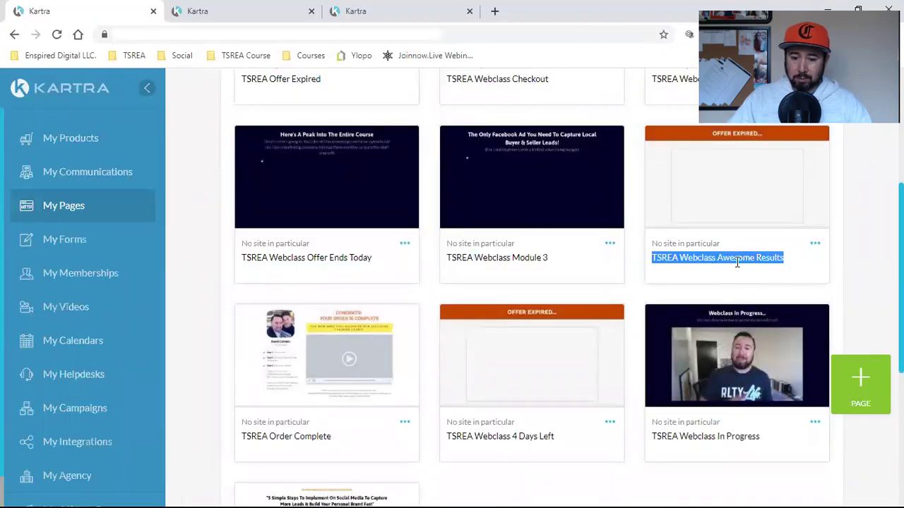
pyautogui.scroll(-2, 737, 262)
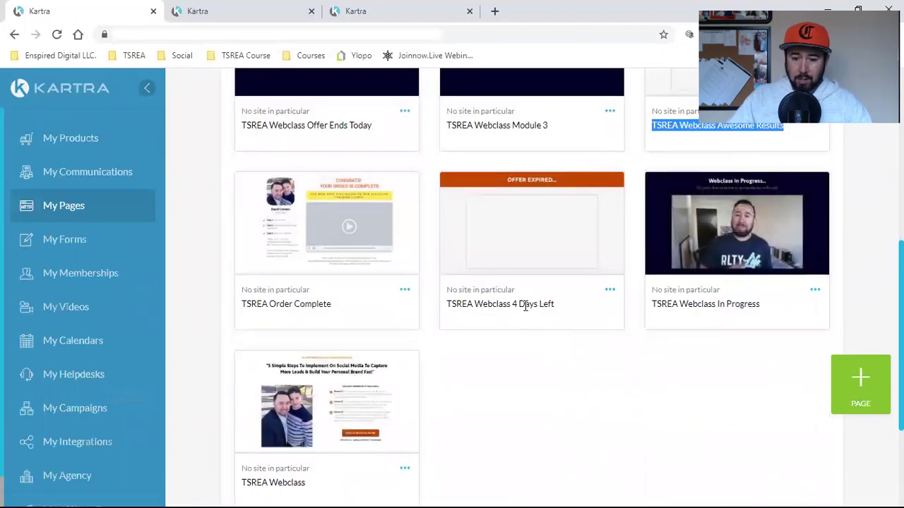
pyautogui.tripleClick(526, 305)
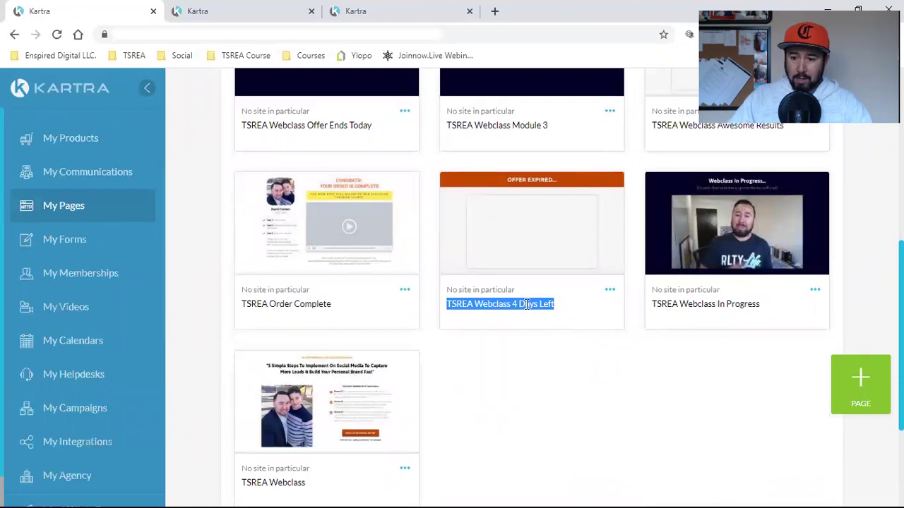
pyautogui.tripleClick(692, 304)
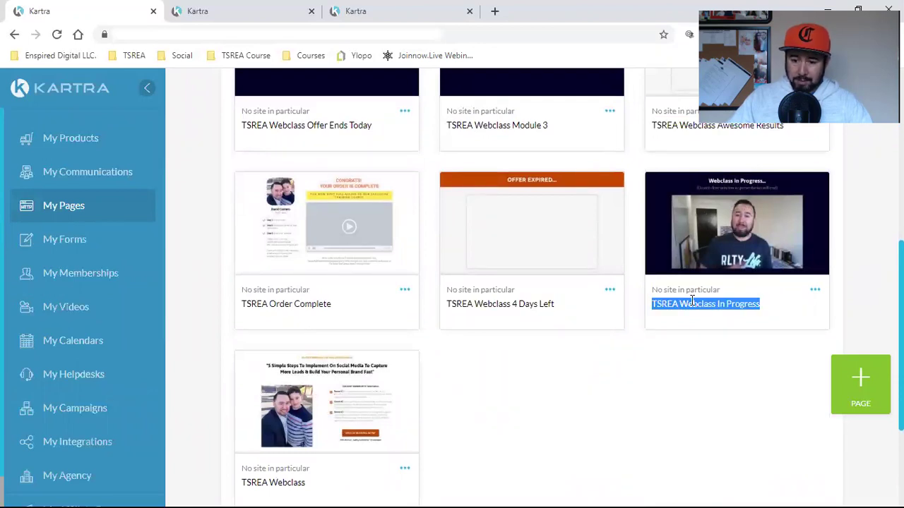
pyautogui.scroll(-2, 652, 344)
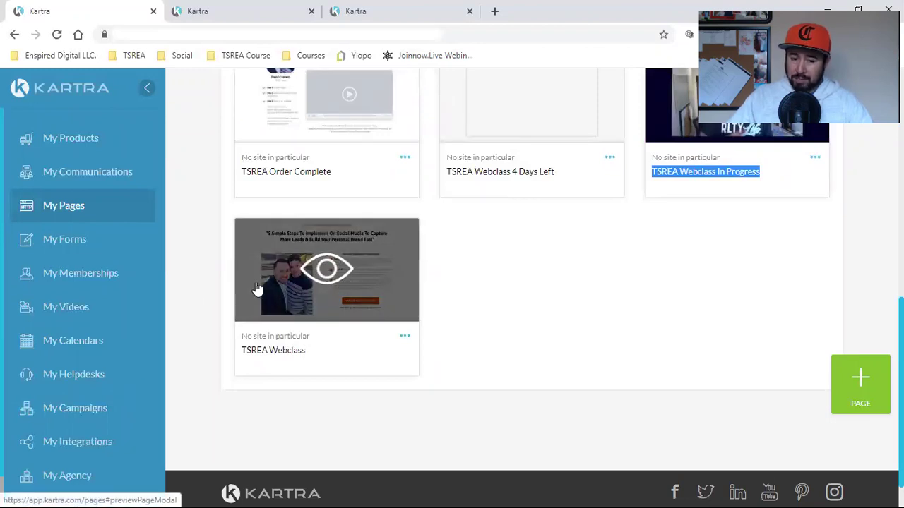
pyautogui.scroll(4, 521, 312)
pyautogui.scroll(-2, 713, 282)
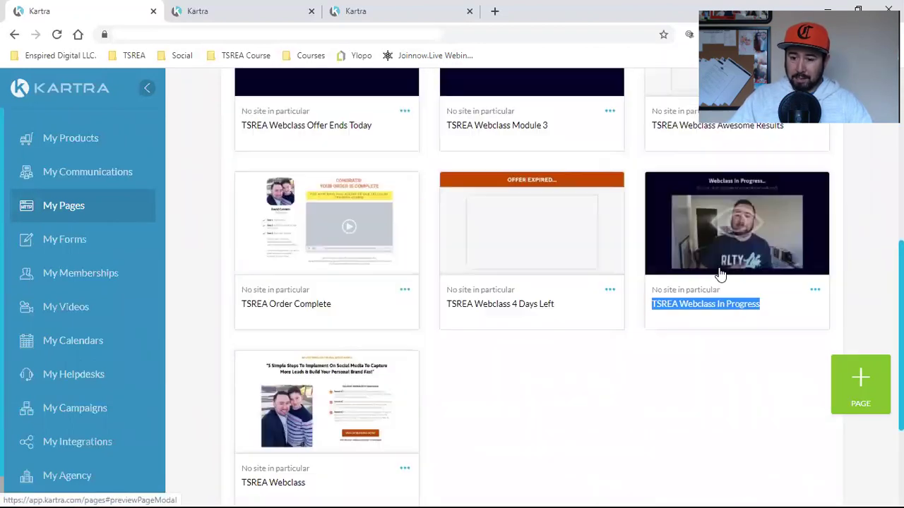
pyautogui.click(630, 371)
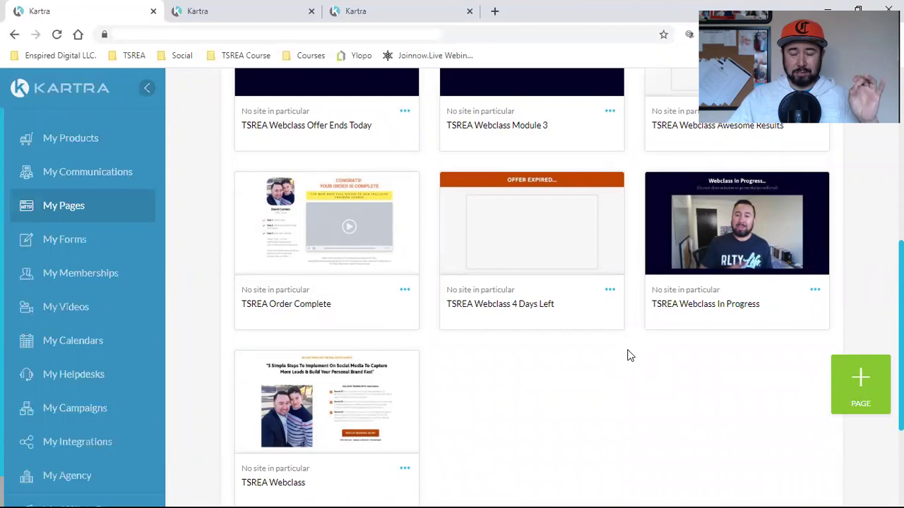
# Step: Review the "I made this video for you" follow-up email and inspect the tag-based settings of its countdown
pyautogui.click(360, 10)
pyautogui.scroll(-3, 402, 212)
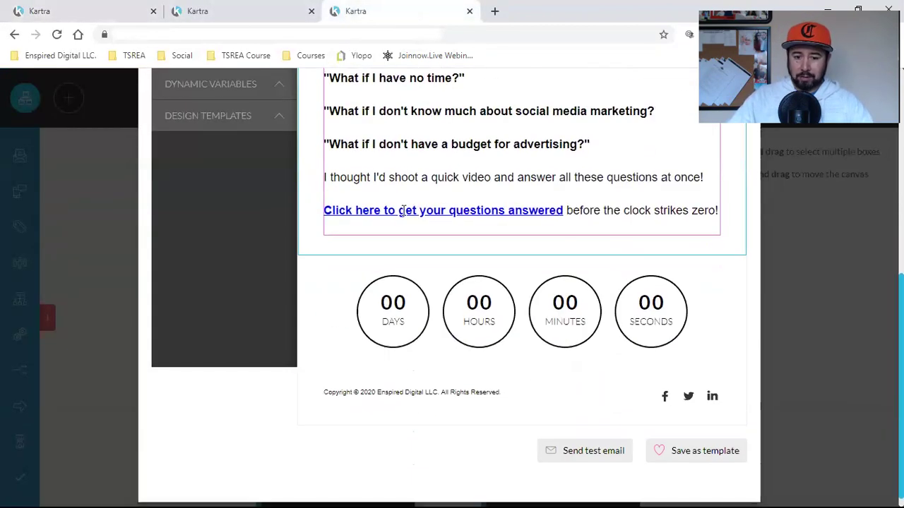
pyautogui.scroll(6, 402, 209)
pyautogui.scroll(-6, 403, 210)
pyautogui.moveTo(449, 284)
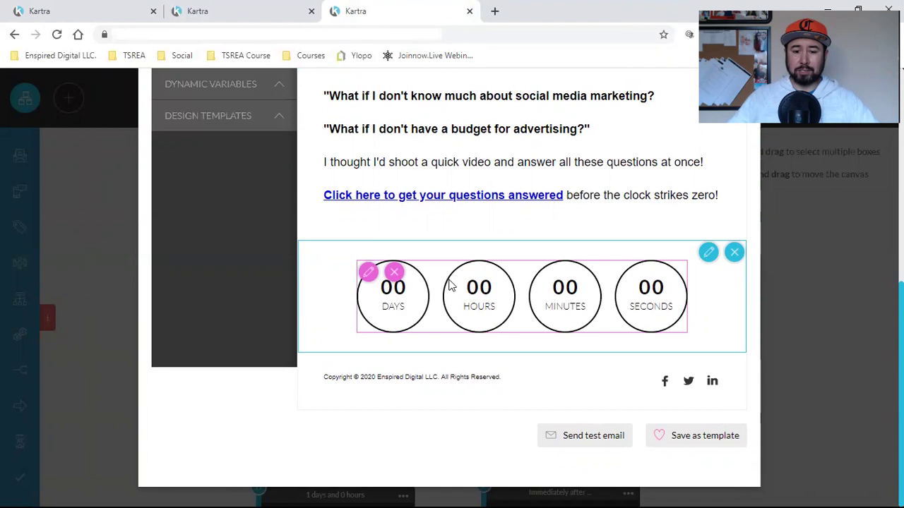
pyautogui.click(367, 273)
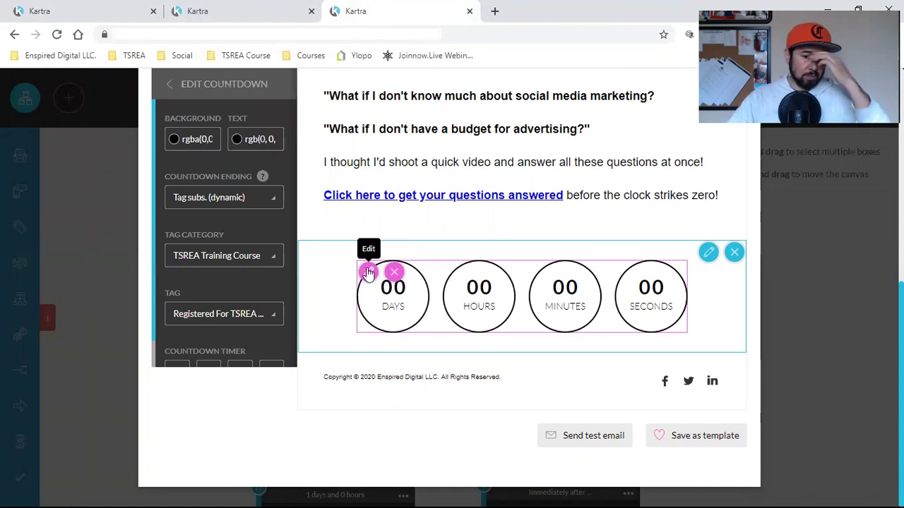
pyautogui.click(473, 178)
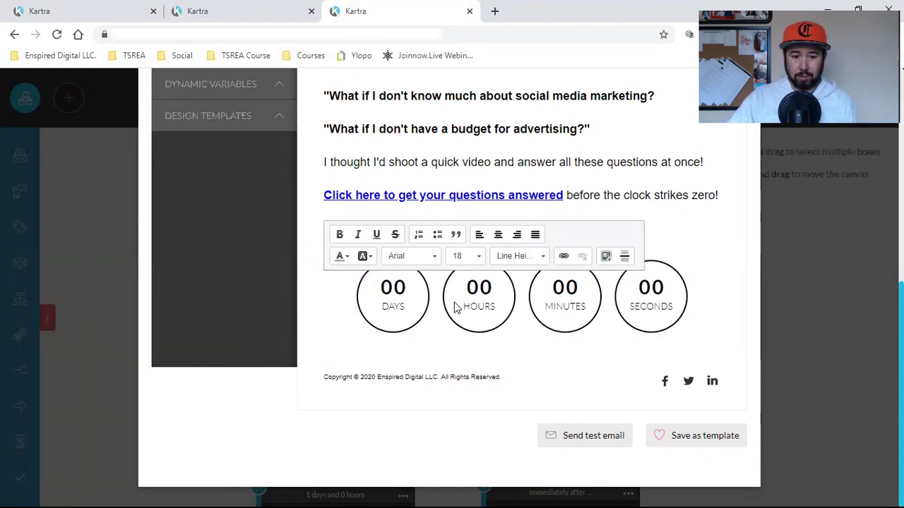
# Step: Browse the email's design templates and show the available Countdown designs
pyautogui.scroll(5, 452, 303)
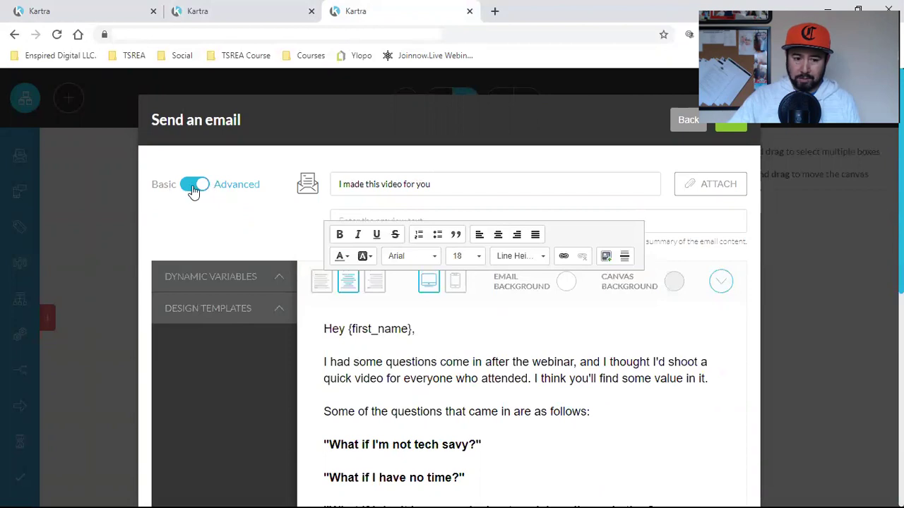
pyautogui.click(210, 311)
pyautogui.scroll(-2, 475, 310)
pyautogui.scroll(-2, 197, 302)
pyautogui.scroll(-2, 191, 298)
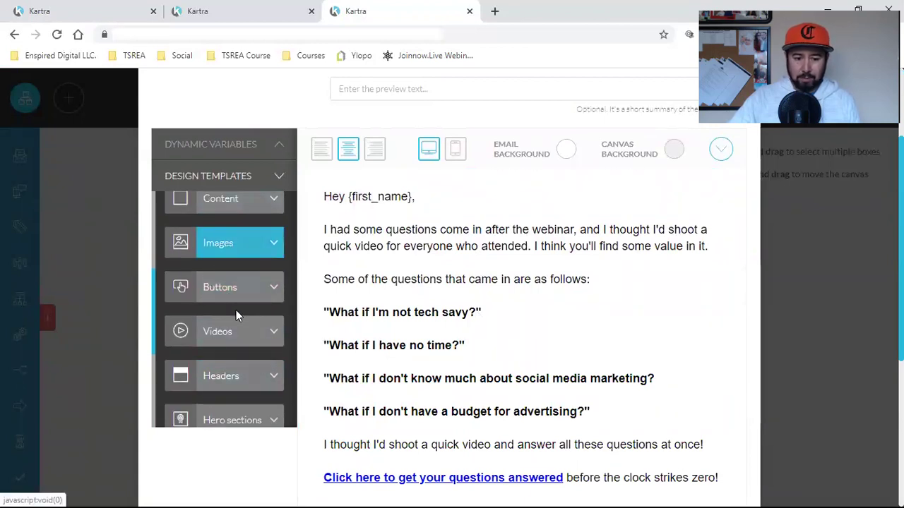
pyautogui.scroll(-3, 219, 290)
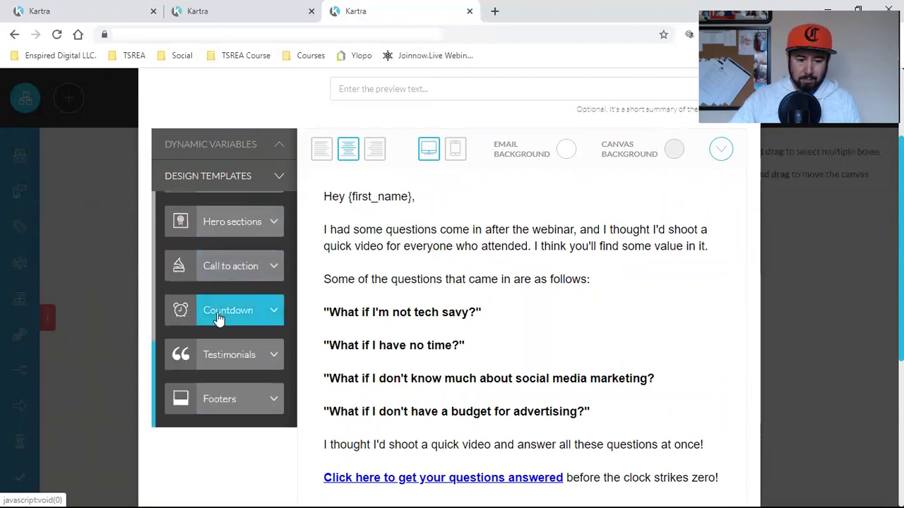
pyautogui.click(219, 310)
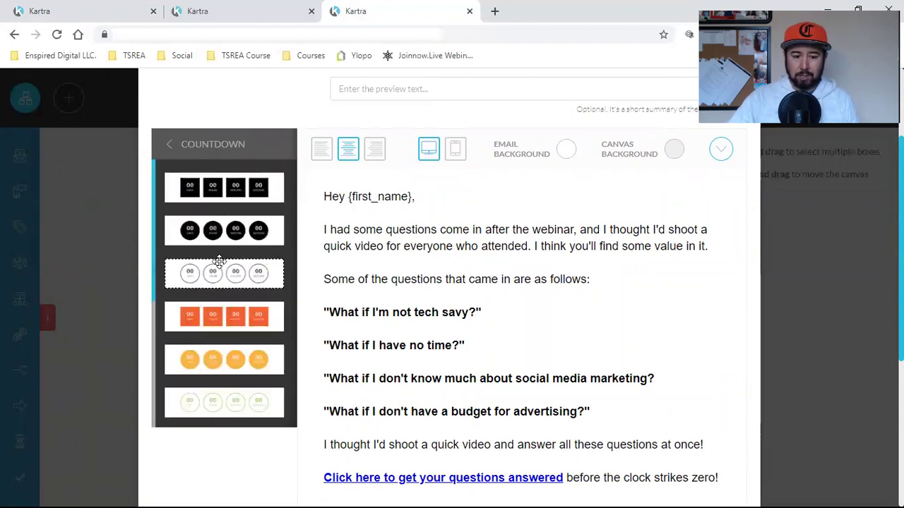
# Step: Add the dark red Countdown design with square boxes above the greeting of the "I made this video for you" email
pyautogui.scroll(-5, 219, 265)
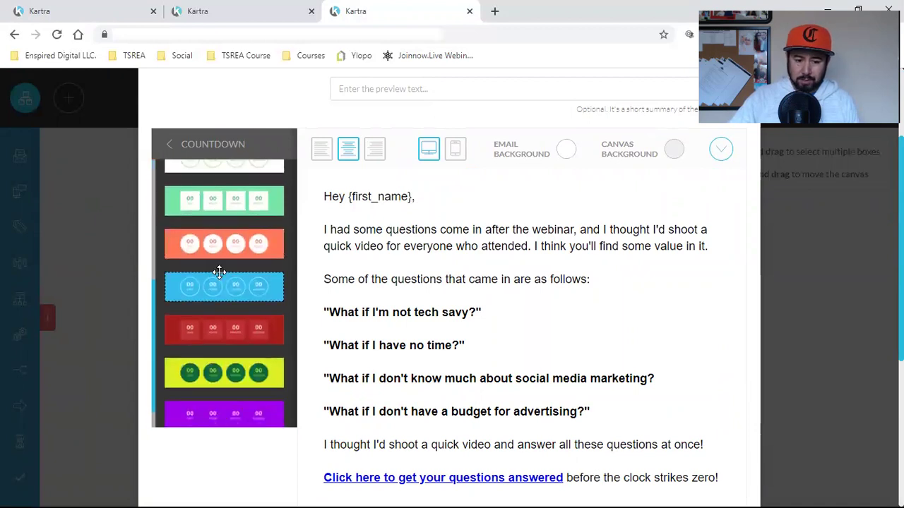
pyautogui.scroll(-1, 219, 273)
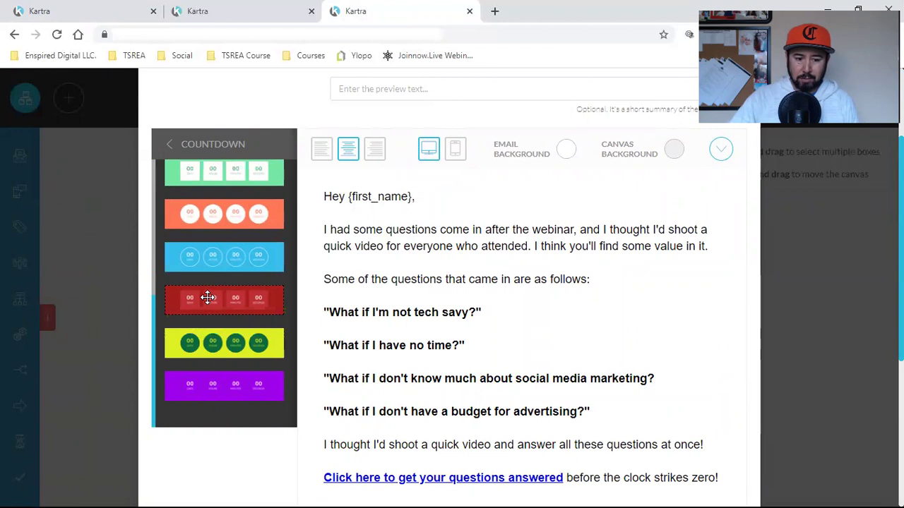
pyautogui.moveTo(204, 297); pyautogui.dragTo(533, 206)
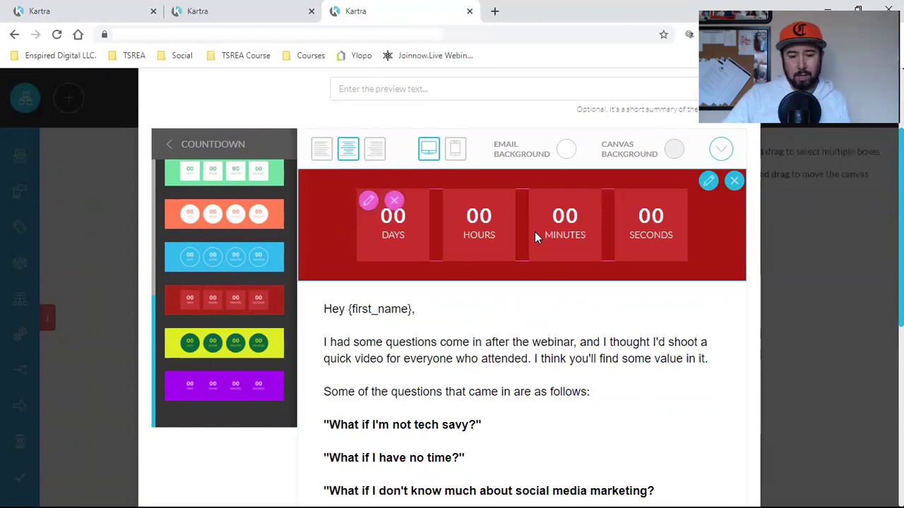
# Step: Set the red countdown's ending to Tag subs. (dynamic)
pyautogui.click(369, 204)
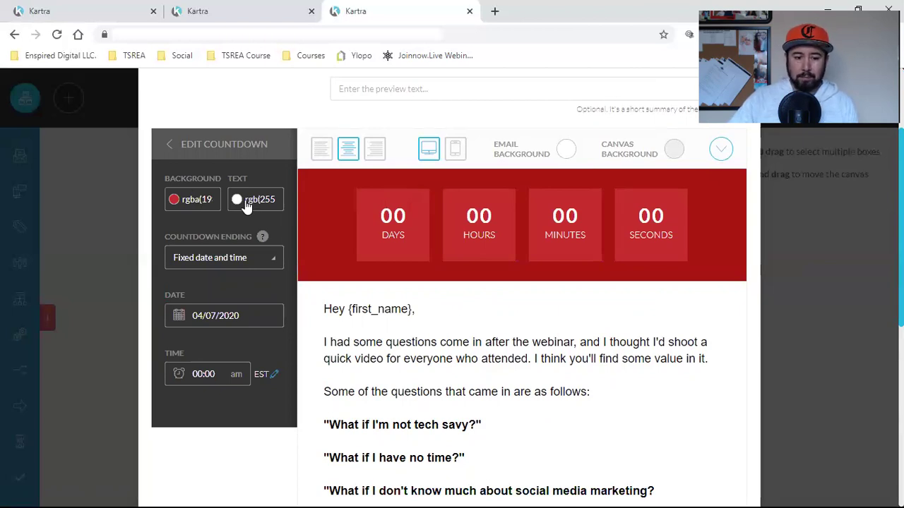
pyautogui.click(200, 262)
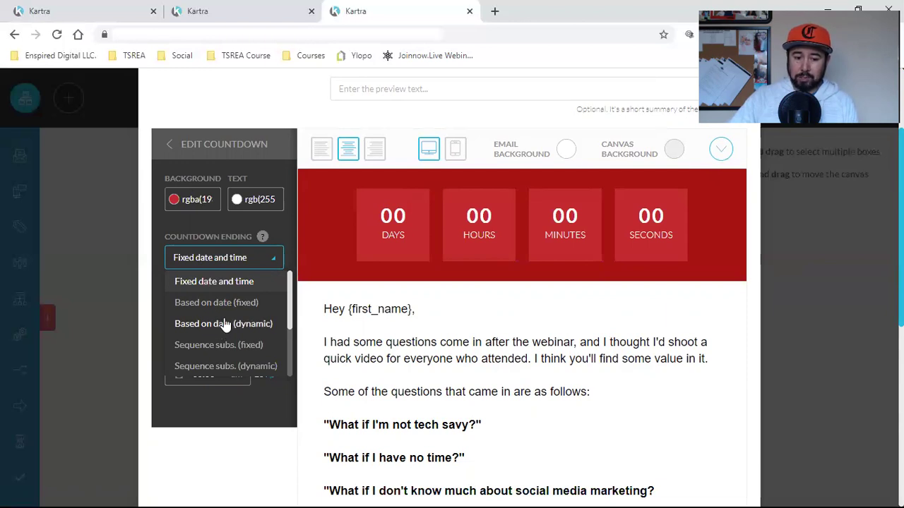
pyautogui.scroll(-3, 223, 323)
pyautogui.scroll(-2, 228, 303)
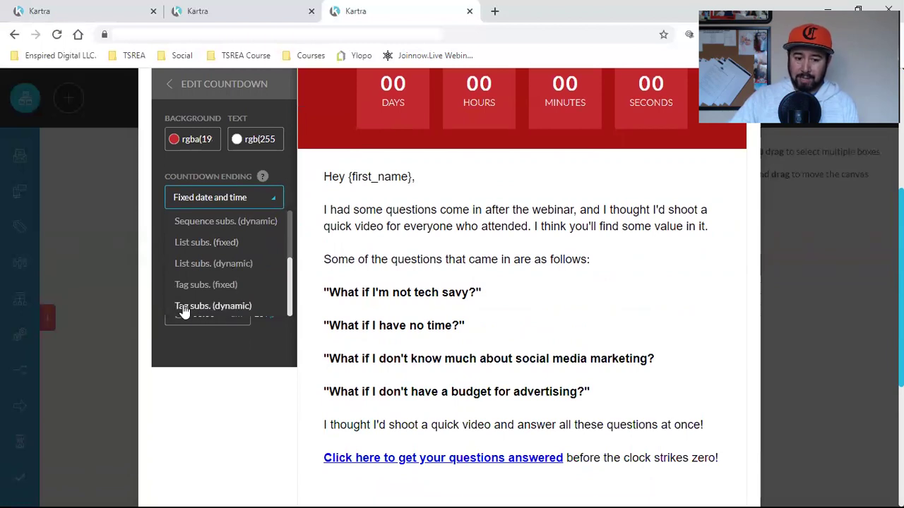
pyautogui.click(230, 311)
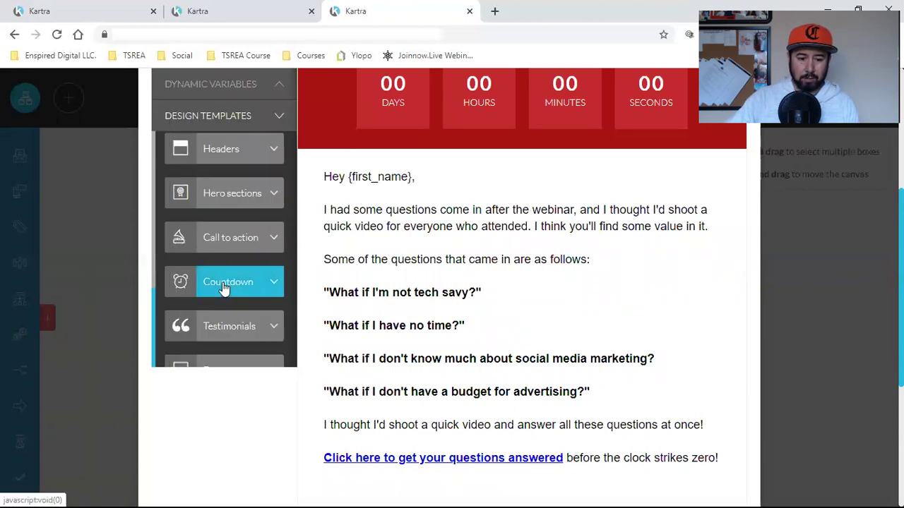
pyautogui.click(226, 288)
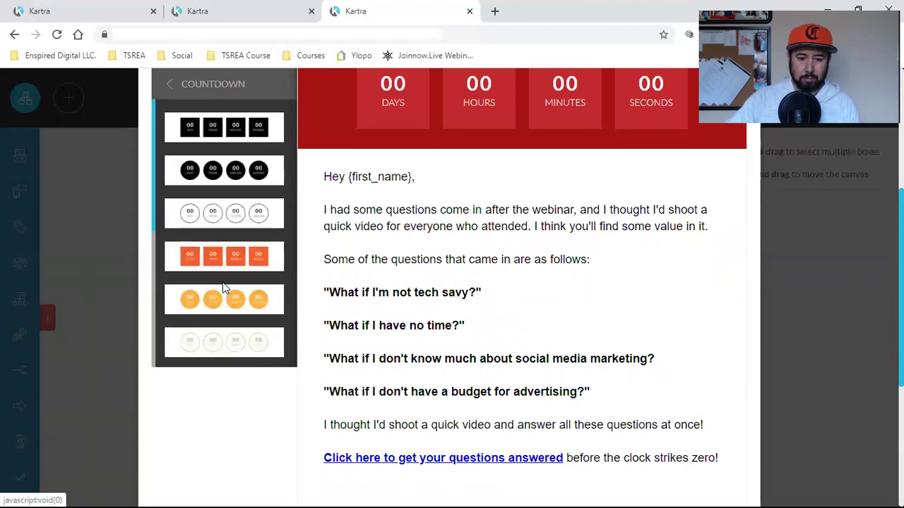
pyautogui.click(457, 120)
pyautogui.scroll(2, 457, 123)
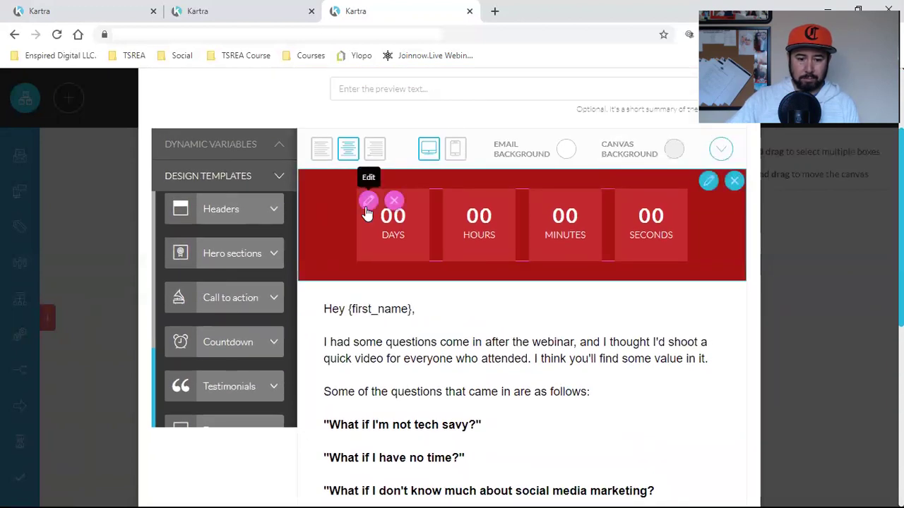
# Step: Base the red countdown on the TSREA Training Course tag category and the Registered For TSREA Webclass tag
pyautogui.click(368, 203)
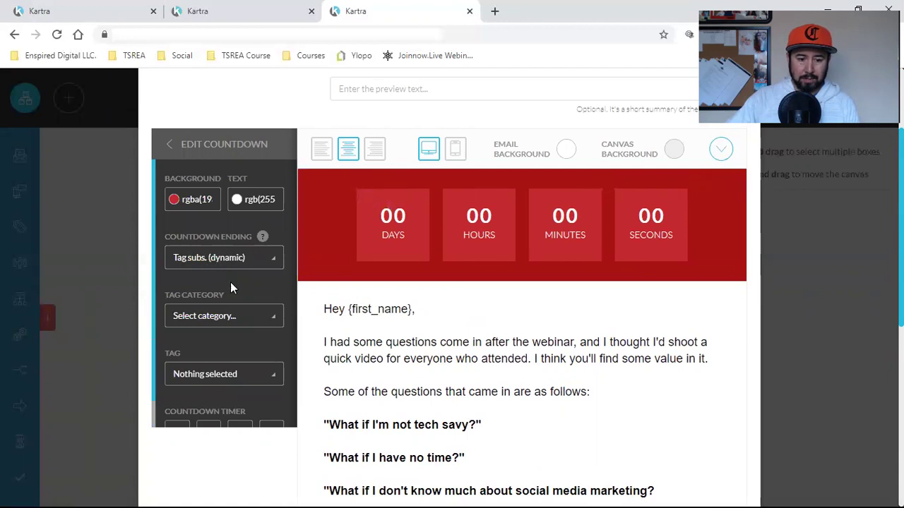
pyautogui.click(208, 319)
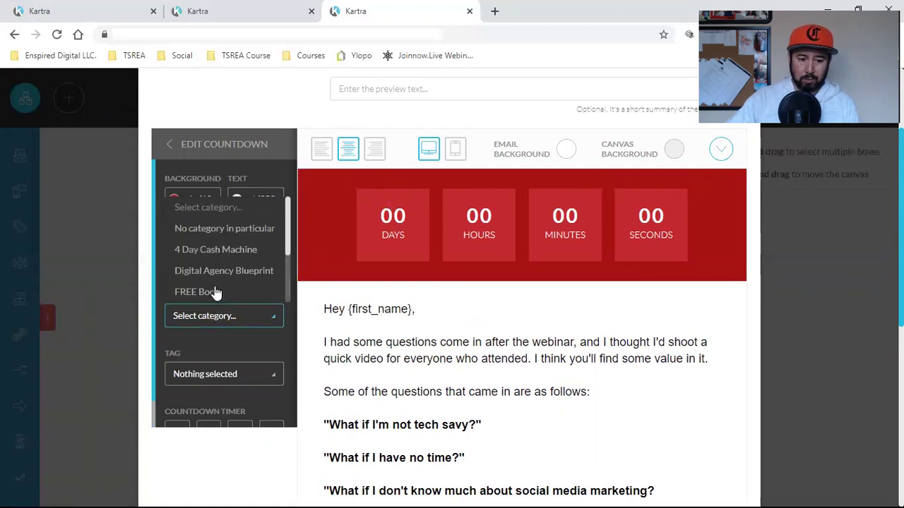
pyautogui.scroll(-1, 230, 257)
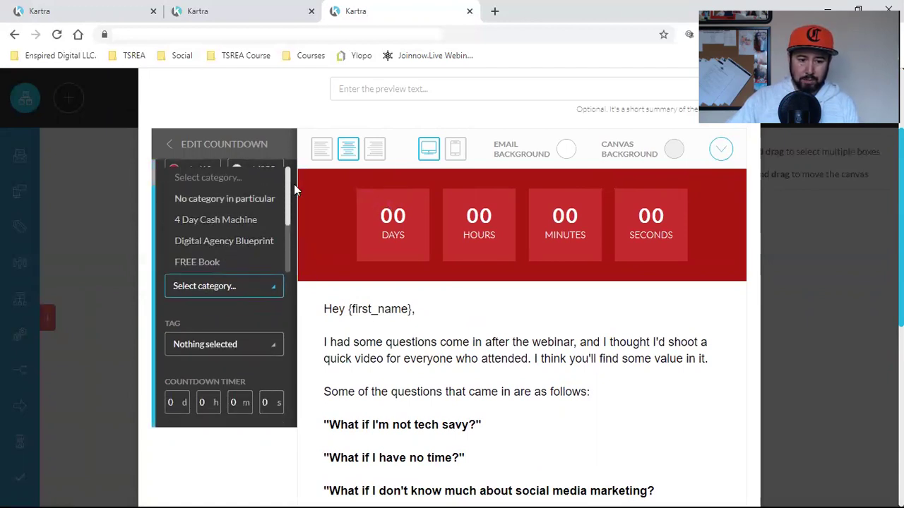
pyautogui.moveTo(287, 184); pyautogui.dragTo(288, 248)
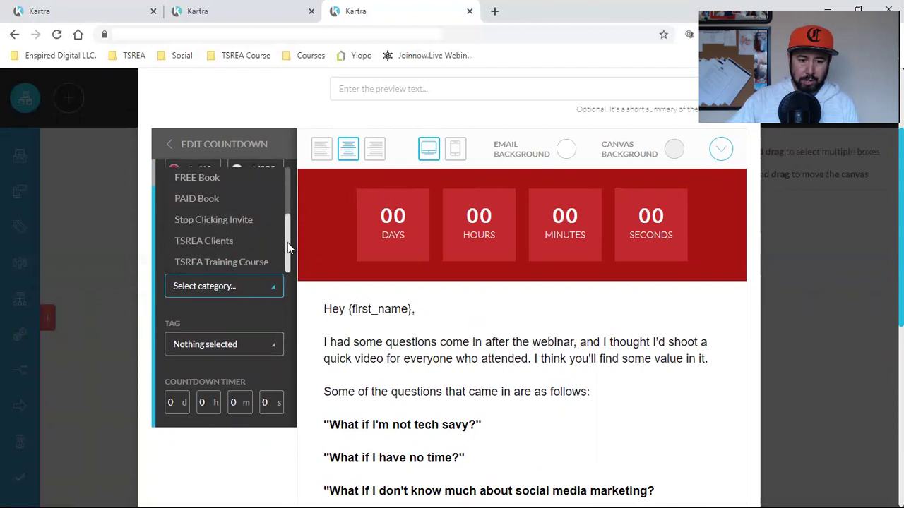
pyautogui.click(251, 261)
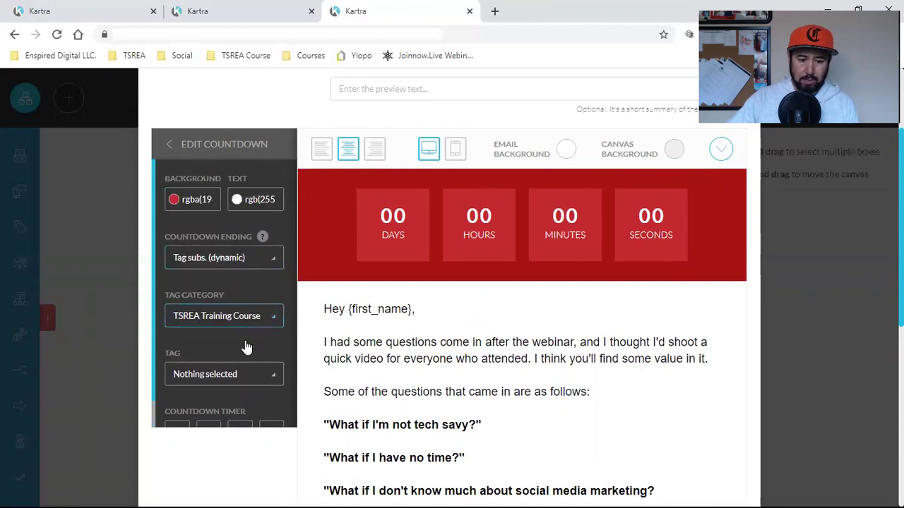
pyautogui.scroll(-1, 233, 371)
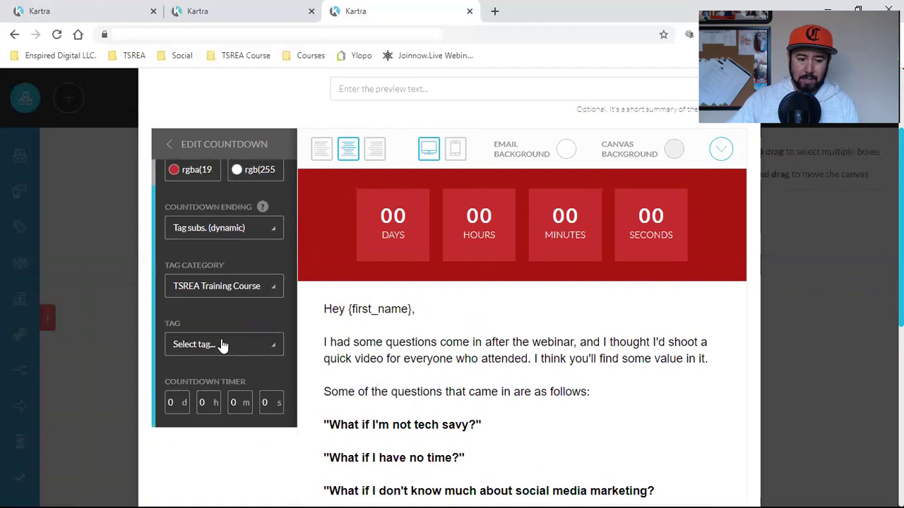
pyautogui.click(221, 345)
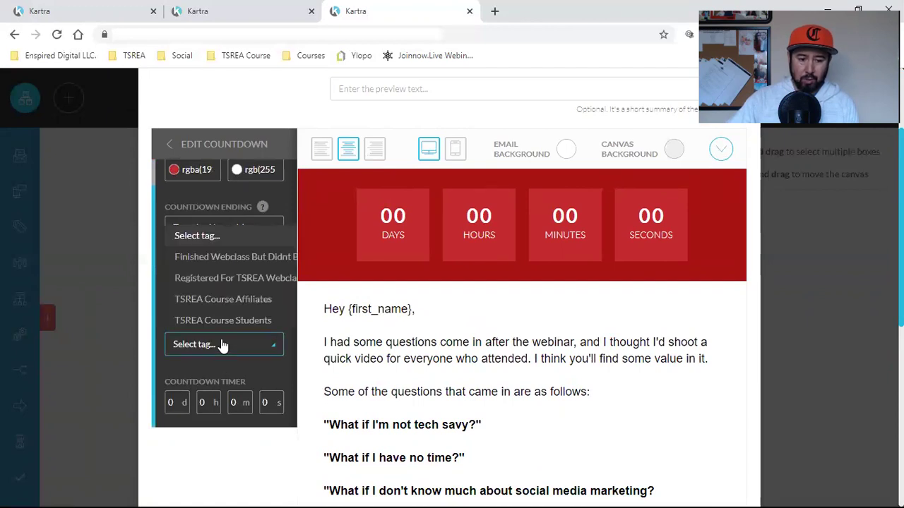
pyautogui.click(236, 280)
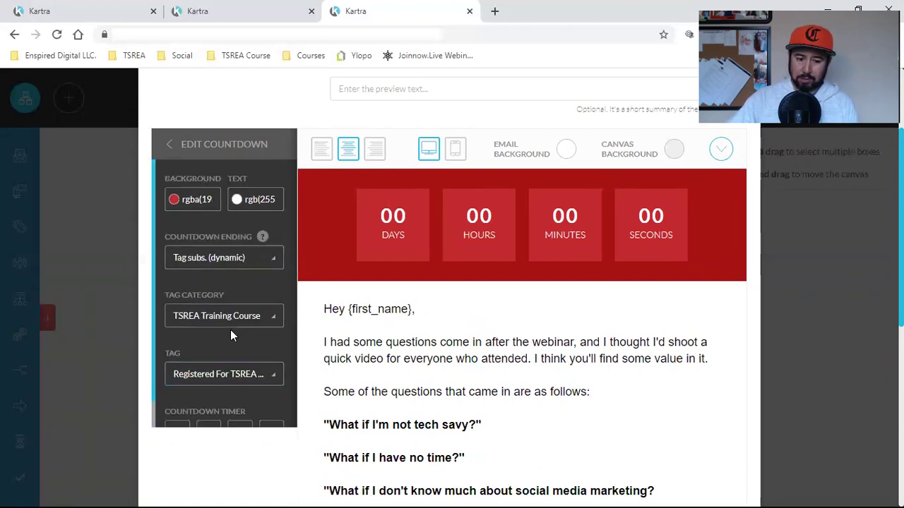
# Step: Set the red countdown's timer to 5 days
pyautogui.scroll(-1, 230, 332)
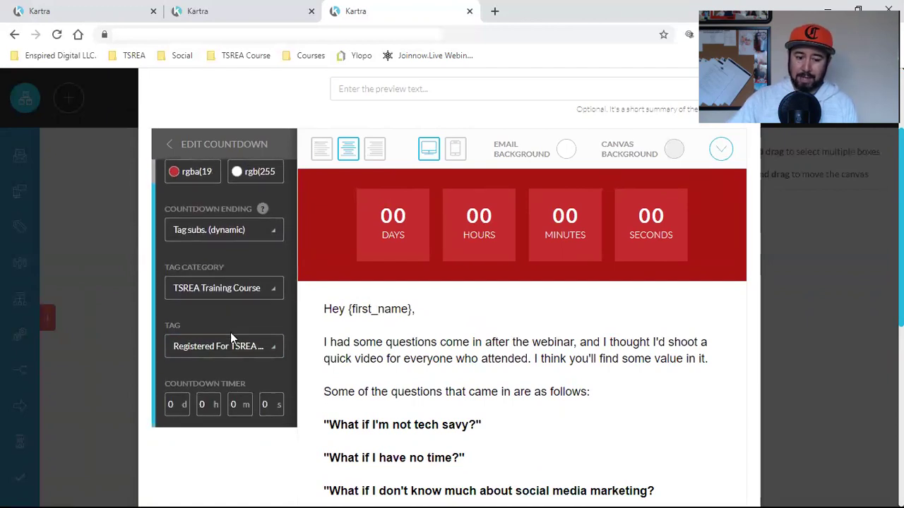
pyautogui.doubleClick(169, 402)
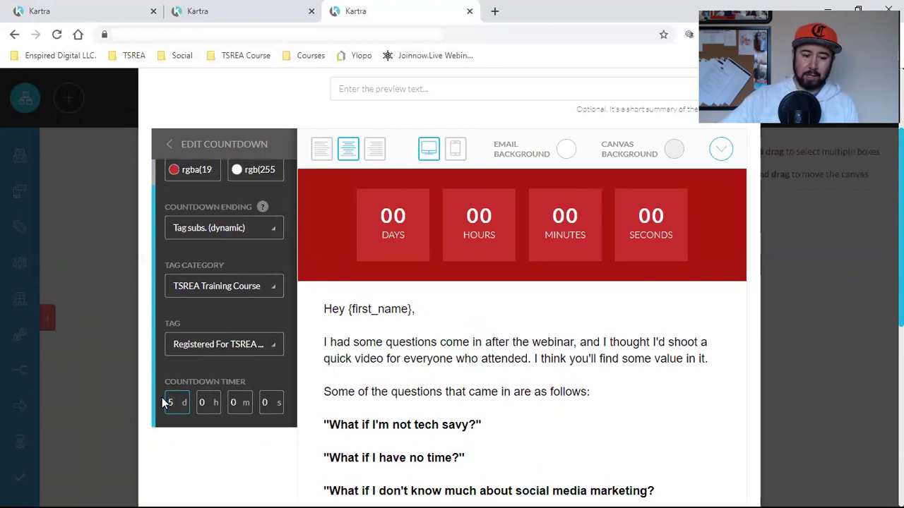
pyautogui.click(480, 358)
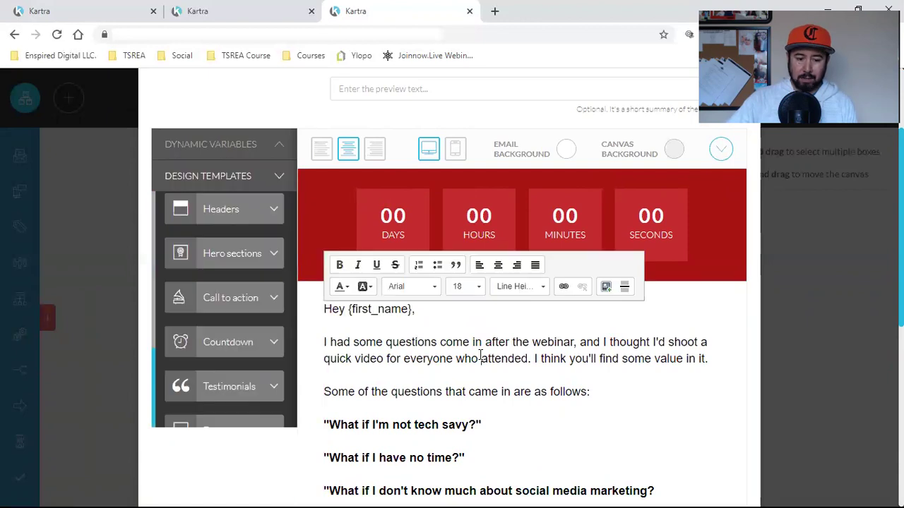
# Step: Delete the red countdown section above the email's greeting
pyautogui.scroll(1, 650, 302)
pyautogui.scroll(2, 650, 302)
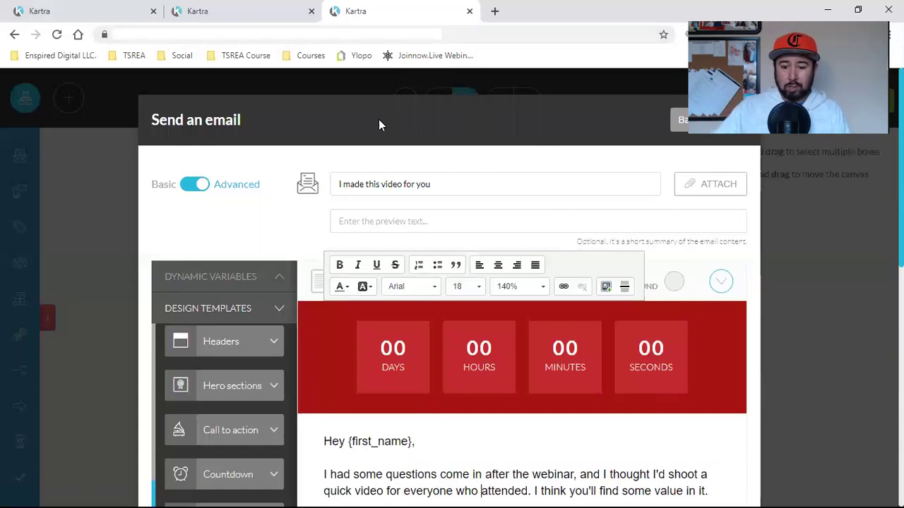
pyautogui.click(492, 361)
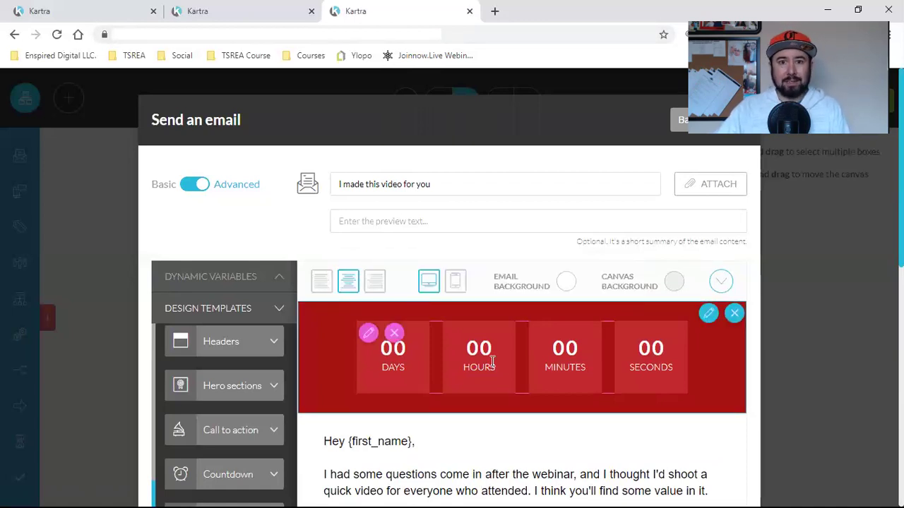
pyautogui.click(735, 314)
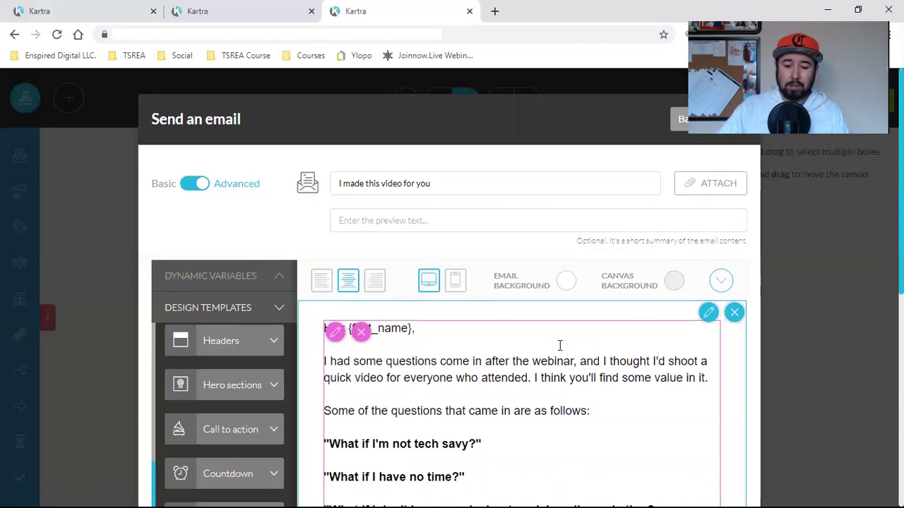
# Step: Check the round-style countdown at the end of the email and return to the sequence canvas
pyautogui.scroll(-6, 560, 348)
pyautogui.scroll(5, 560, 348)
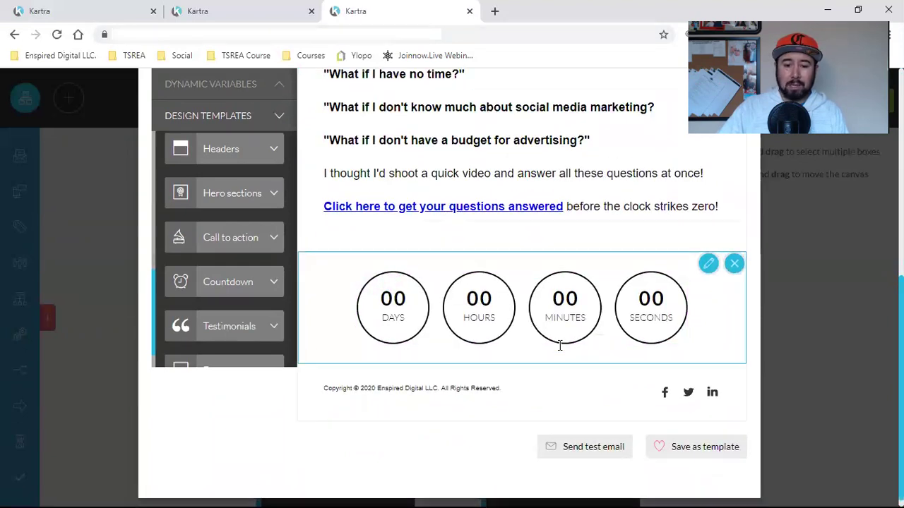
pyautogui.scroll(2, 560, 346)
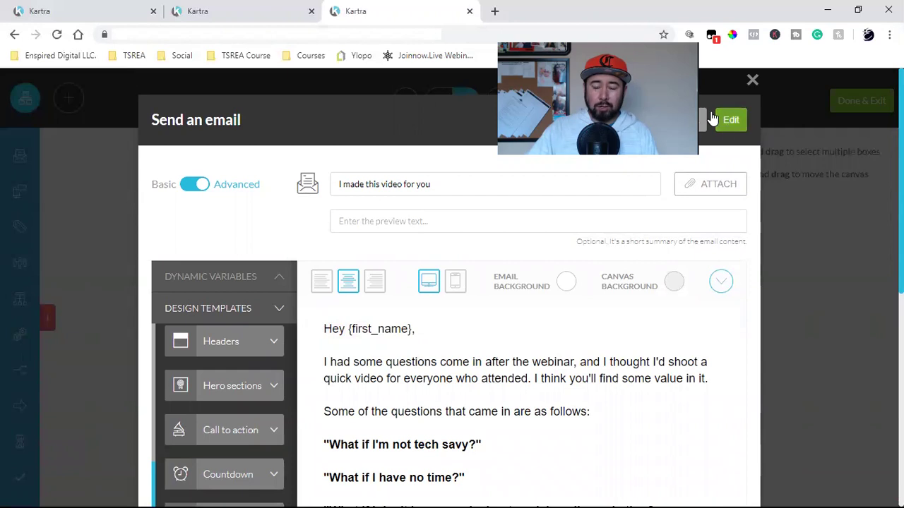
pyautogui.click(713, 118)
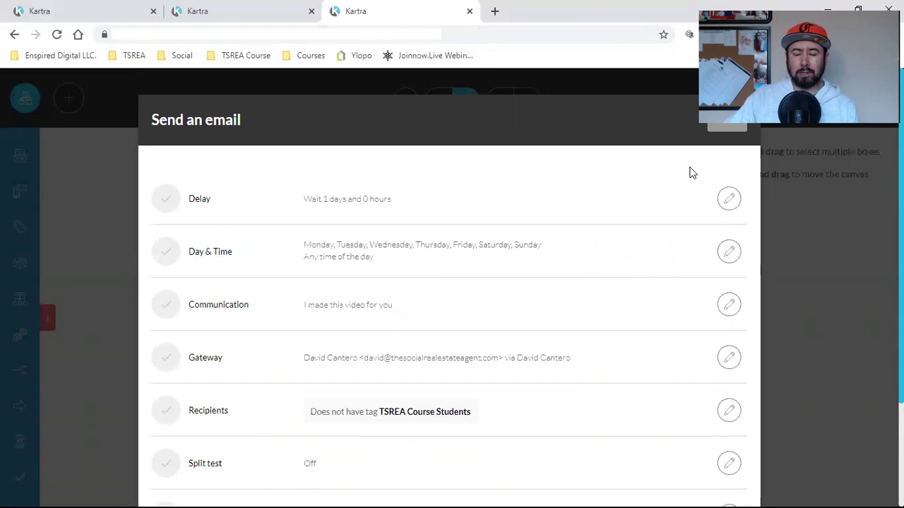
pyautogui.click(691, 120)
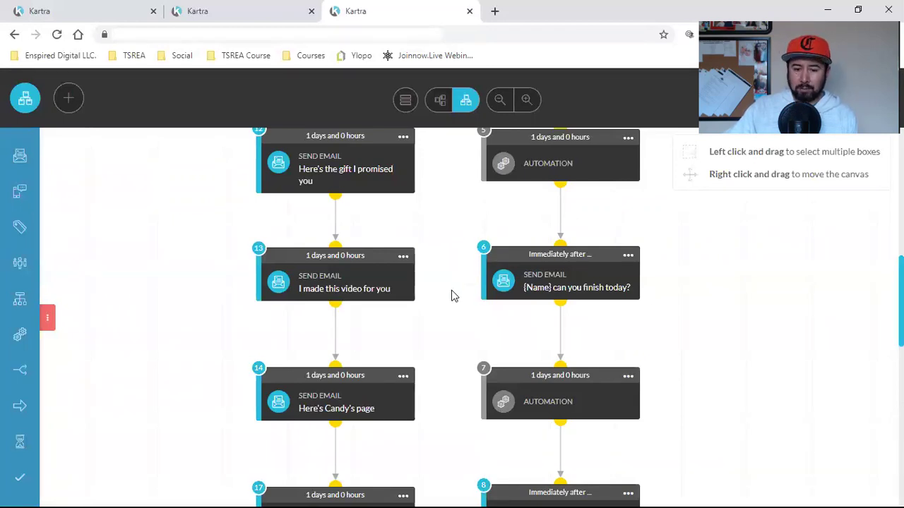
# Step: Review the sequence's Split step and the follow-up emails and automations along its TRUE and FALSE branches
pyautogui.scroll(4, 453, 297)
pyautogui.scroll(4, 453, 295)
pyautogui.scroll(-2, 451, 291)
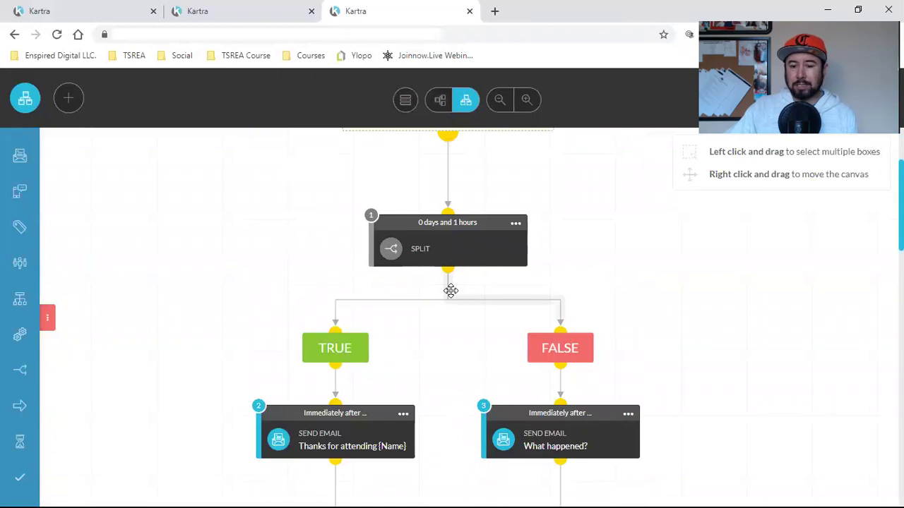
pyautogui.scroll(-2, 451, 291)
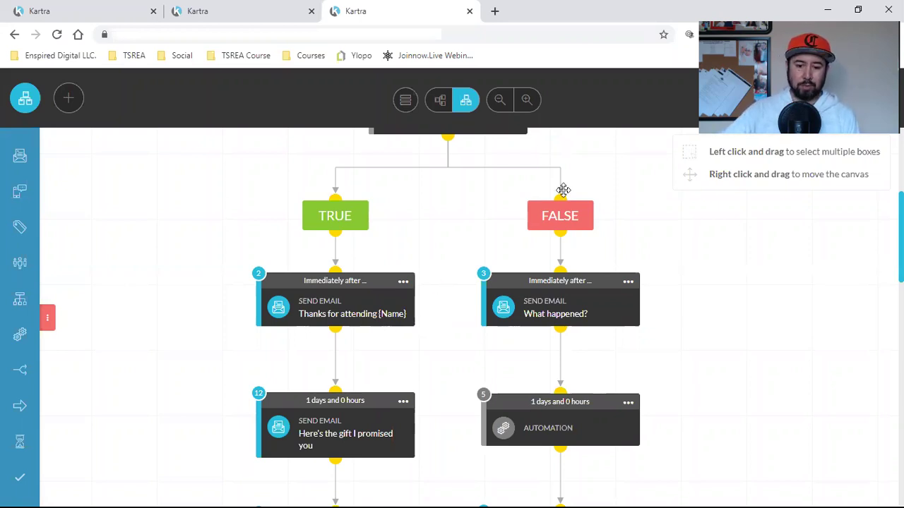
pyautogui.scroll(-5, 613, 335)
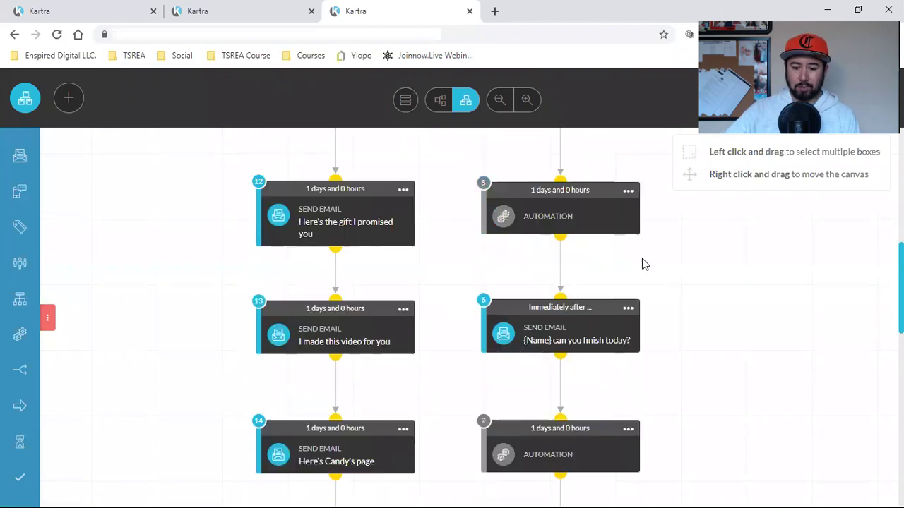
pyautogui.scroll(-2, 643, 264)
# Step: Open the "Did you get my last email?" email on the FALSE branch and examine its content down to the countdown
pyautogui.click(628, 228)
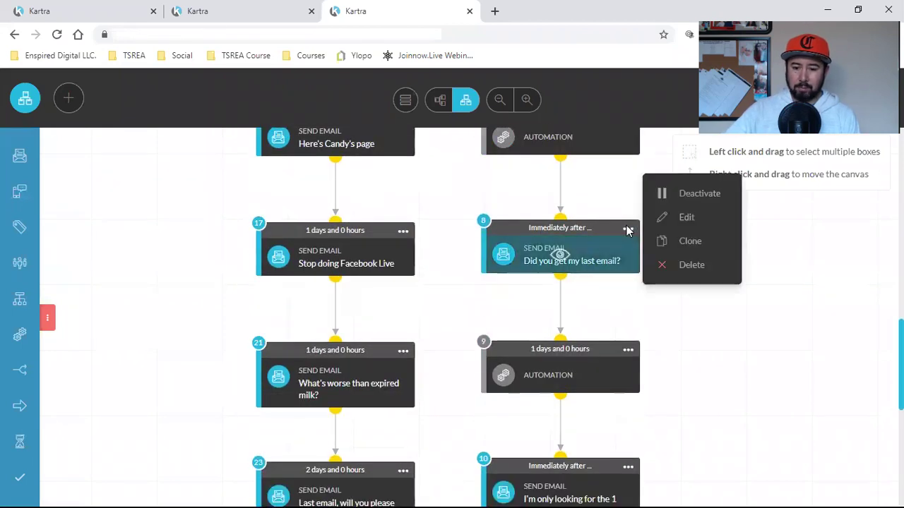
pyautogui.click(508, 295)
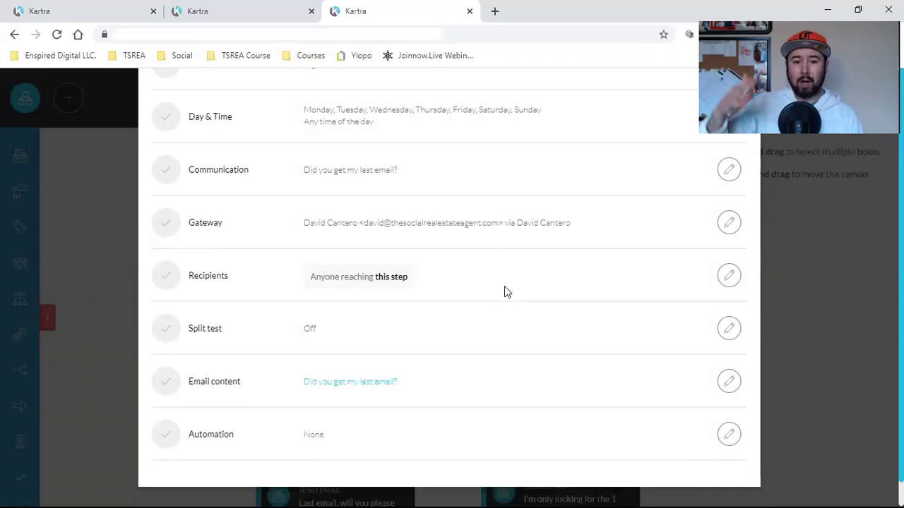
pyautogui.scroll(2, 504, 291)
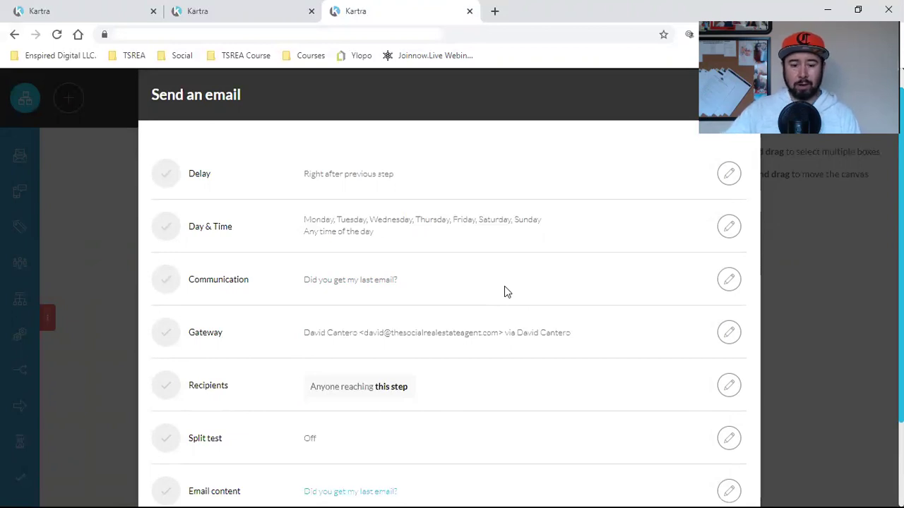
pyautogui.scroll(-2, 506, 290)
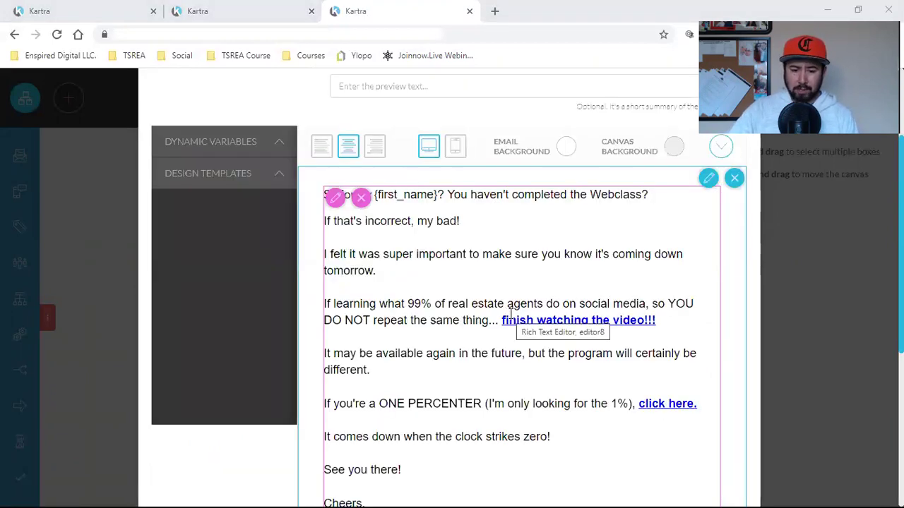
pyautogui.scroll(-4, 494, 325)
pyautogui.moveTo(440, 337)
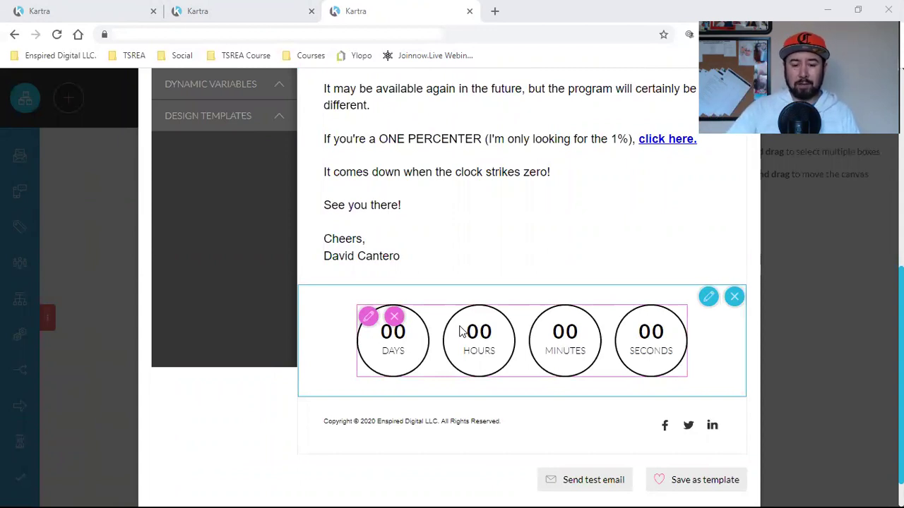
# Step: Check the tag and timer settings of the email's round countdown and return to the sequence canvas
pyautogui.click(367, 319)
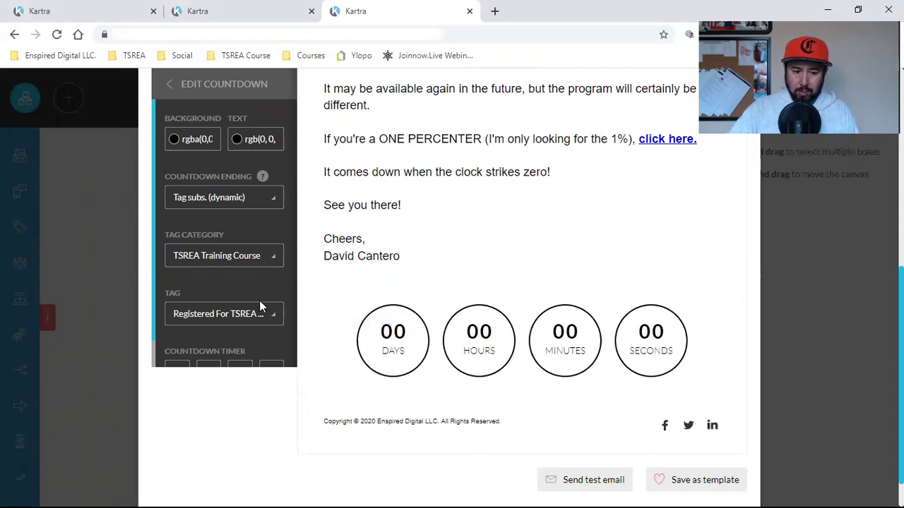
pyautogui.scroll(-1, 195, 317)
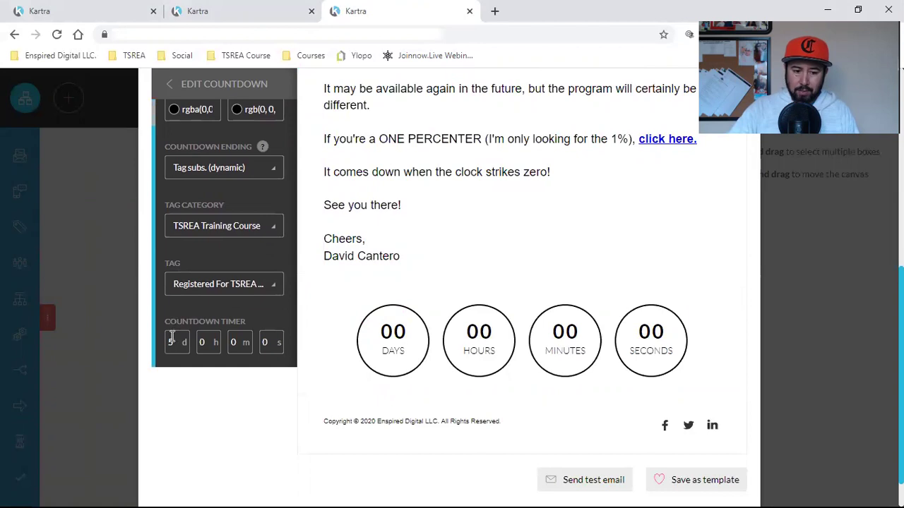
pyautogui.scroll(6, 523, 303)
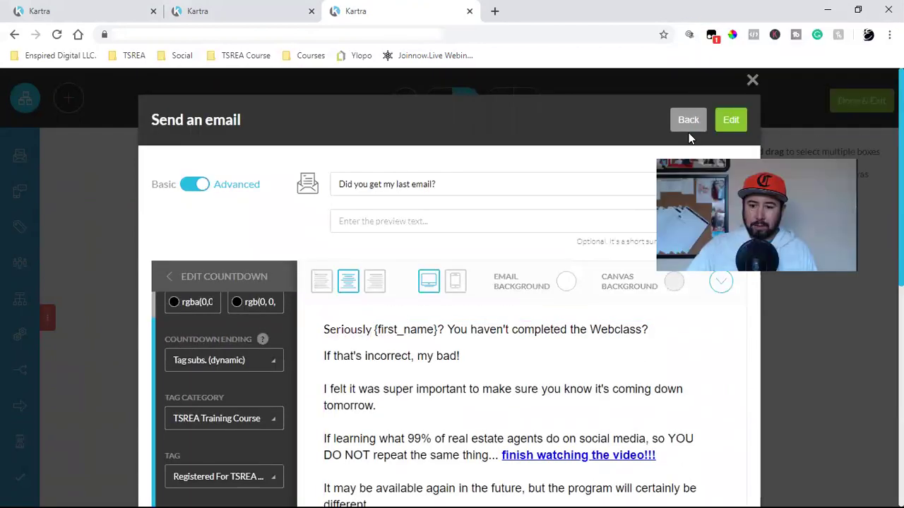
pyautogui.click(731, 120)
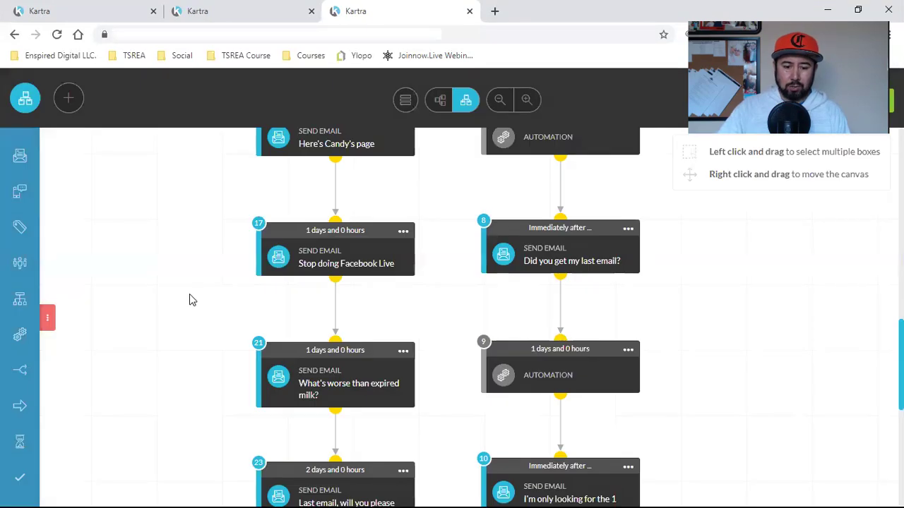
# Step: Review the emails and automations along both branches of the sequence down to their Complete steps
pyautogui.scroll(-4, 197, 303)
pyautogui.scroll(4, 202, 306)
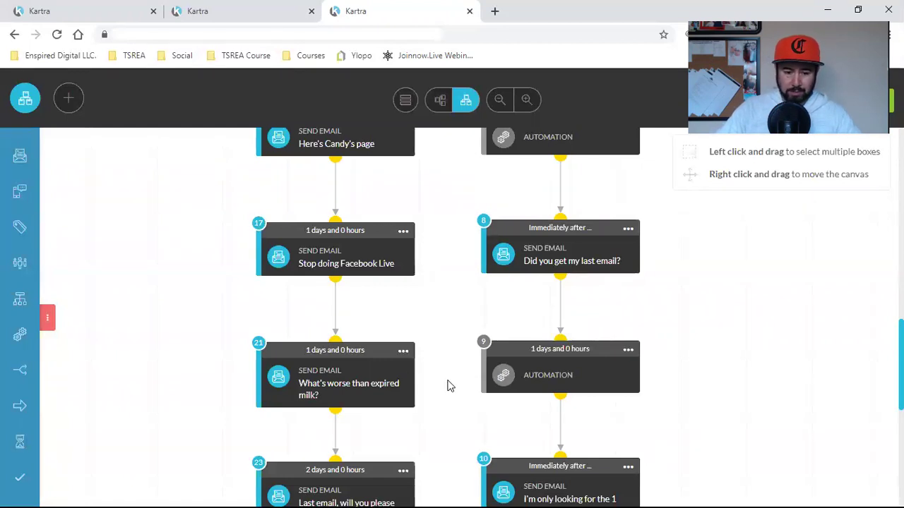
pyautogui.scroll(-2, 448, 385)
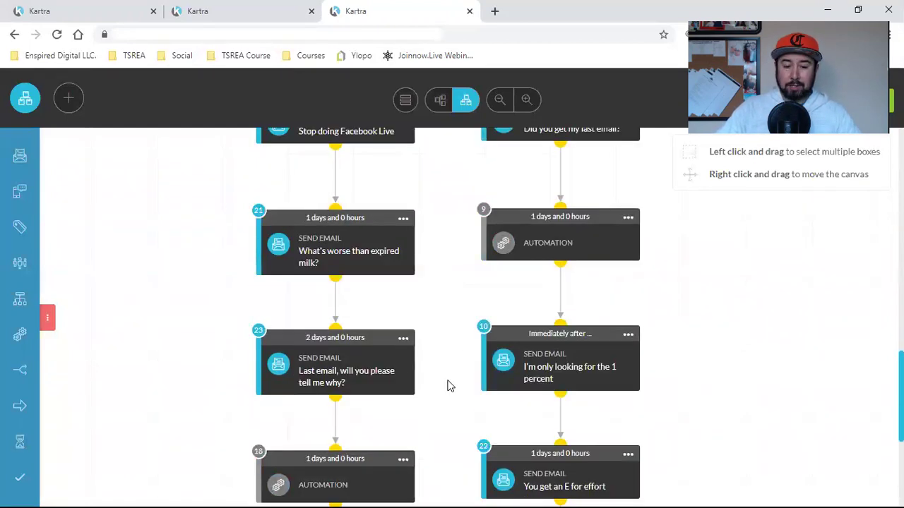
pyautogui.scroll(7, 448, 386)
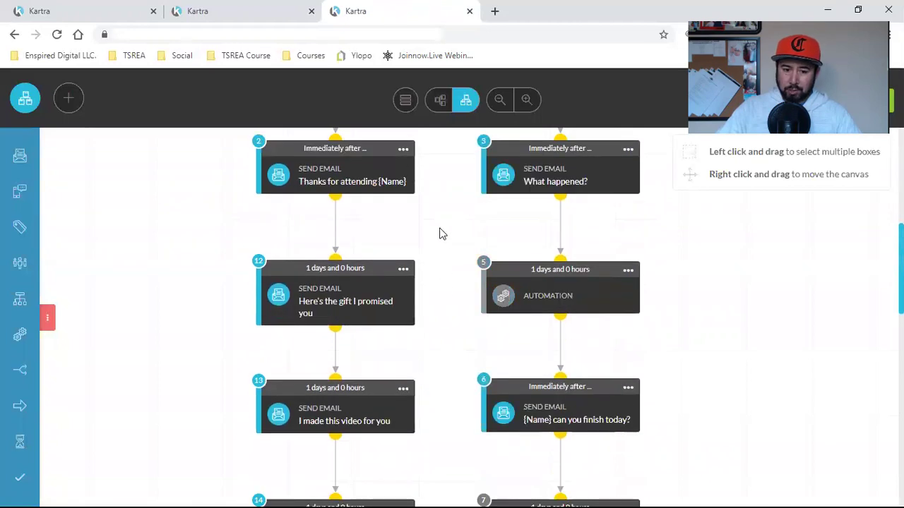
pyautogui.scroll(4, 423, 247)
pyautogui.scroll(-6, 366, 327)
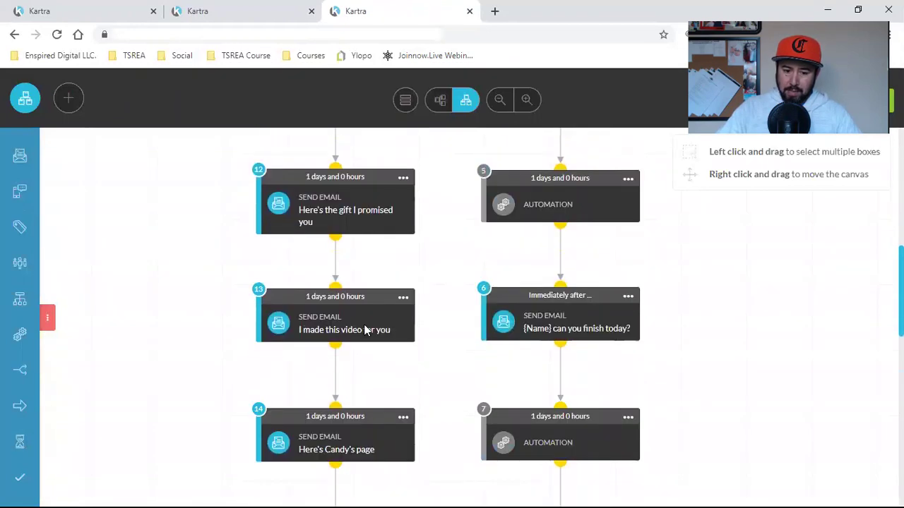
pyautogui.scroll(-4, 343, 293)
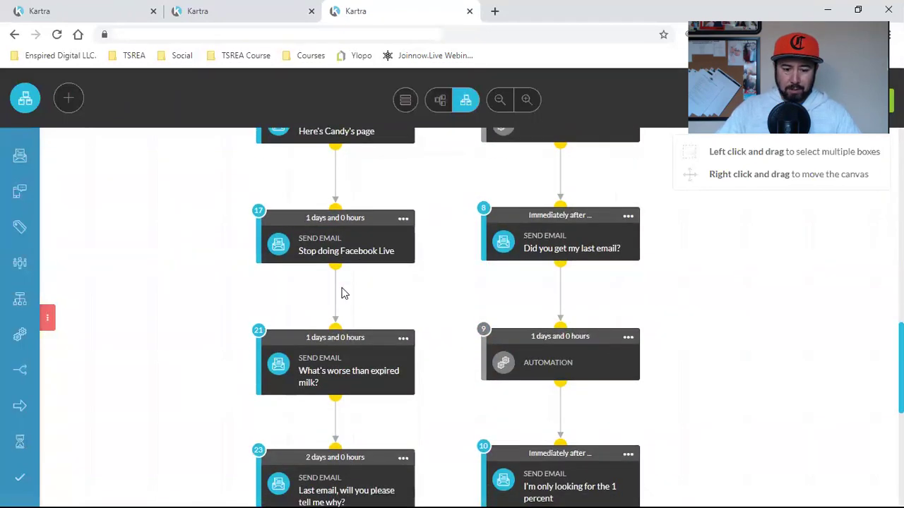
pyautogui.scroll(-4, 343, 293)
pyautogui.scroll(-2, 342, 293)
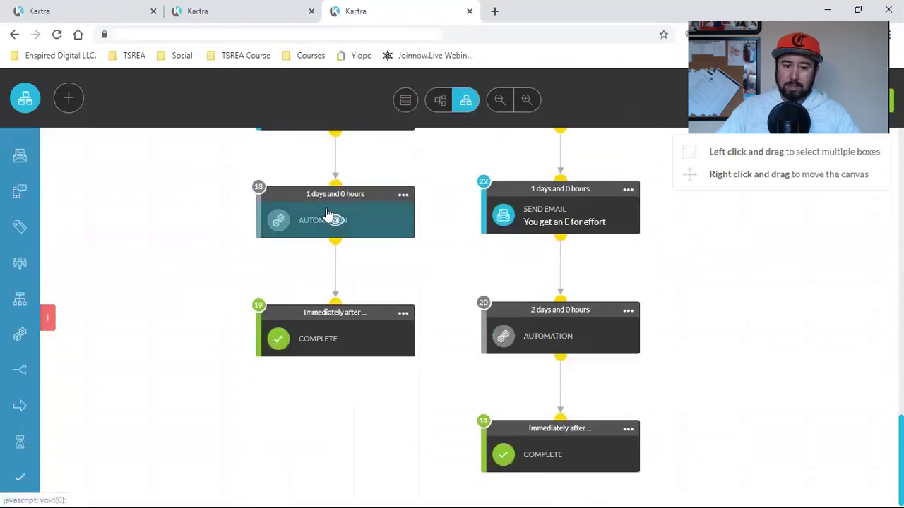
# Step: Open the automation just before Complete on the TRUE branch, examine its list subscription action, and close it
pyautogui.click(404, 197)
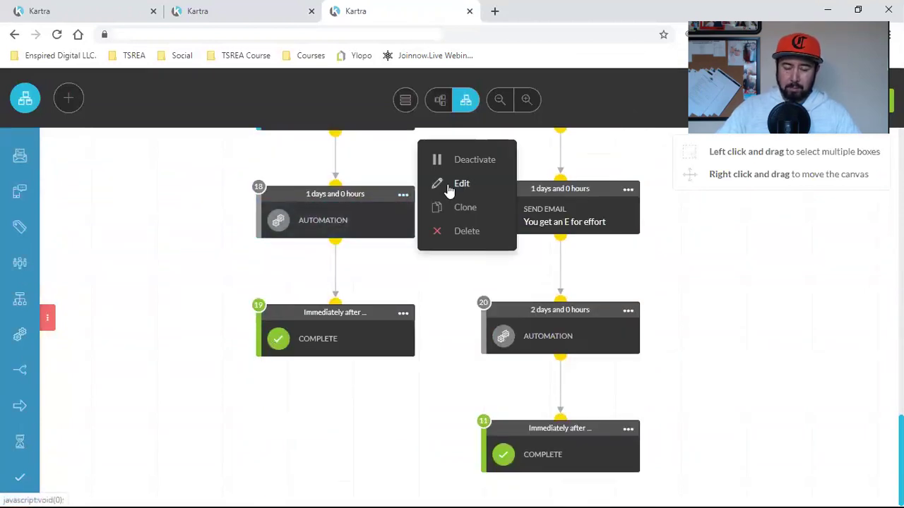
pyautogui.click(202, 235)
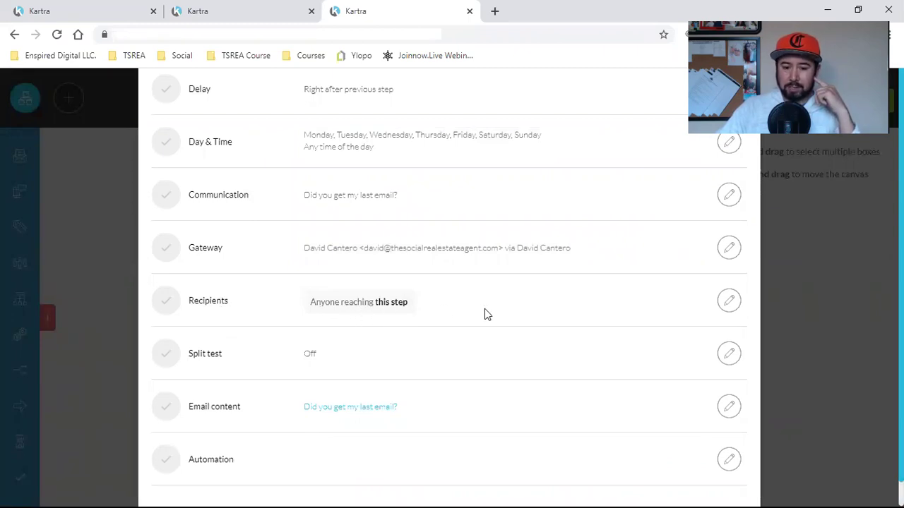
pyautogui.moveTo(519, 347)
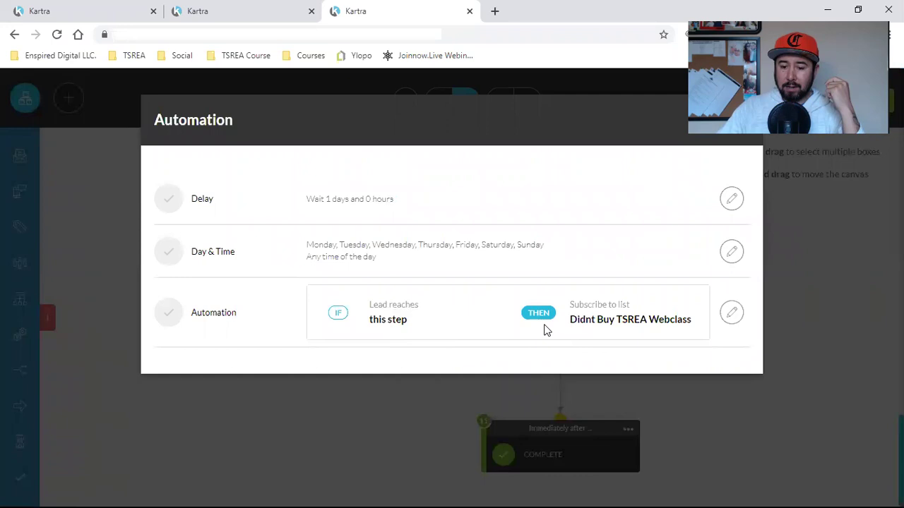
pyautogui.click(613, 323)
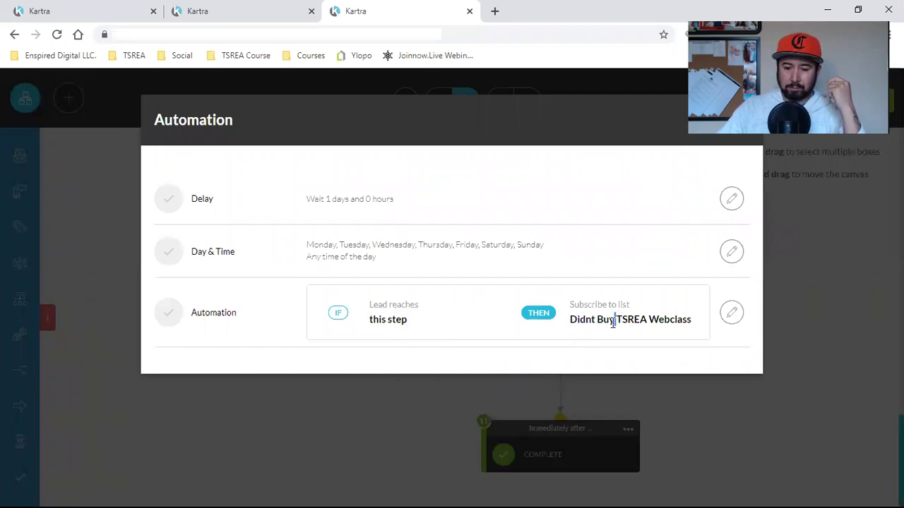
pyautogui.tripleClick(612, 323)
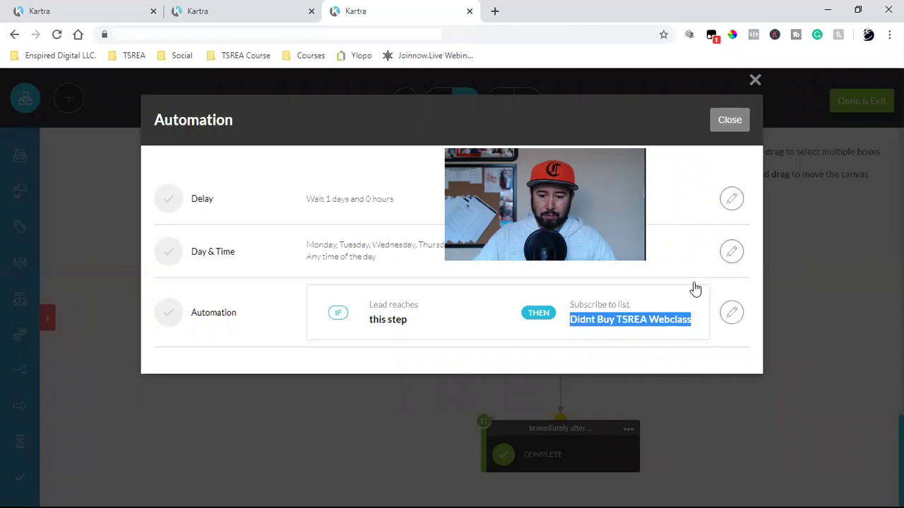
pyautogui.press('Escape')
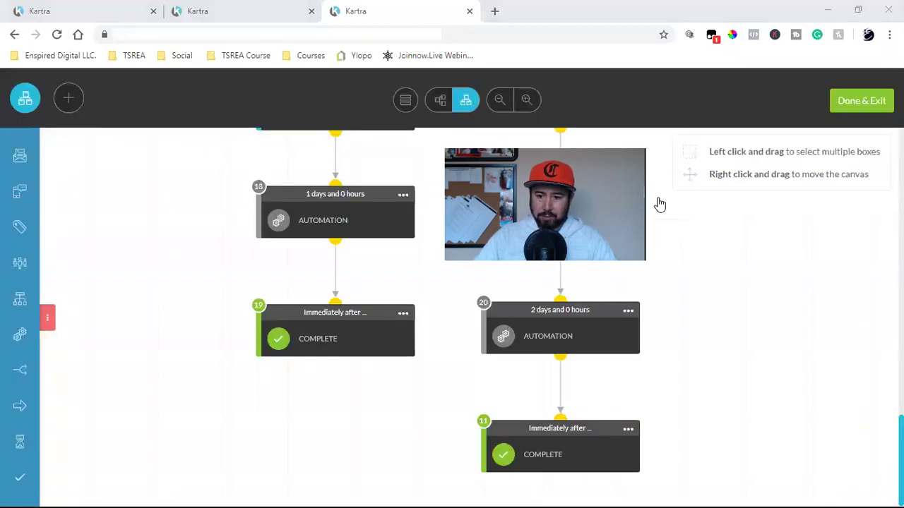
# Step: Review the TRUE branch's emails from "Thanks for attending {Name}" down to "Last email, will you please tell me why?"
pyautogui.scroll(5, 761, 303)
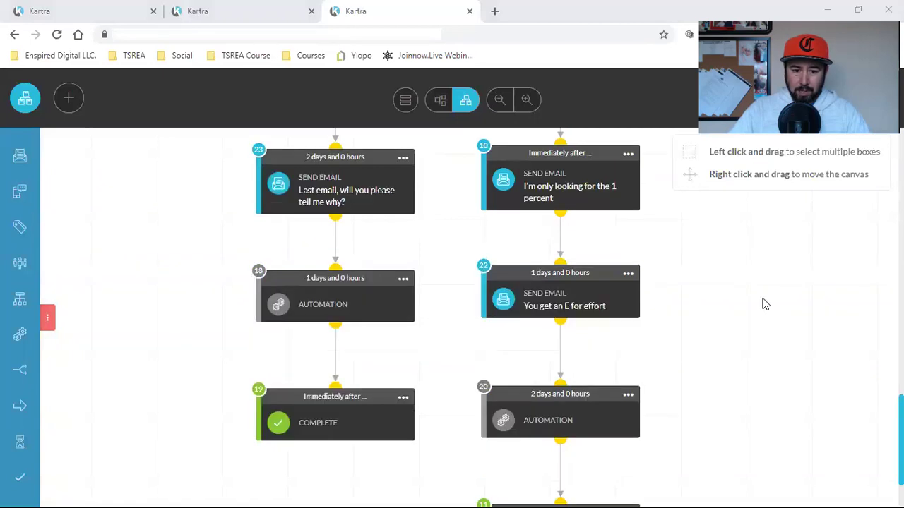
pyautogui.moveTo(321, 244)
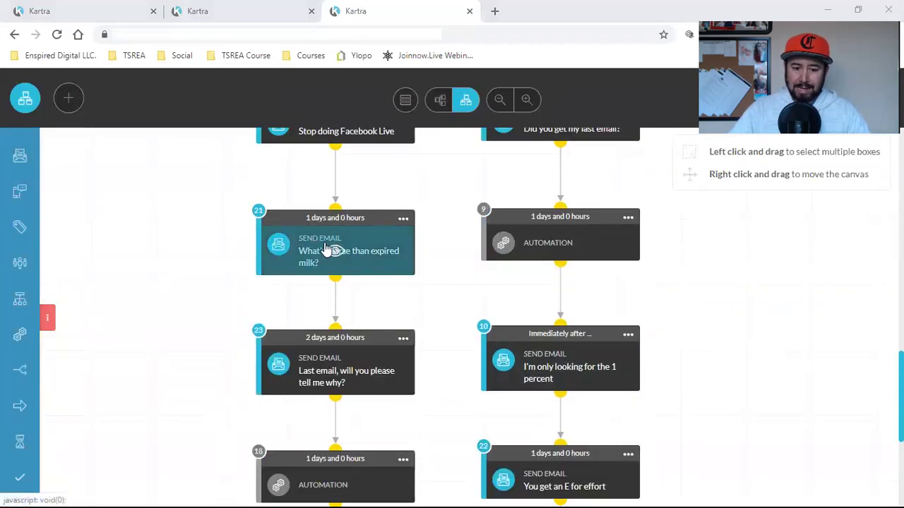
pyautogui.moveTo(323, 365)
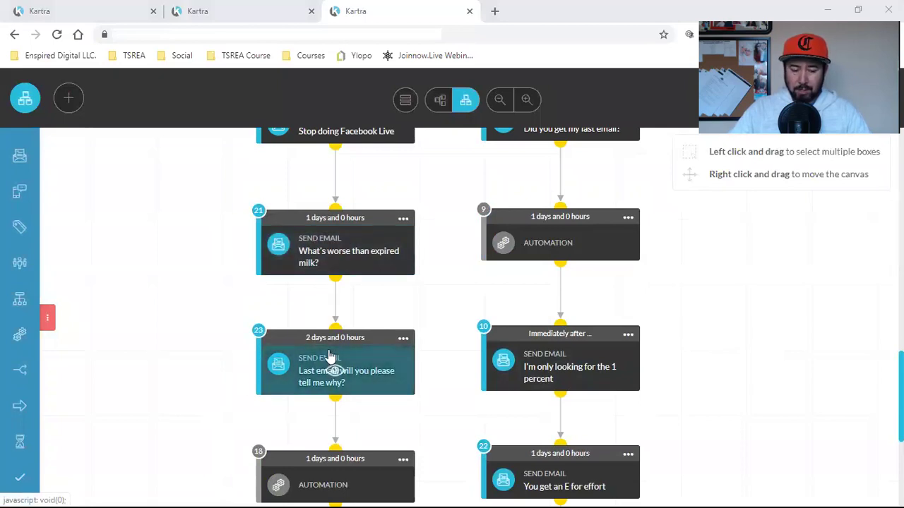
pyautogui.scroll(10, 127, 355)
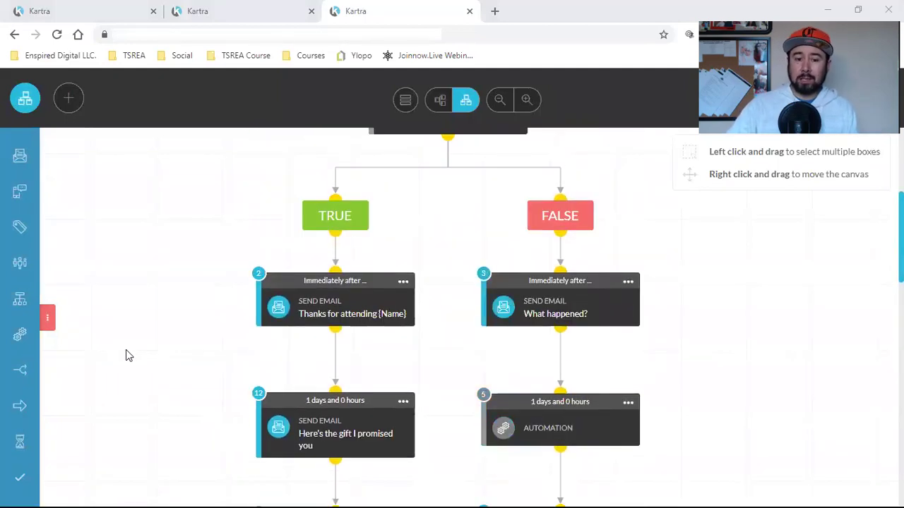
pyautogui.scroll(-3, 125, 356)
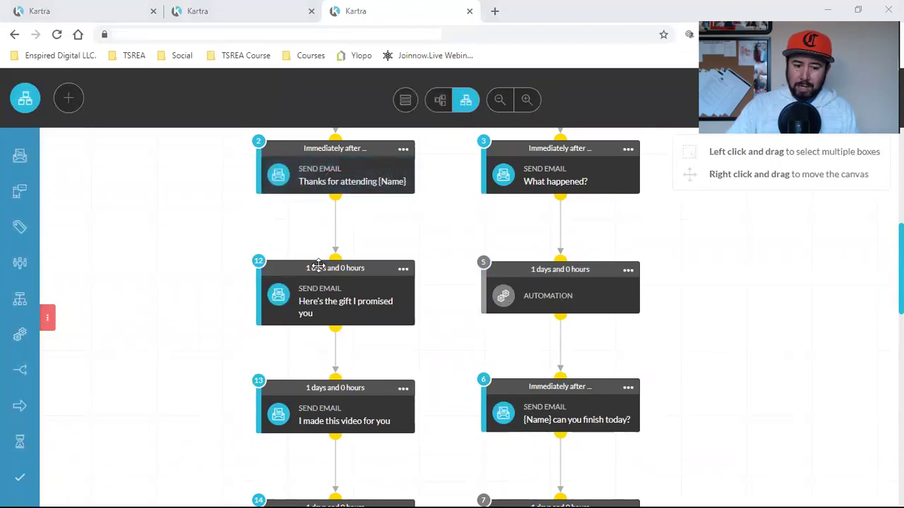
pyautogui.scroll(-3, 335, 233)
pyautogui.scroll(-6, 329, 275)
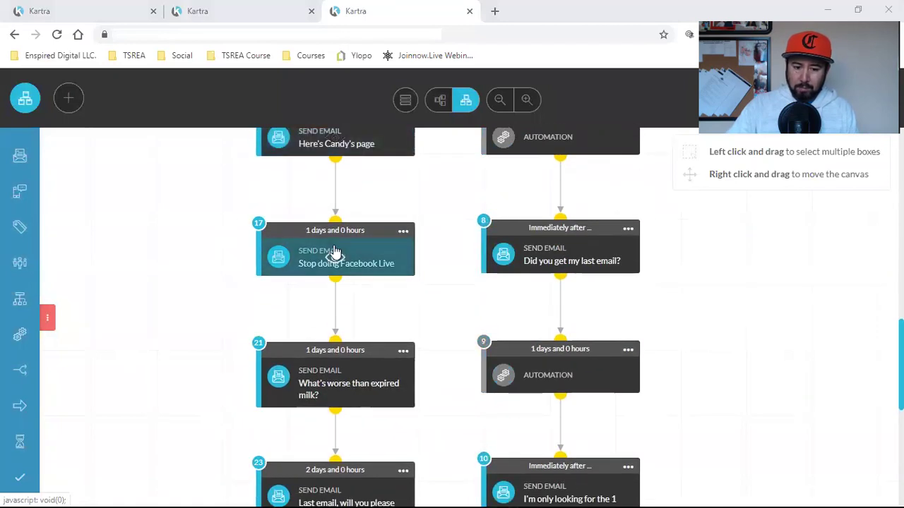
pyautogui.scroll(-3, 336, 252)
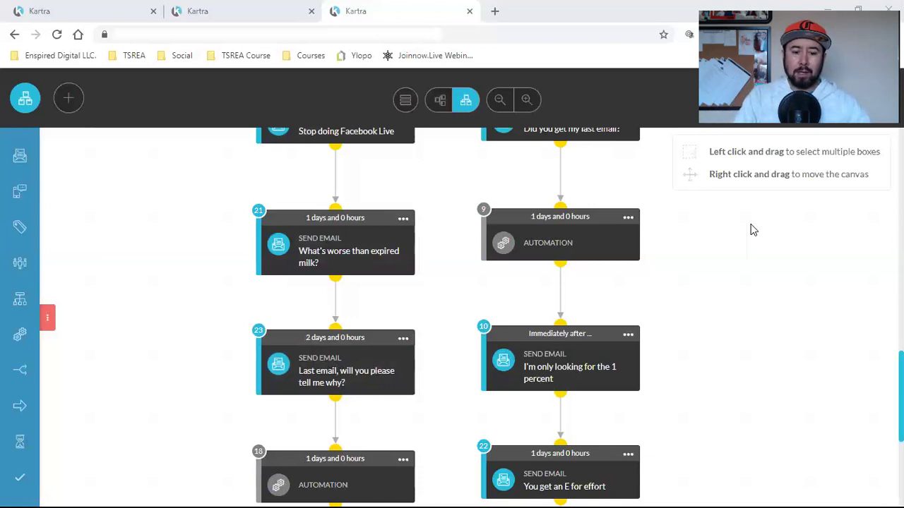
# Step: Review the FALSE branch down to its Complete step and trace it back to the Split and the "What happened?" email
pyautogui.click(339, 374)
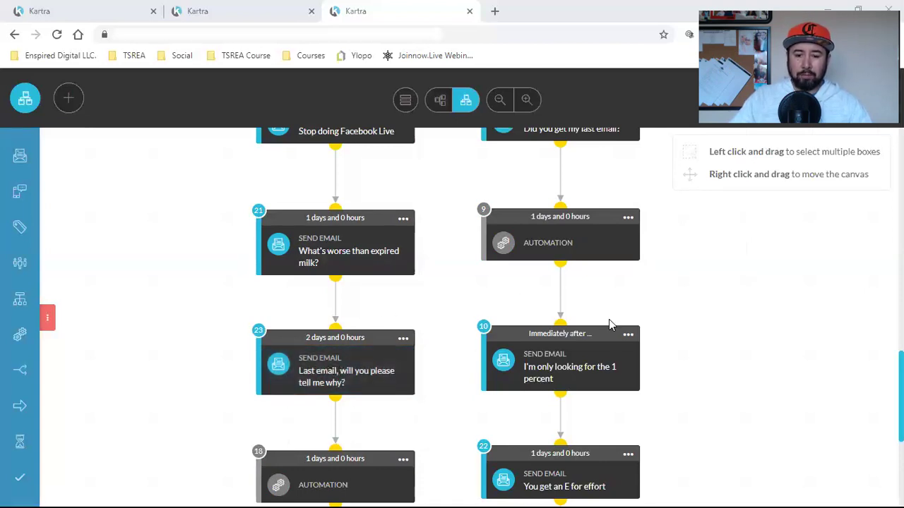
pyautogui.scroll(10, 609, 323)
pyautogui.scroll(-10, 572, 356)
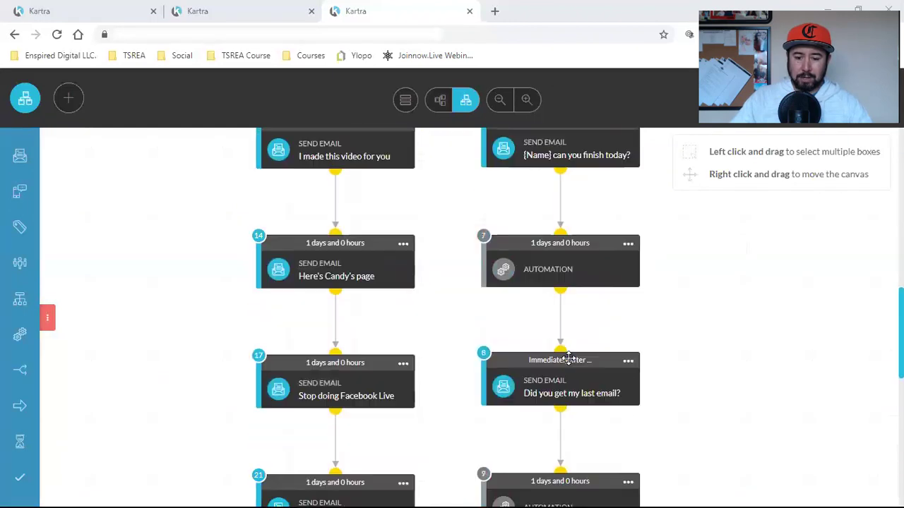
pyautogui.scroll(-6, 568, 358)
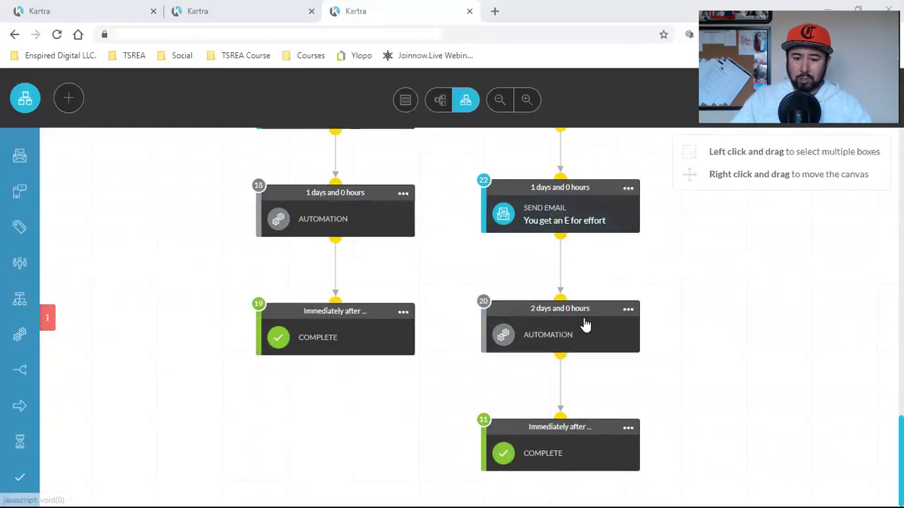
pyautogui.scroll(14, 678, 325)
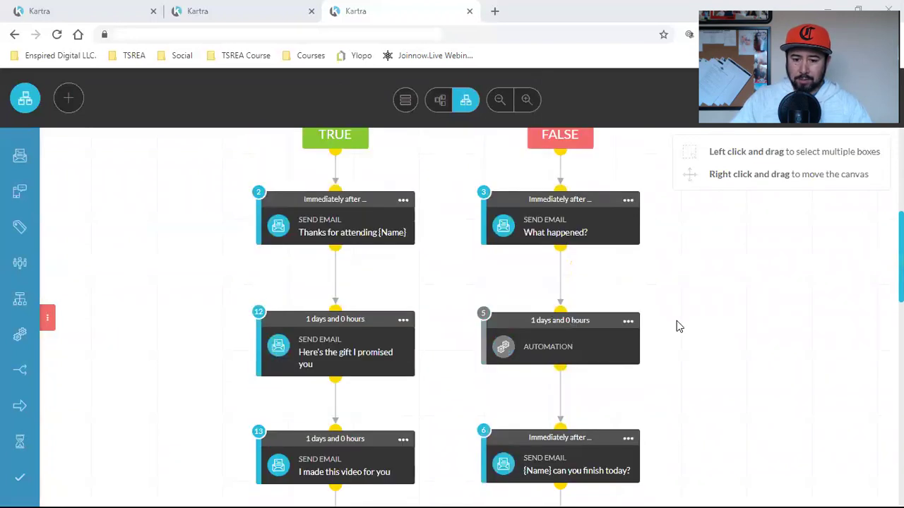
pyautogui.scroll(-1, 662, 341)
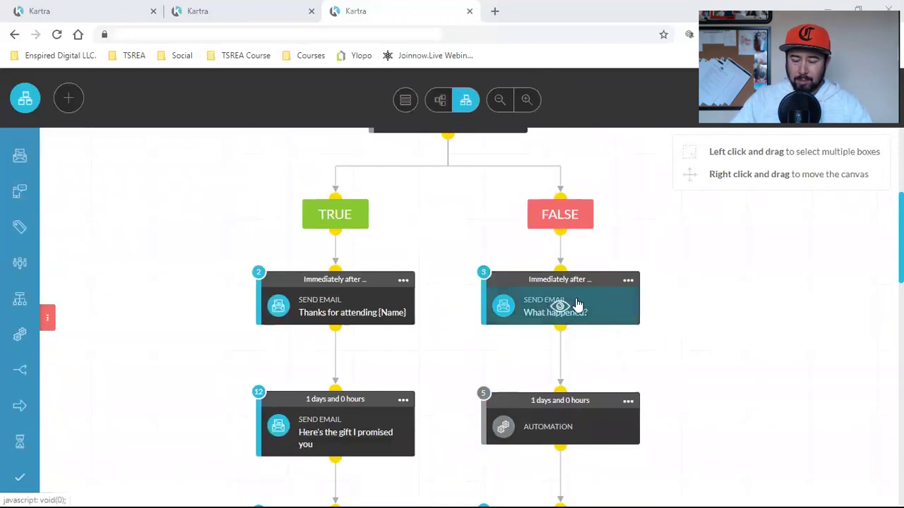
pyautogui.scroll(3, 563, 303)
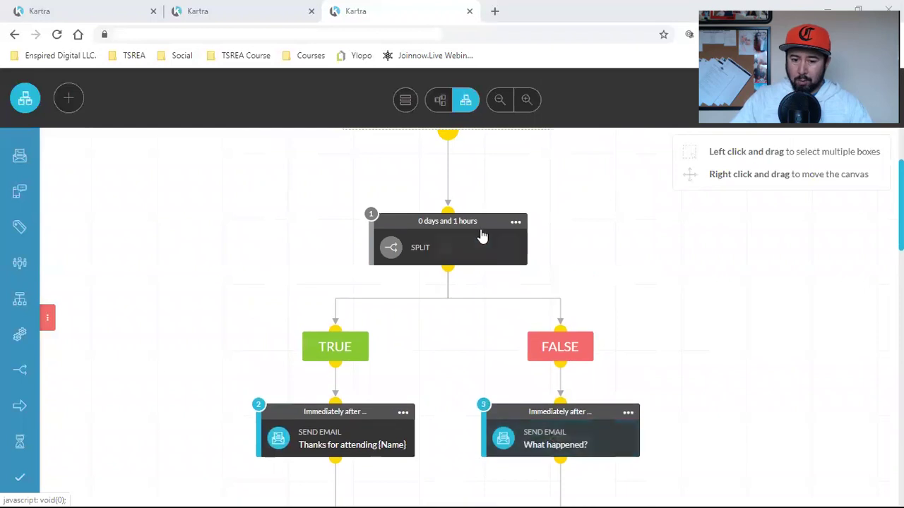
pyautogui.scroll(2, 486, 256)
pyautogui.scroll(-5, 454, 237)
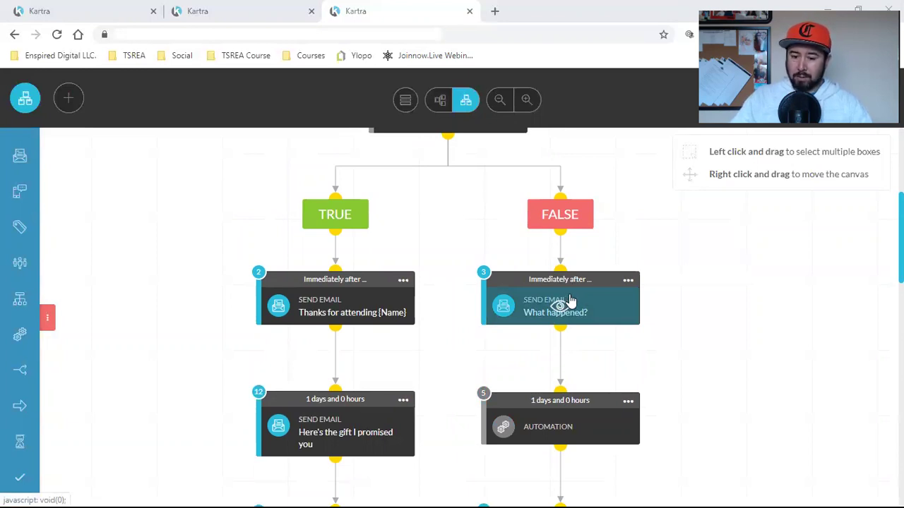
# Step: Open the automation after the "What happened?" email and examine its tag condition and the action it triggers
pyautogui.scroll(-2, 571, 302)
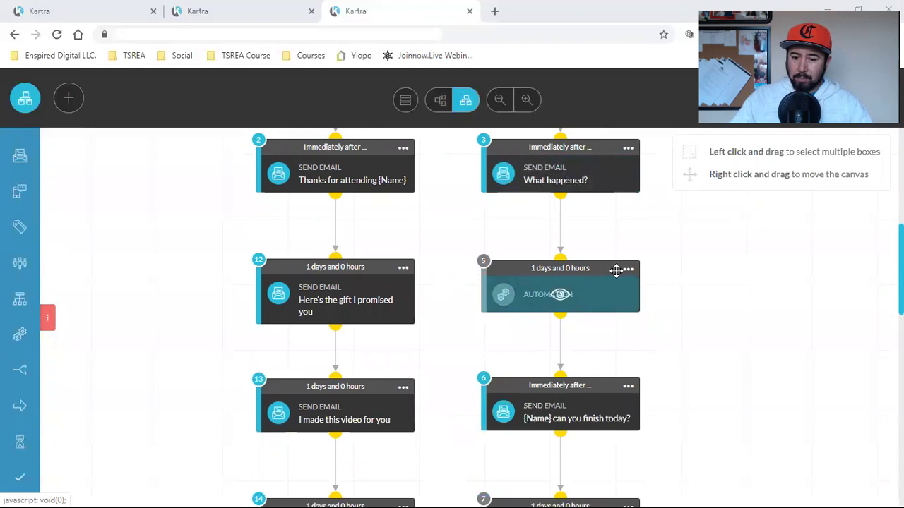
pyautogui.click(629, 271)
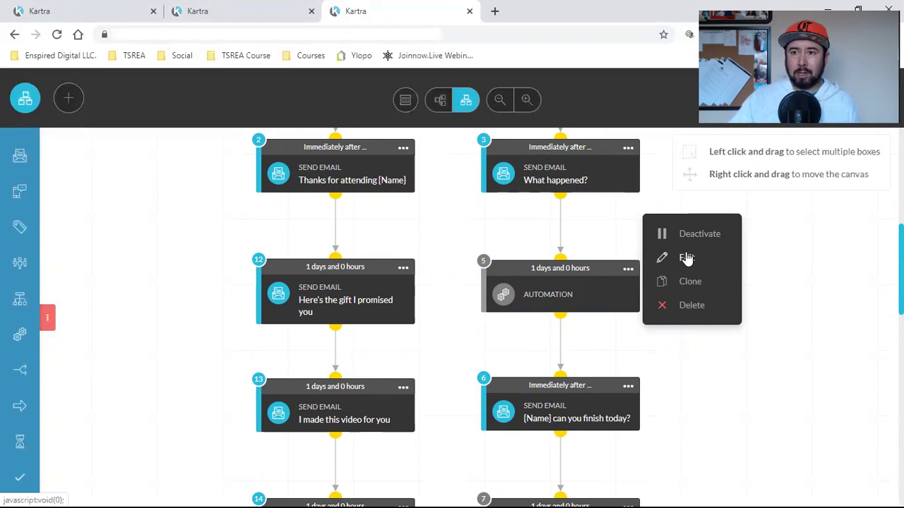
pyautogui.click(685, 258)
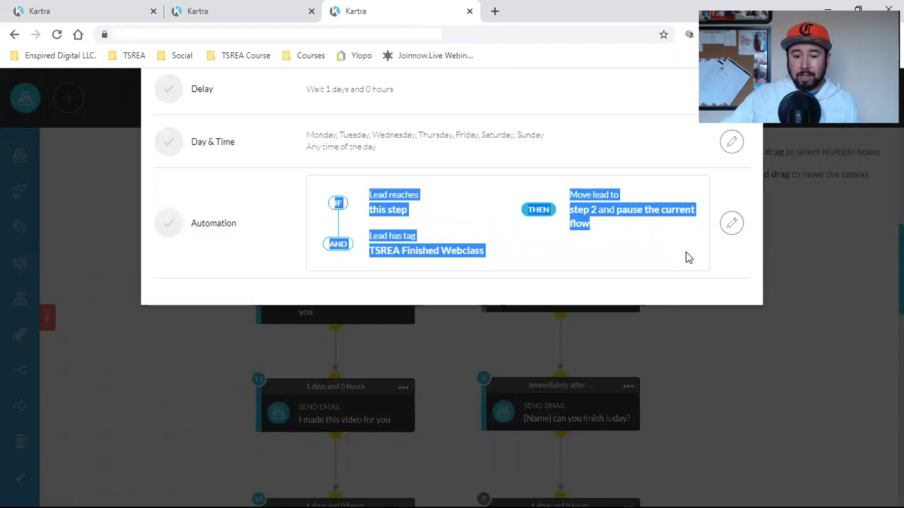
pyautogui.click(581, 175)
pyautogui.scroll(2, 581, 175)
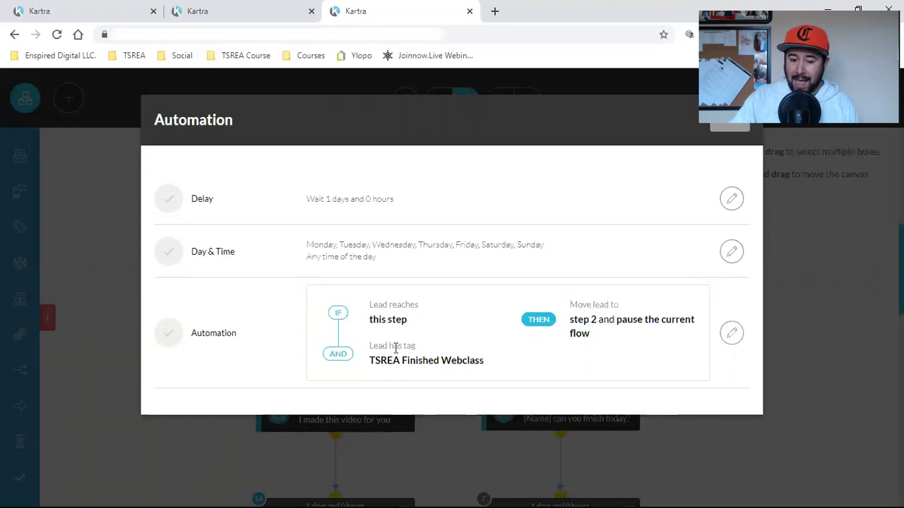
pyautogui.moveTo(395, 347); pyautogui.dragTo(448, 363)
pyautogui.click(447, 363)
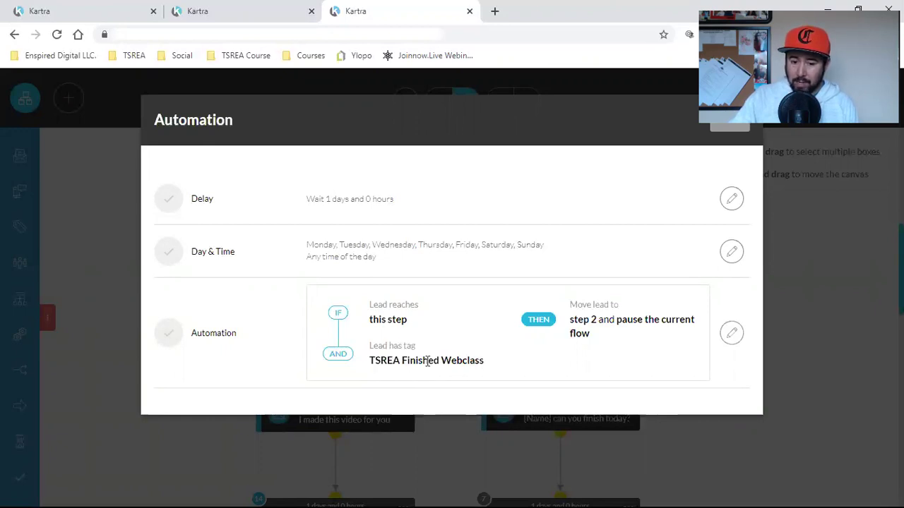
# Step: Highlight "Finished Webclass" in the automation's tag condition and close the automation
pyautogui.moveTo(401, 362); pyautogui.dragTo(486, 364)
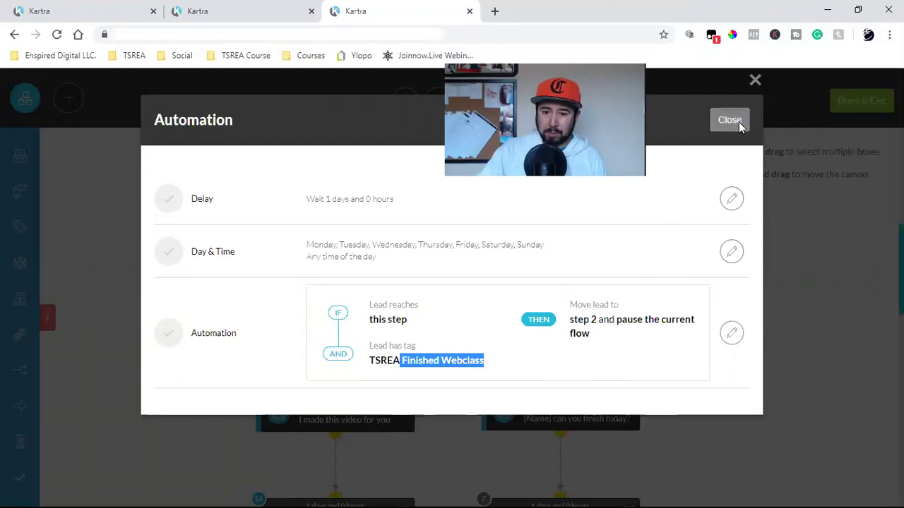
pyautogui.click(738, 124)
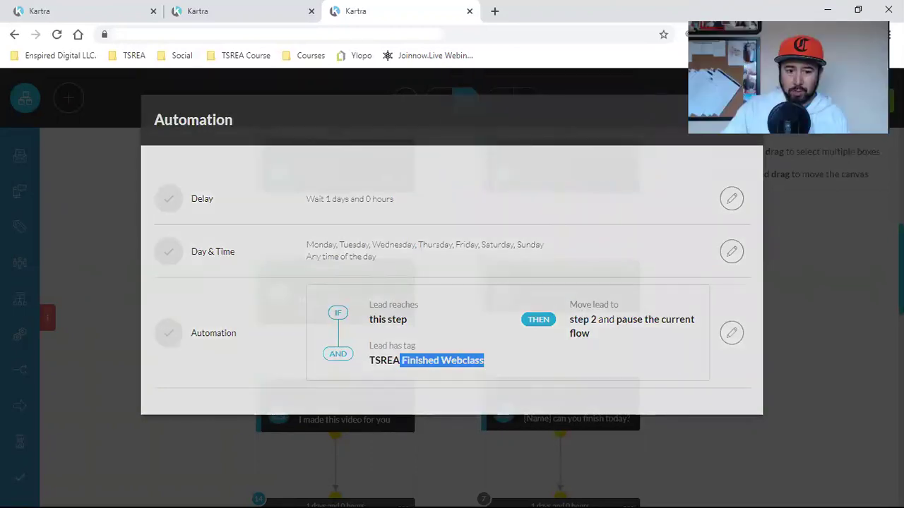
pyautogui.click(740, 124)
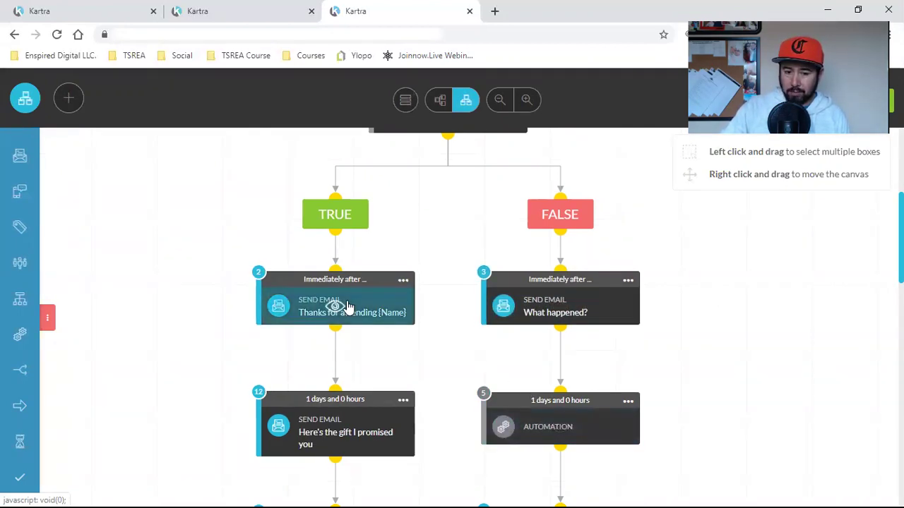
# Step: Review the FALSE branch's alternating emails and automations down to "I'm only looking for the 1 percent" and return to the start of both branches
pyautogui.scroll(-2, 346, 305)
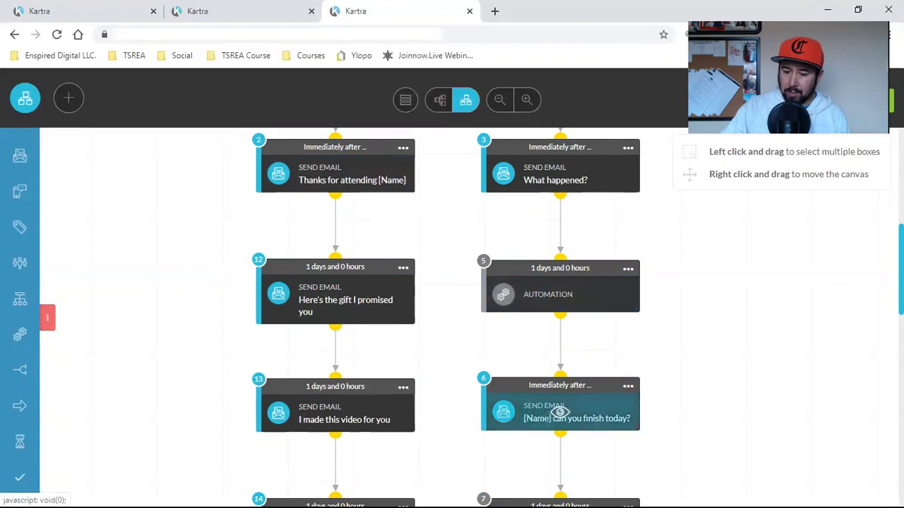
pyautogui.scroll(-2, 752, 404)
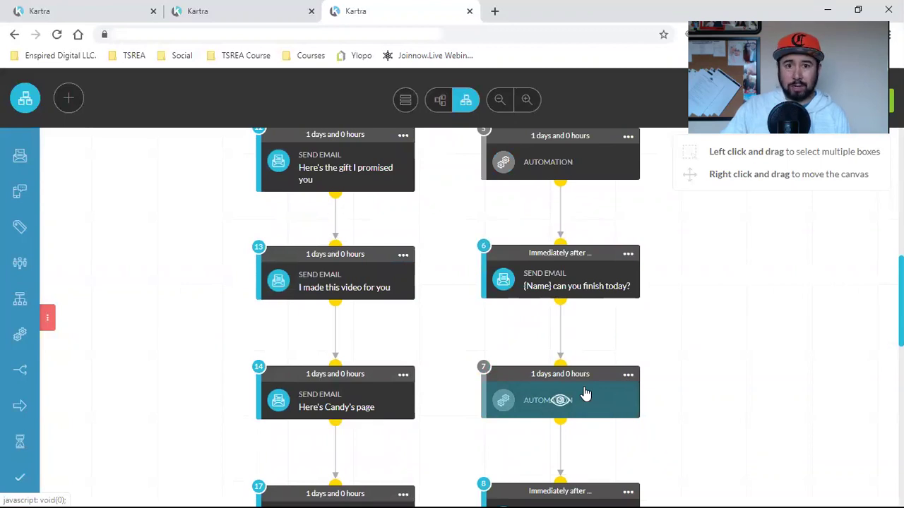
pyautogui.scroll(-2, 584, 393)
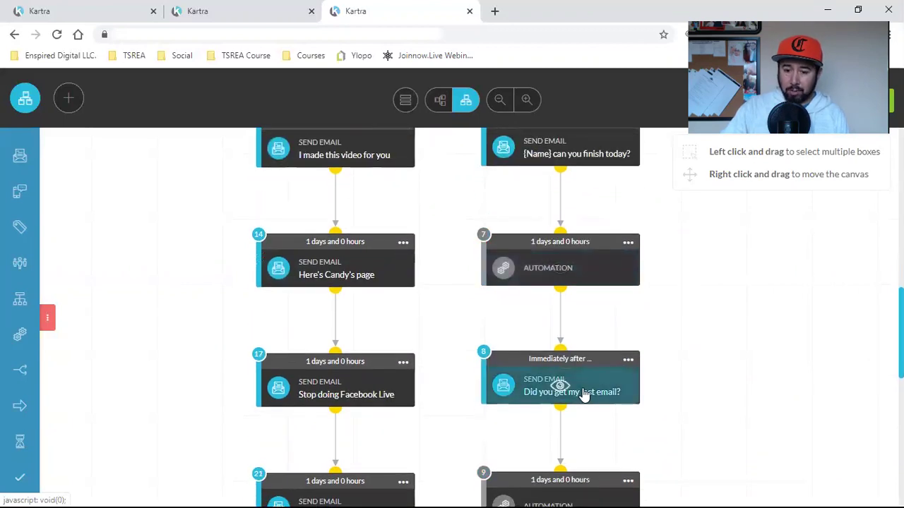
pyautogui.scroll(2, 404, 299)
pyautogui.scroll(2, 376, 267)
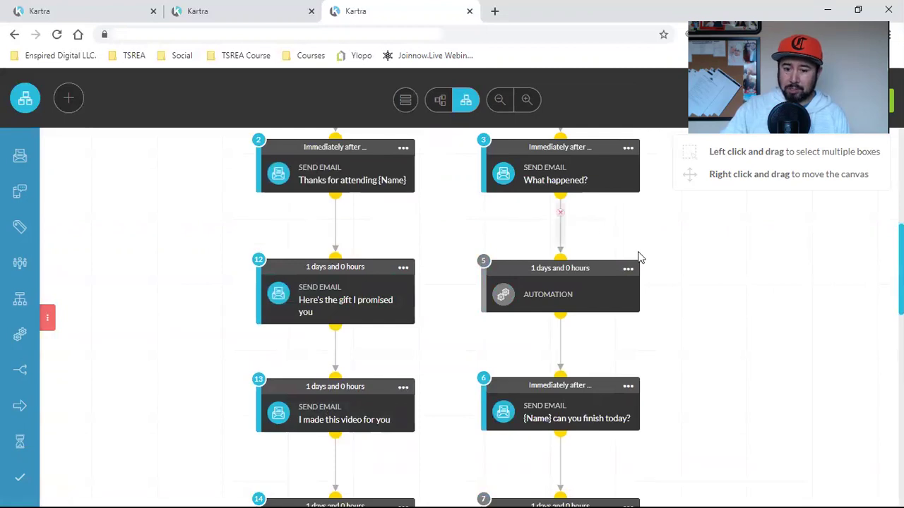
pyautogui.scroll(-7, 595, 233)
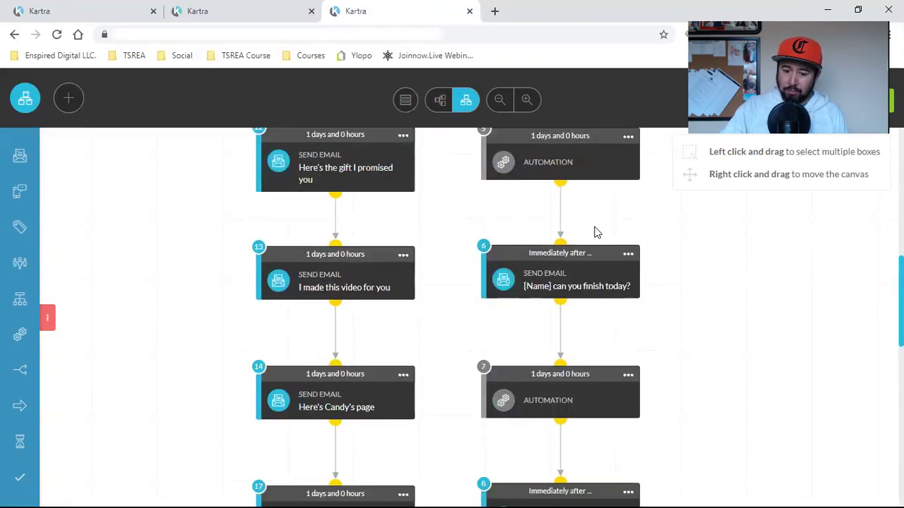
pyautogui.scroll(-2, 596, 236)
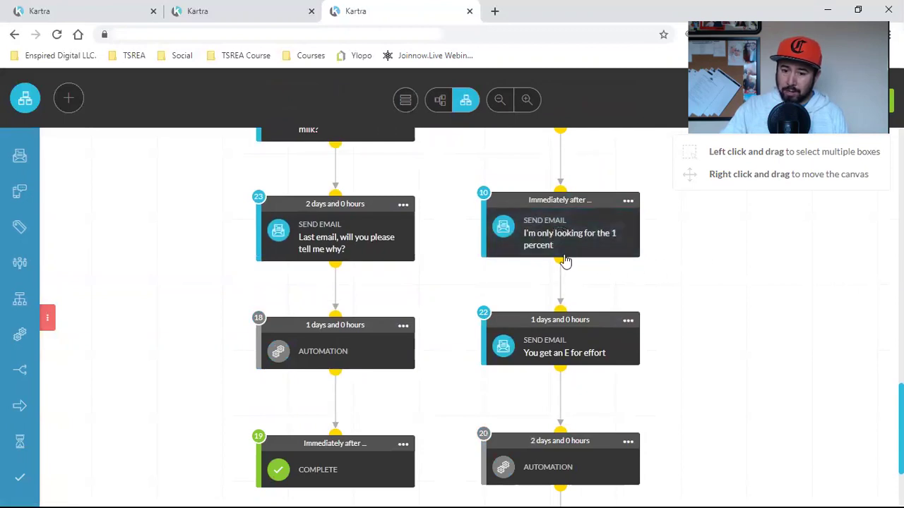
pyautogui.scroll(1, 684, 277)
pyautogui.scroll(3, 683, 277)
pyautogui.scroll(-2, 692, 384)
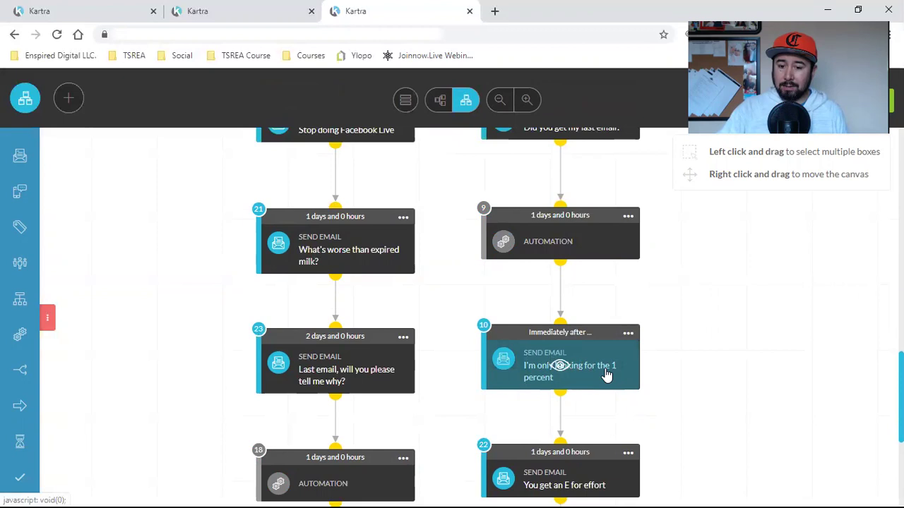
pyautogui.scroll(10, 606, 376)
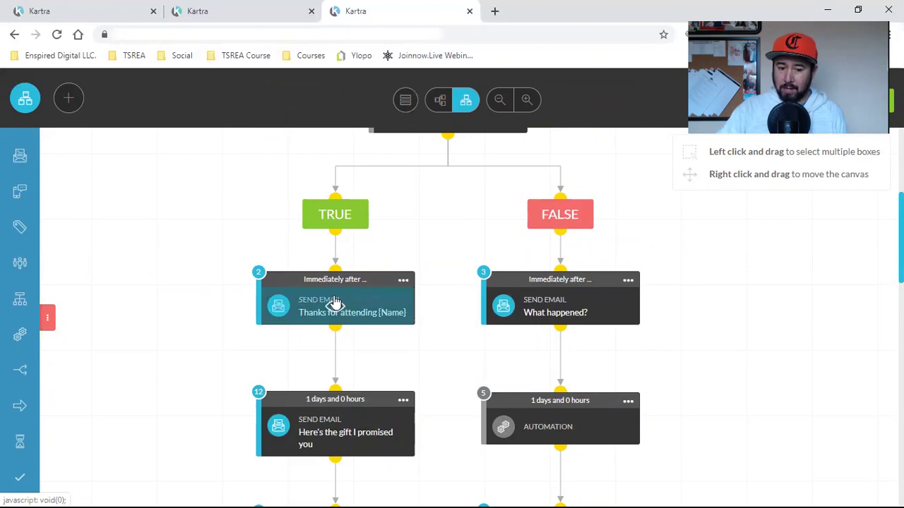
# Step: Open the automation just before Complete on the FALSE branch, examine its tag condition and list subscription, and close it
pyautogui.scroll(-8, 730, 383)
pyautogui.scroll(-4, 730, 384)
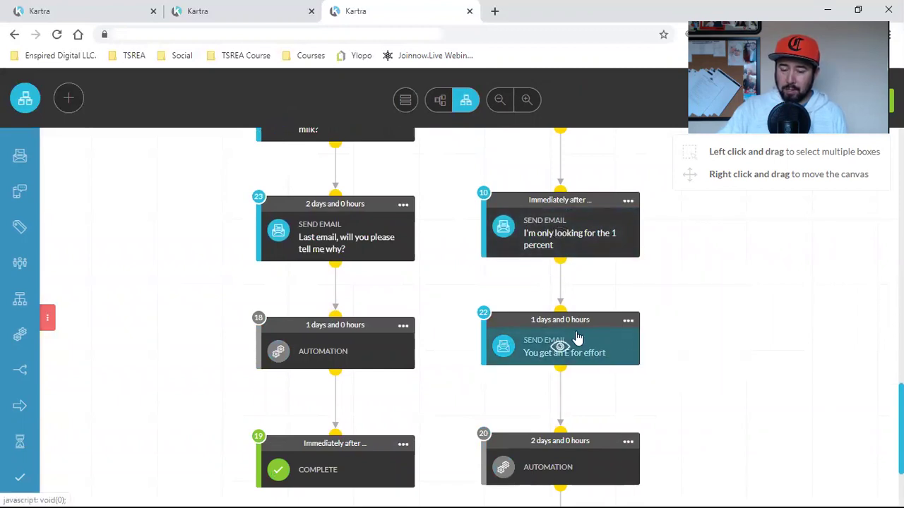
pyautogui.scroll(-2, 698, 333)
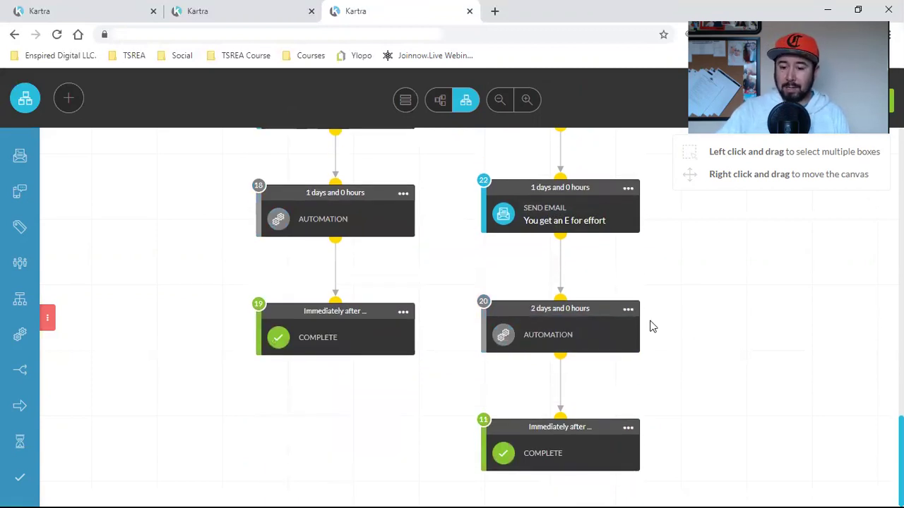
pyautogui.click(628, 310)
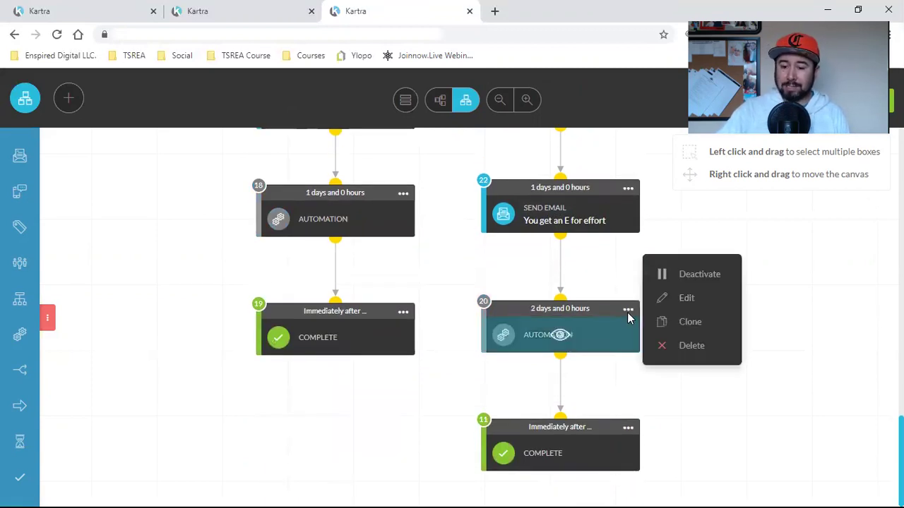
pyautogui.click(682, 298)
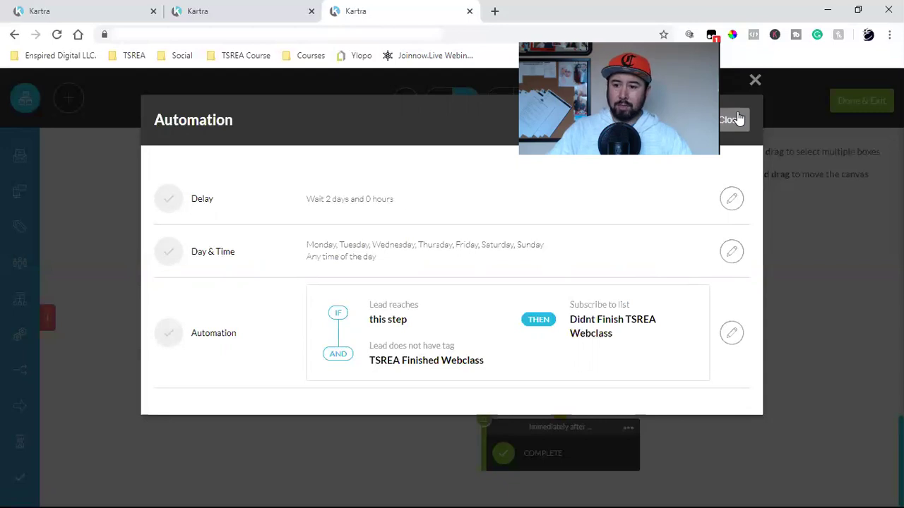
pyautogui.click(731, 120)
# Step: Look over the whole sequence flow between its Starting Rules and the ends of the TRUE and FALSE branches
pyautogui.scroll(4, 734, 273)
pyautogui.scroll(-4, 733, 309)
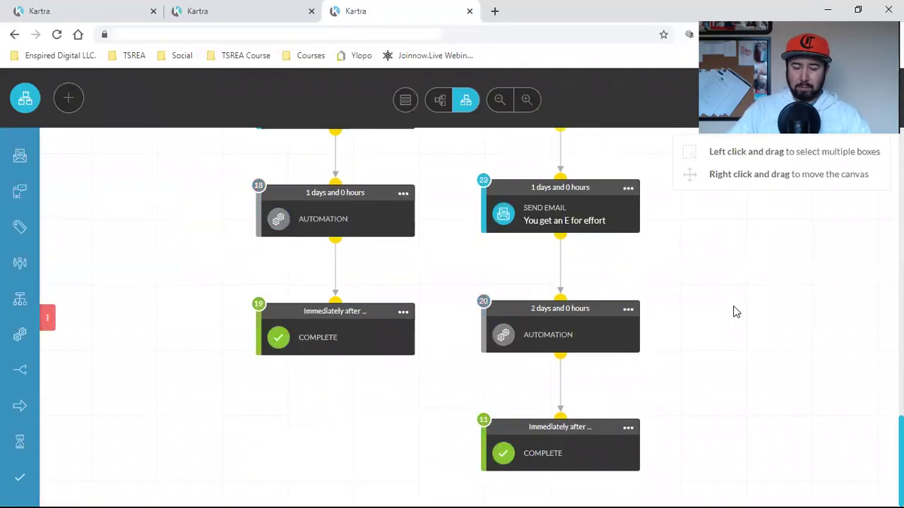
pyautogui.scroll(6, 735, 318)
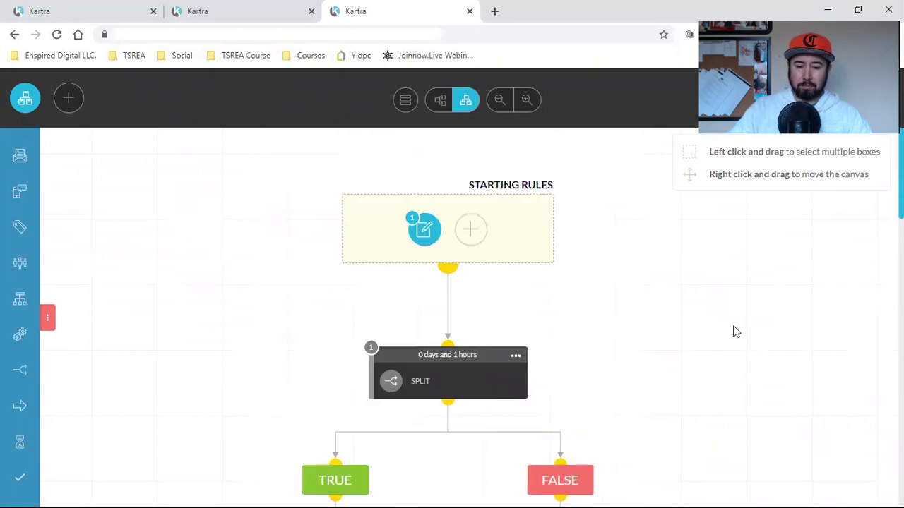
pyautogui.scroll(-9, 735, 332)
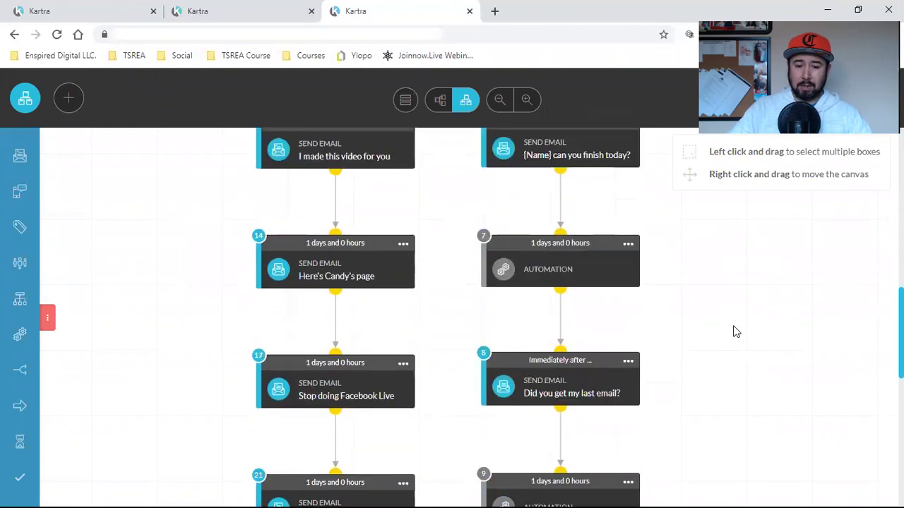
pyautogui.scroll(9, 621, 346)
# Step: Switch to the Pages list and review the webclass funnel pages from TSREA Offer Expired down to TSREA Webclass
pyautogui.click(84, 9)
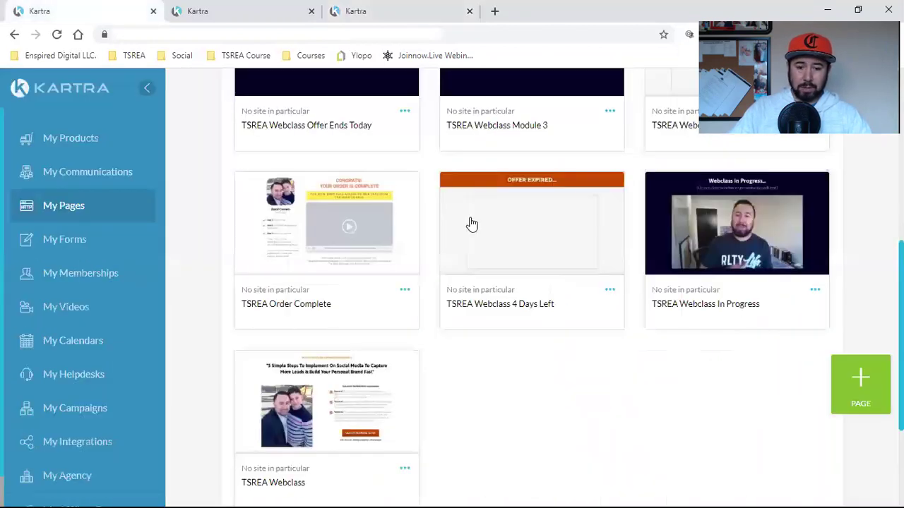
pyautogui.scroll(6, 508, 257)
pyautogui.scroll(-8, 509, 256)
pyautogui.scroll(8, 509, 256)
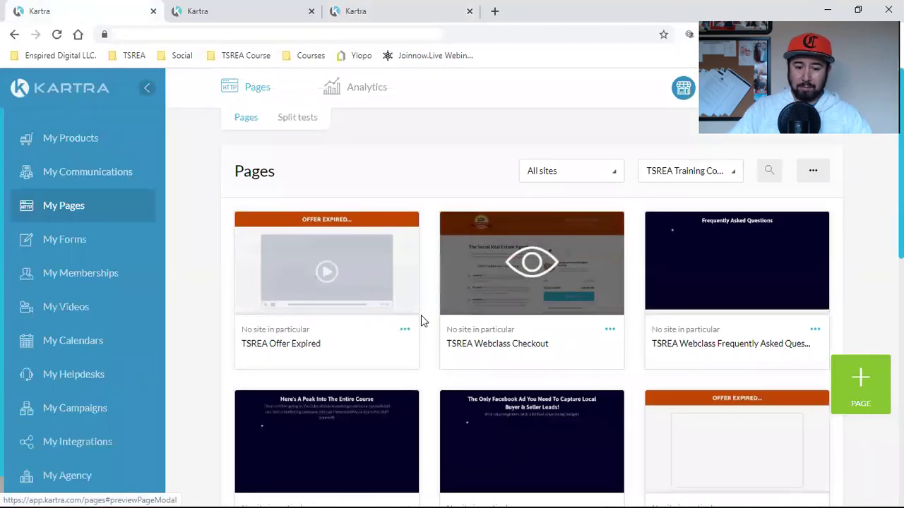
pyautogui.scroll(-8, 511, 359)
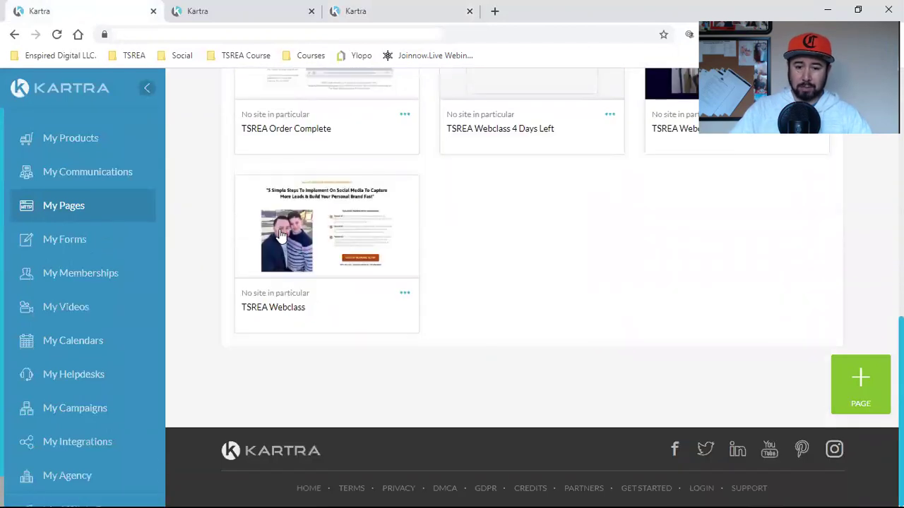
pyautogui.scroll(8, 646, 318)
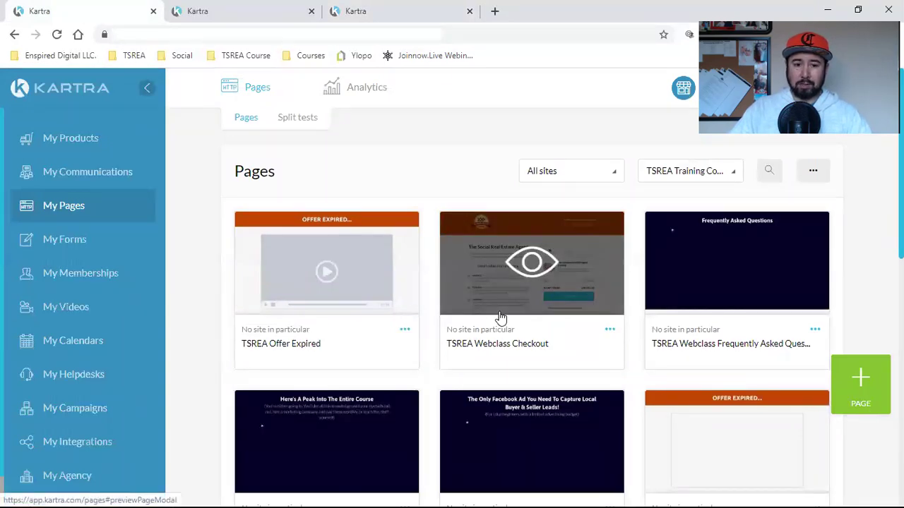
# Step: Return to the sequence flow and exit its editor to the Sequences list
pyautogui.click(346, 9)
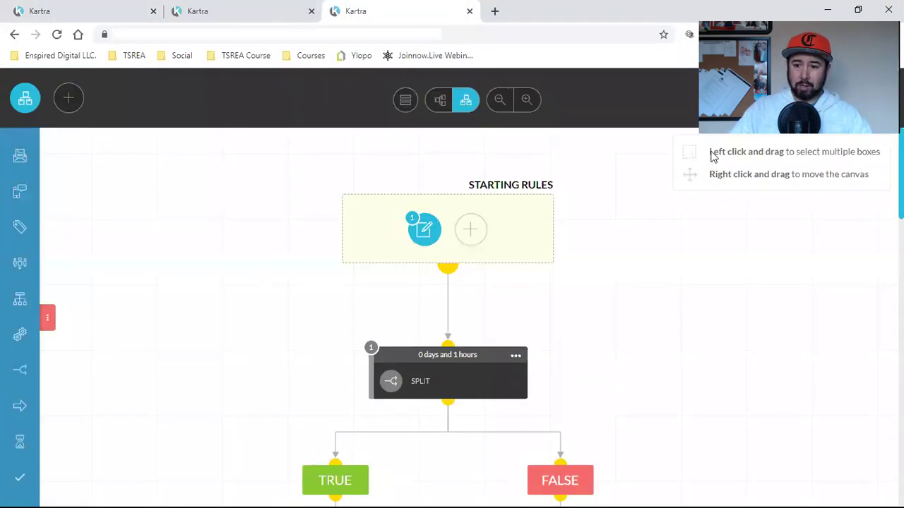
pyautogui.click(833, 100)
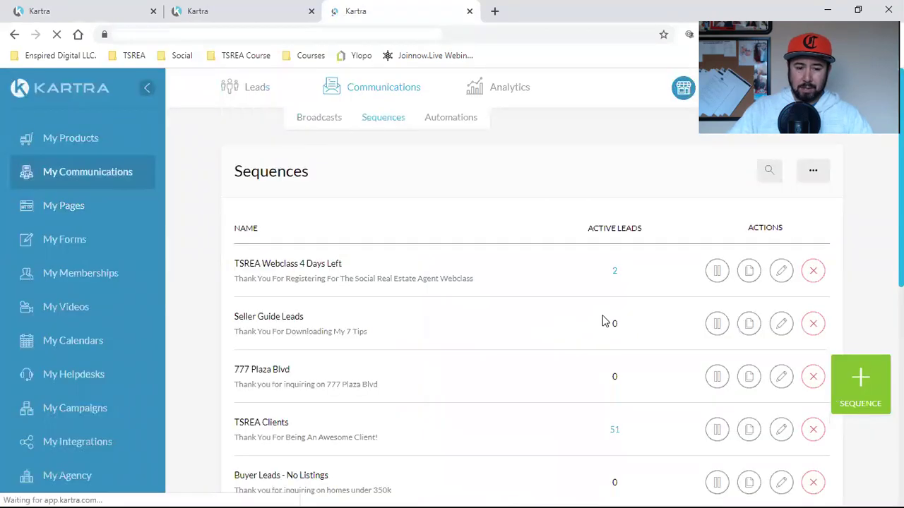
# Step: Review the TSREA Training Course tags and revisit the Sequences and Pages lists
pyautogui.click(267, 9)
pyautogui.click(415, 236)
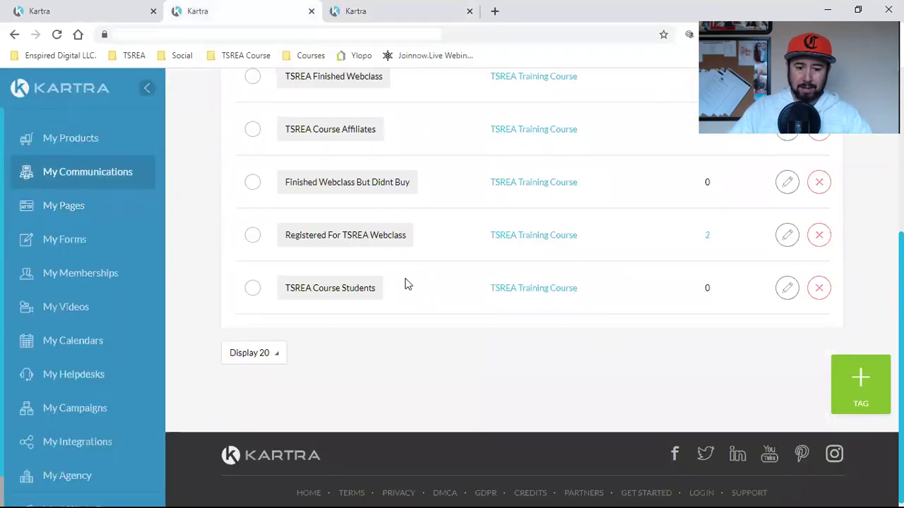
pyautogui.scroll(4, 406, 306)
pyautogui.scroll(-4, 406, 305)
pyautogui.scroll(4, 406, 306)
pyautogui.click(363, 8)
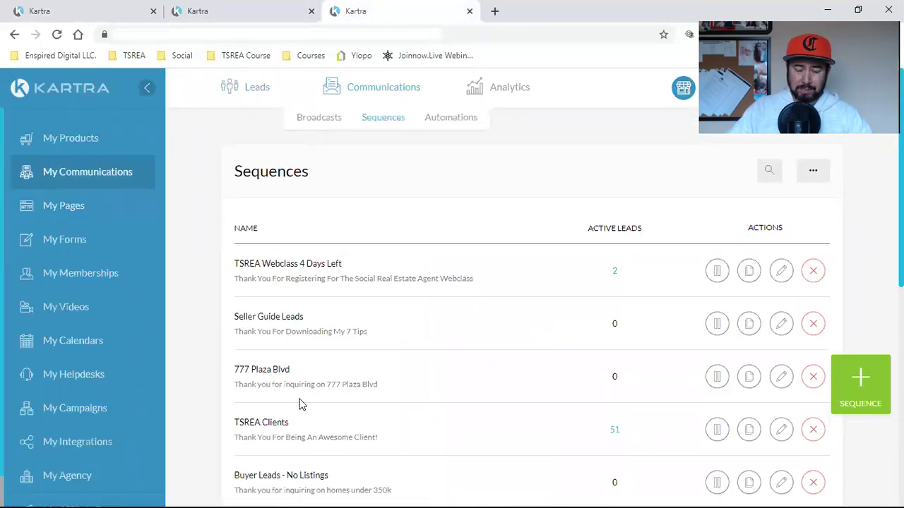
pyautogui.click(43, 10)
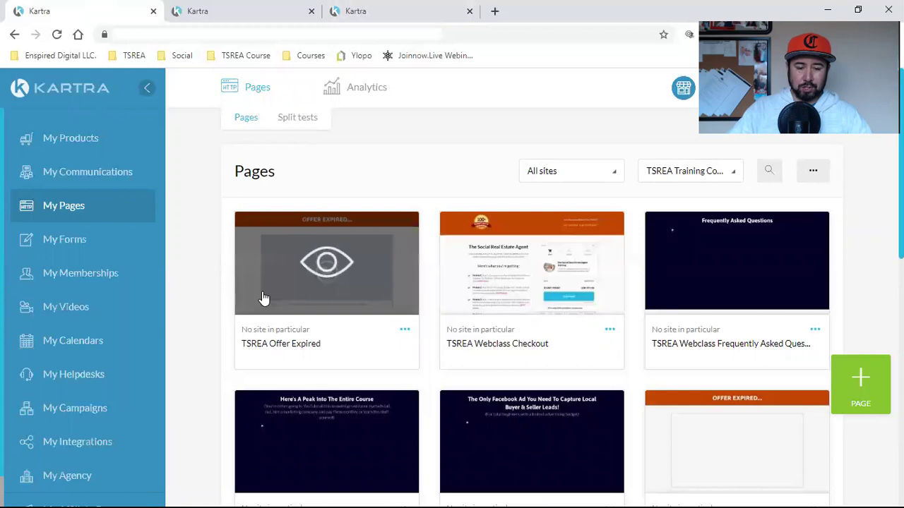